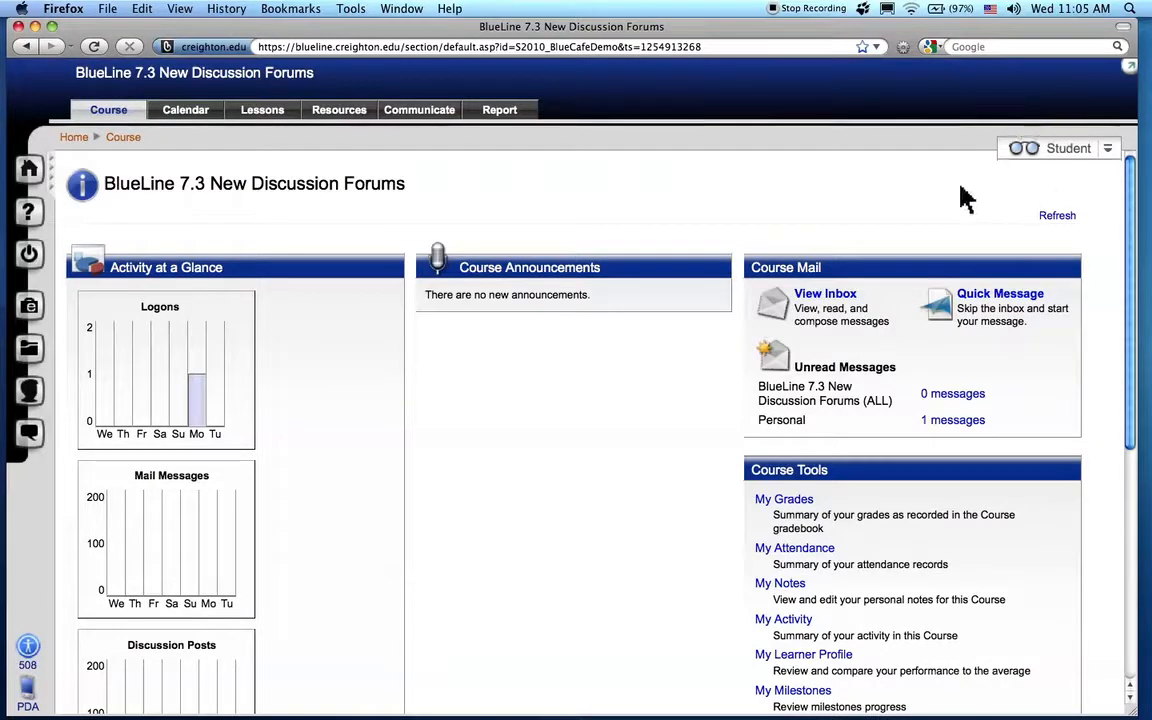
Open Discussion 1 about the best pizza place in the Omaha vicinity from the course lessons and collapse its directions.
{"action": "left_click", "coordinate": [263, 118]}
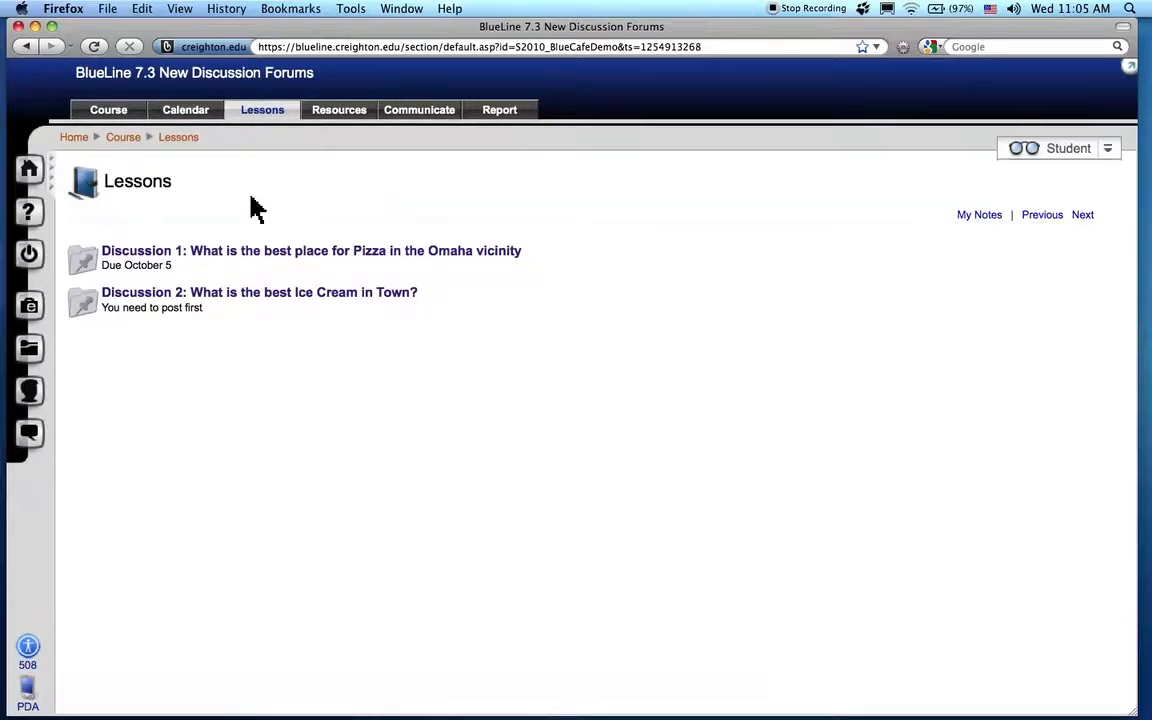
{"action": "left_click", "coordinate": [453, 266]}
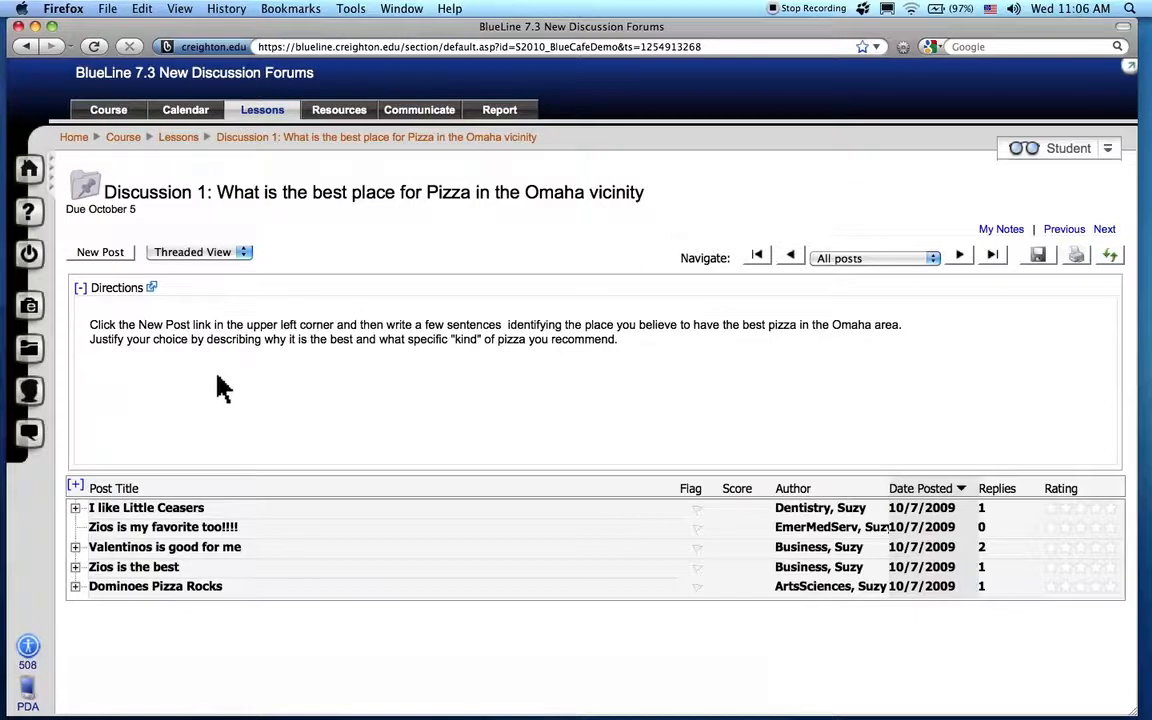
{"action": "left_click", "coordinate": [80, 289]}
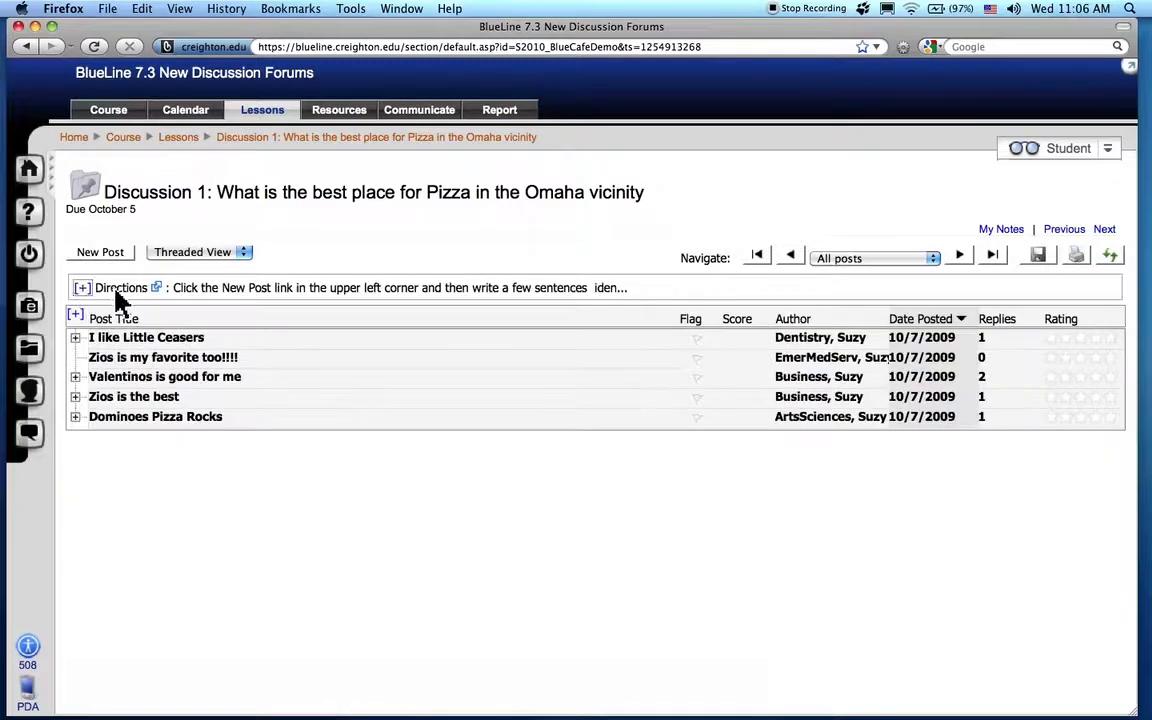
{"action": "left_click", "coordinate": [81, 289]}
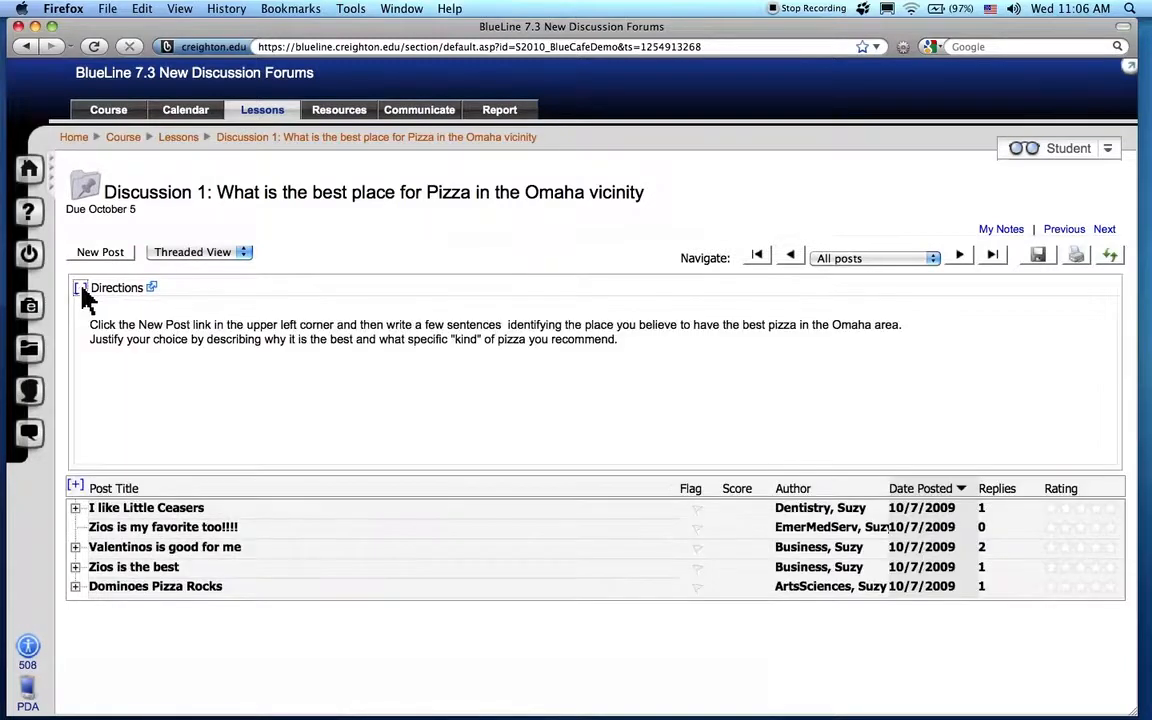
{"action": "left_click", "coordinate": [80, 289]}
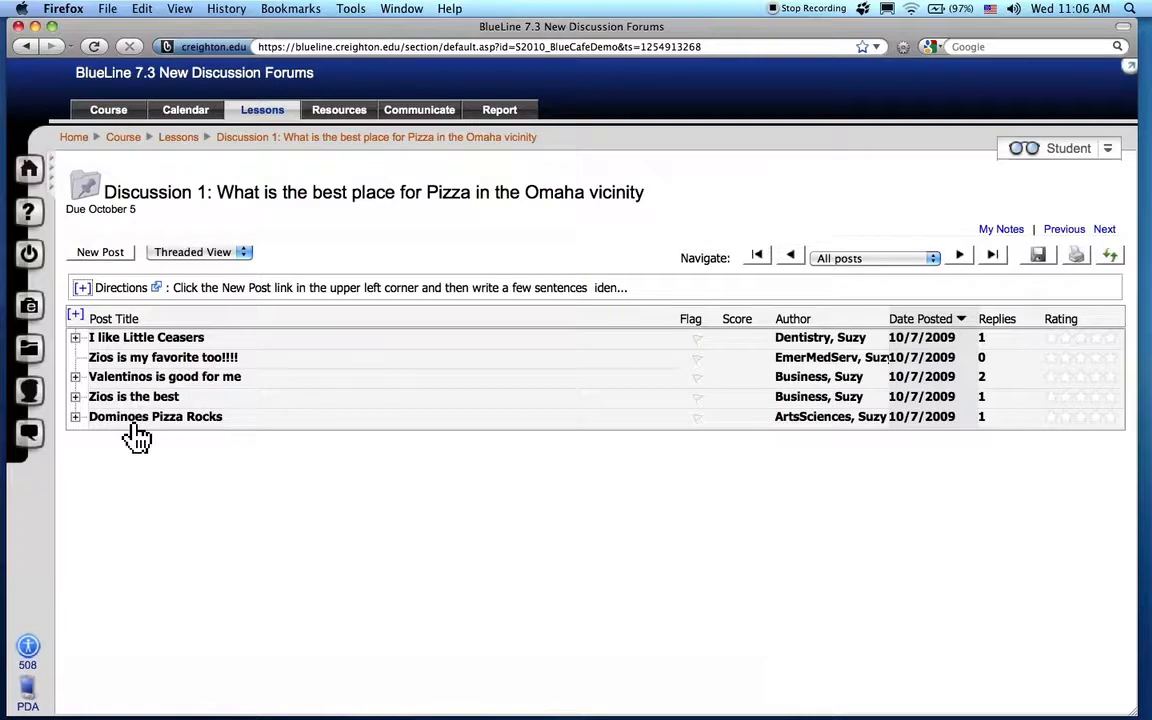
Expand the replies under "Dominoes Pizza Rocks" and read the text of the "I like Little Ceasers" post.
{"action": "left_click", "coordinate": [75, 418]}
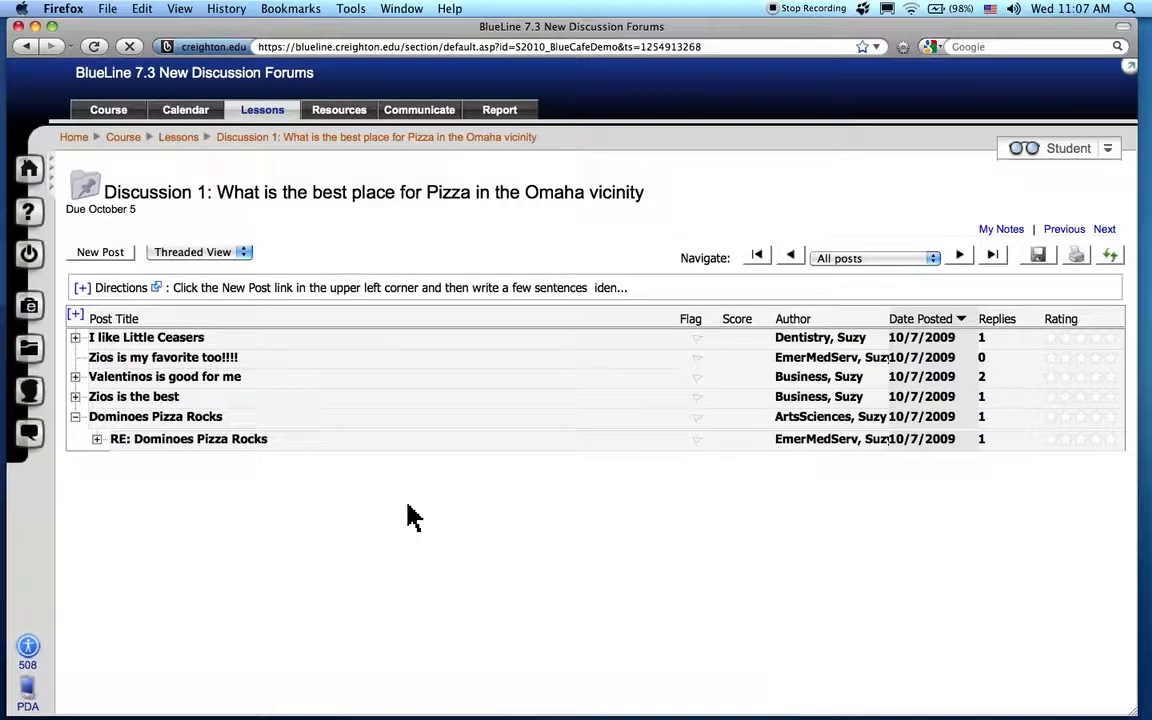
{"action": "left_click", "coordinate": [145, 340]}
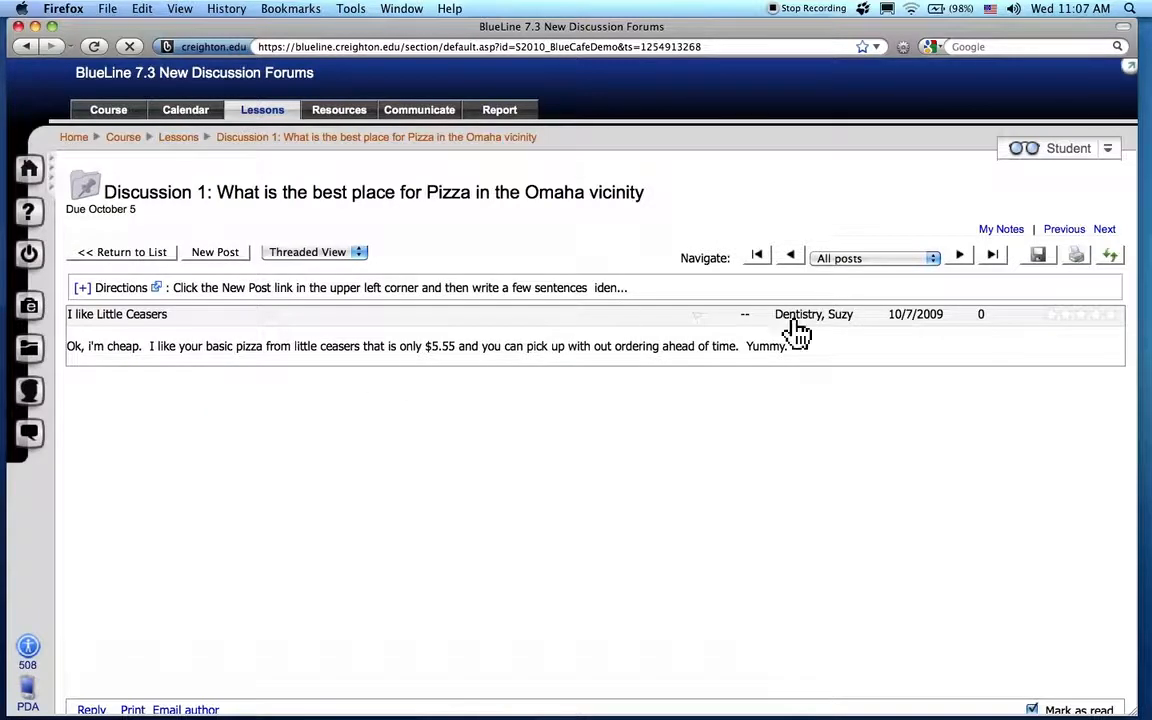
{"action": "left_click_drag", "start_coordinate": [797, 347], "coordinate": [357, 371]}
{"action": "left_click_drag", "start_coordinate": [190, 362], "coordinate": [69, 350]}
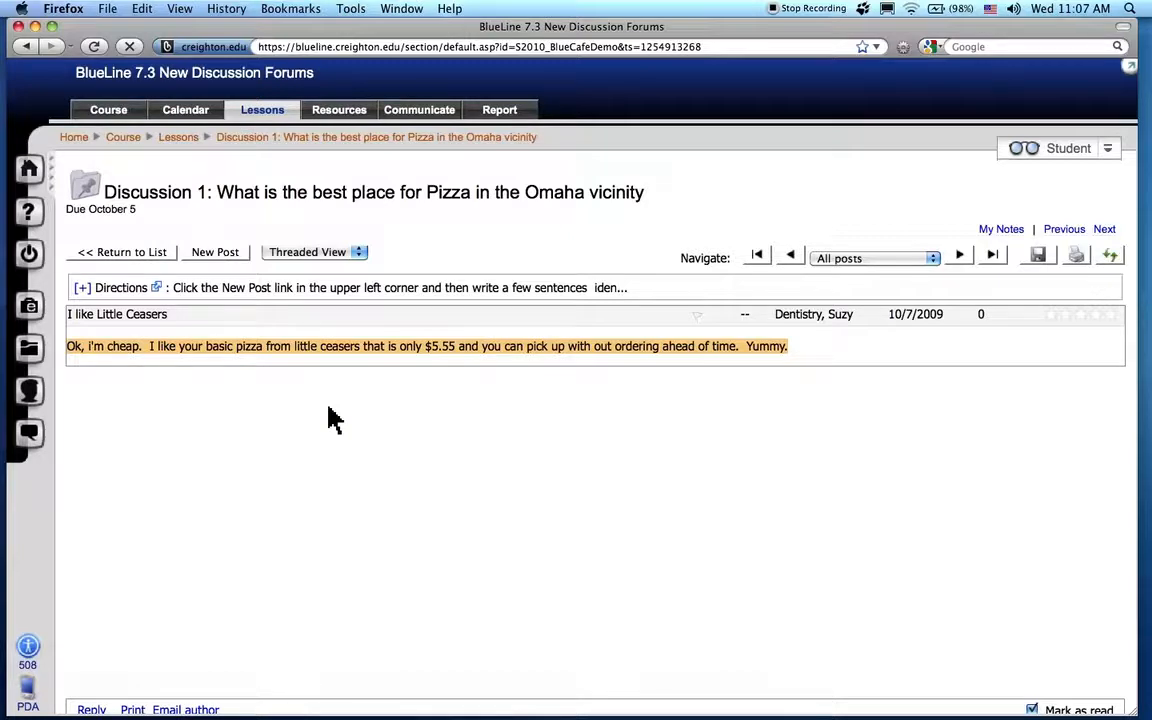
{"action": "left_click", "coordinate": [322, 355]}
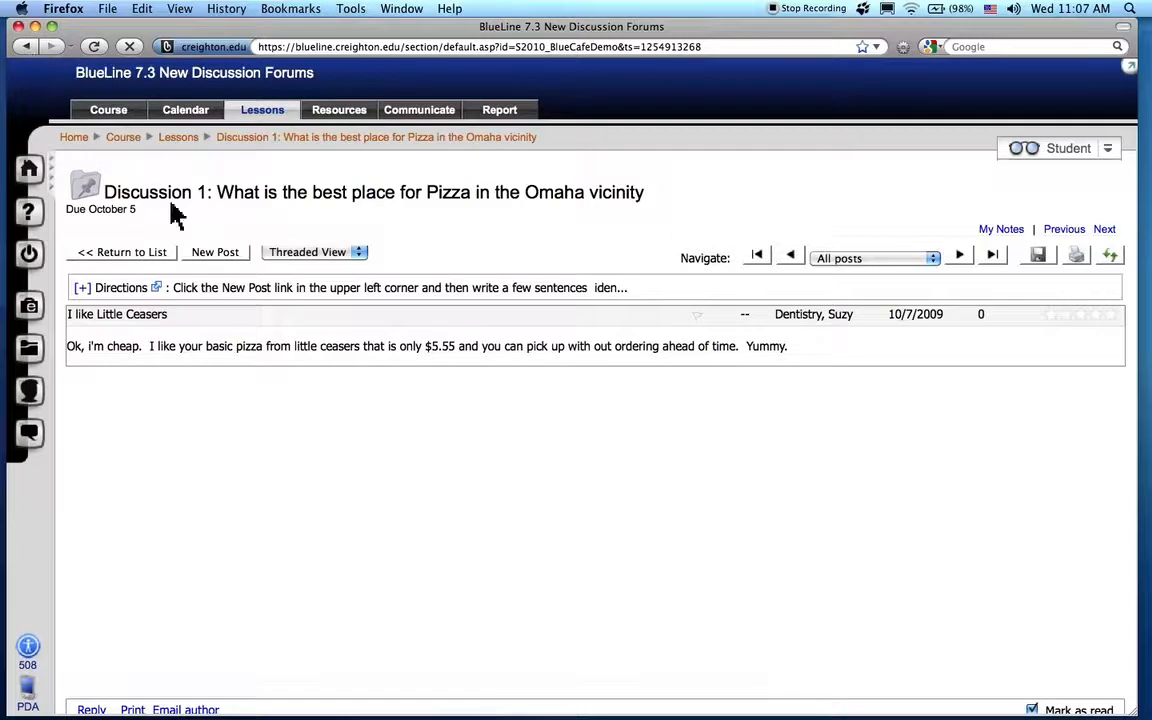
Reopen Discussion 1 from the lessons list, view the "I like Little Ceasers" post again and return to the post list.
{"action": "left_click", "coordinate": [26, 47]}
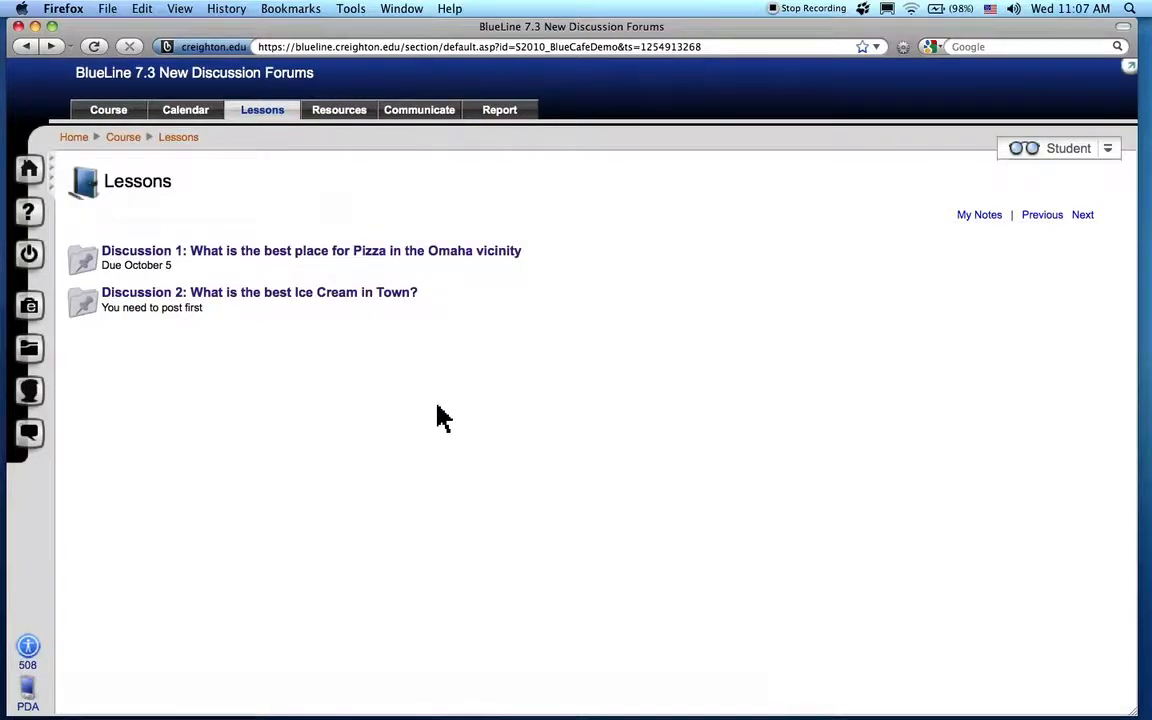
{"action": "left_click", "coordinate": [465, 258]}
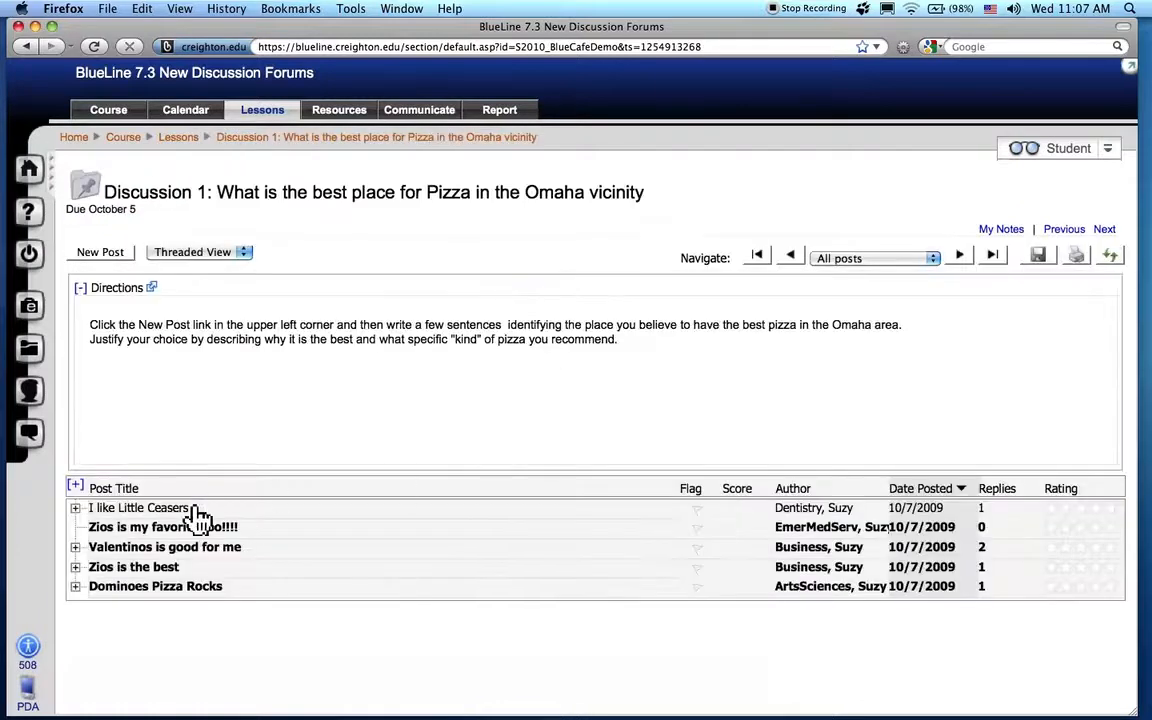
{"action": "left_click", "coordinate": [140, 508]}
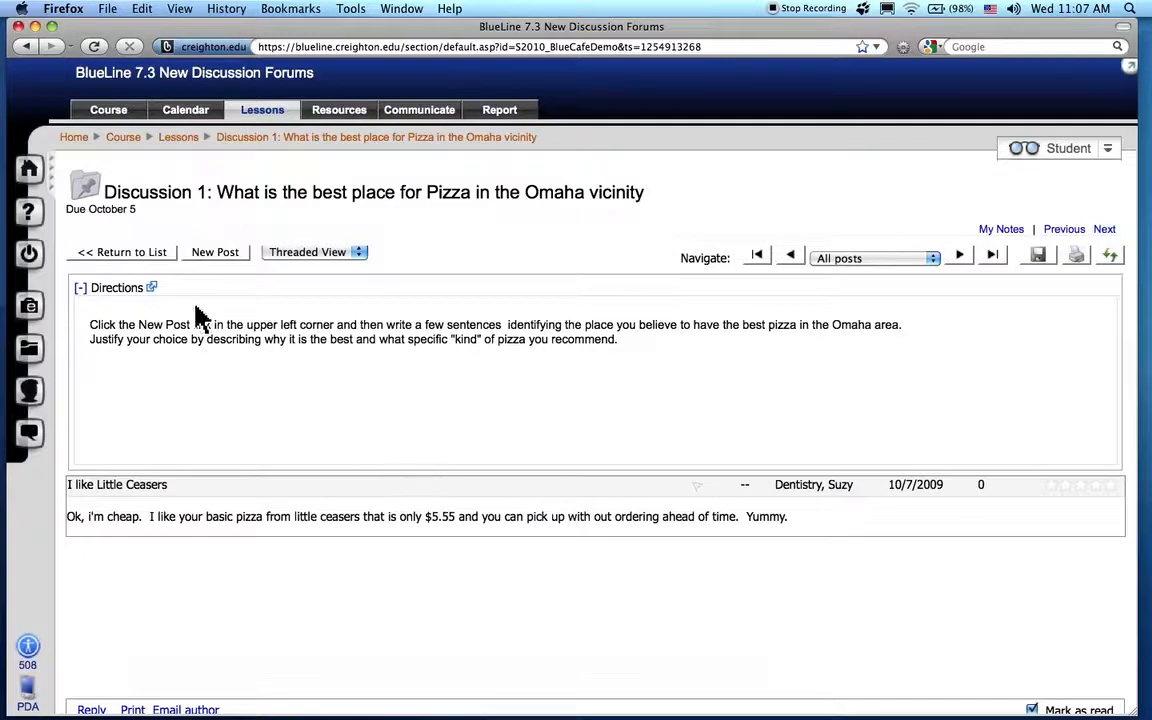
{"action": "left_click", "coordinate": [140, 256]}
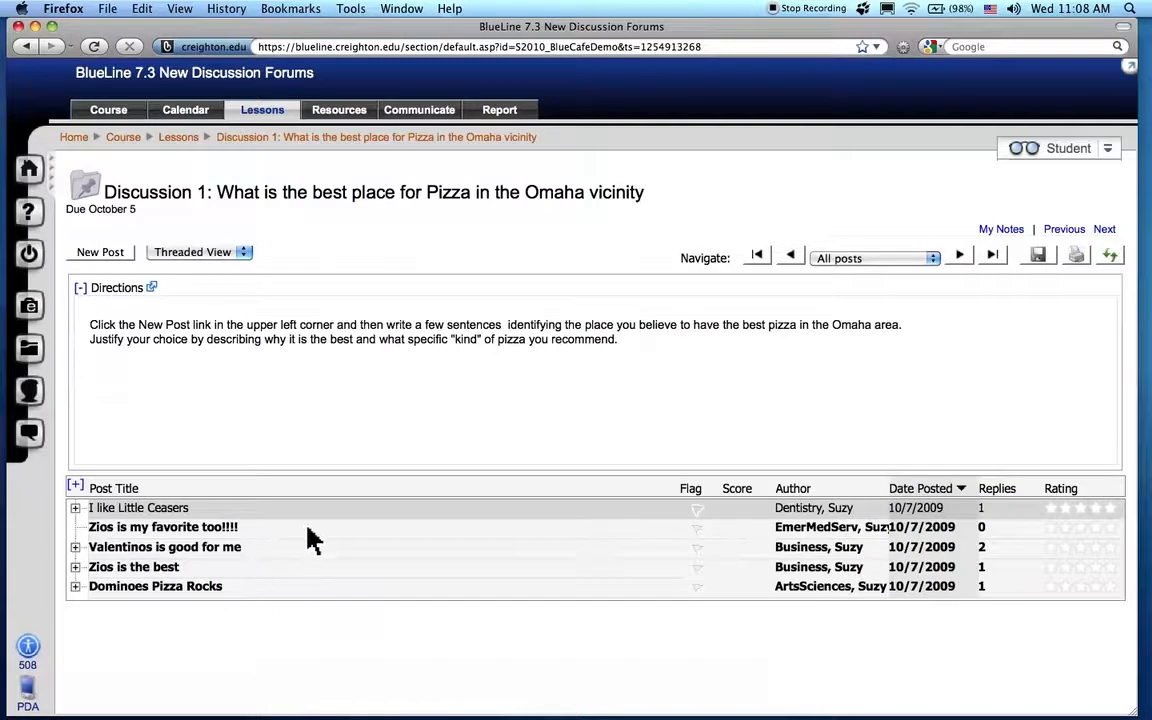
Open the "Zios is my favorite too!!!!" post, collapse the directions and write the reply "This is really nice post. Good job.".
{"action": "left_click", "coordinate": [172, 530]}
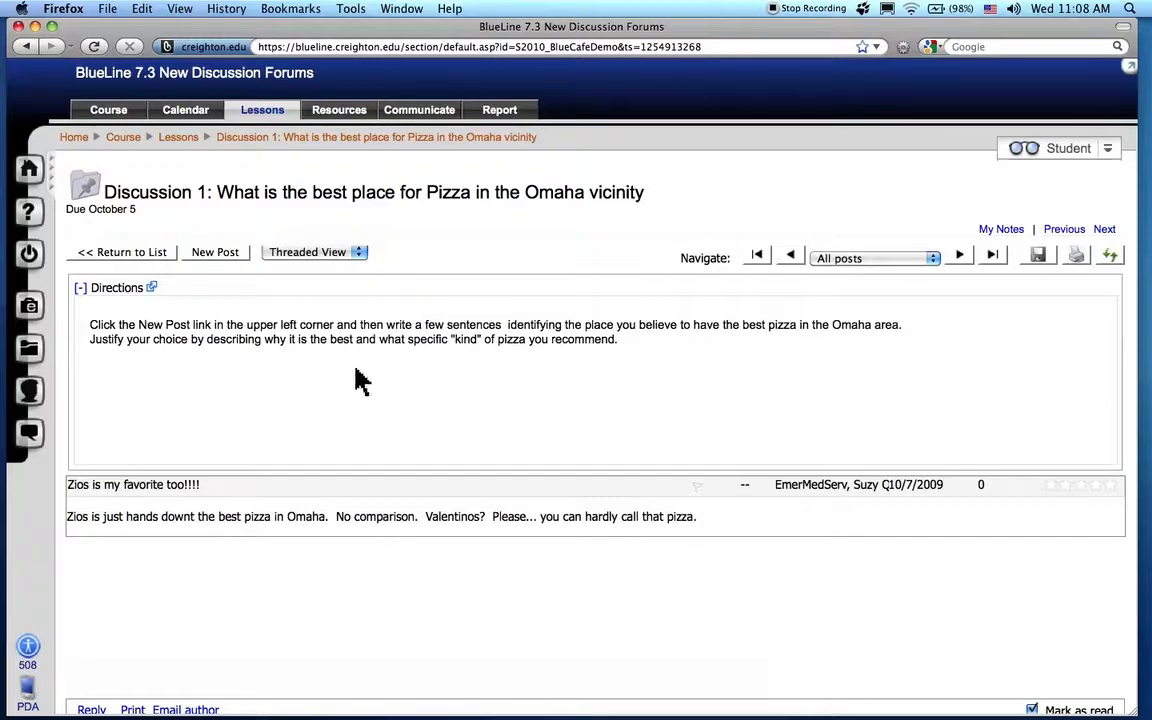
{"action": "left_click", "coordinate": [81, 289]}
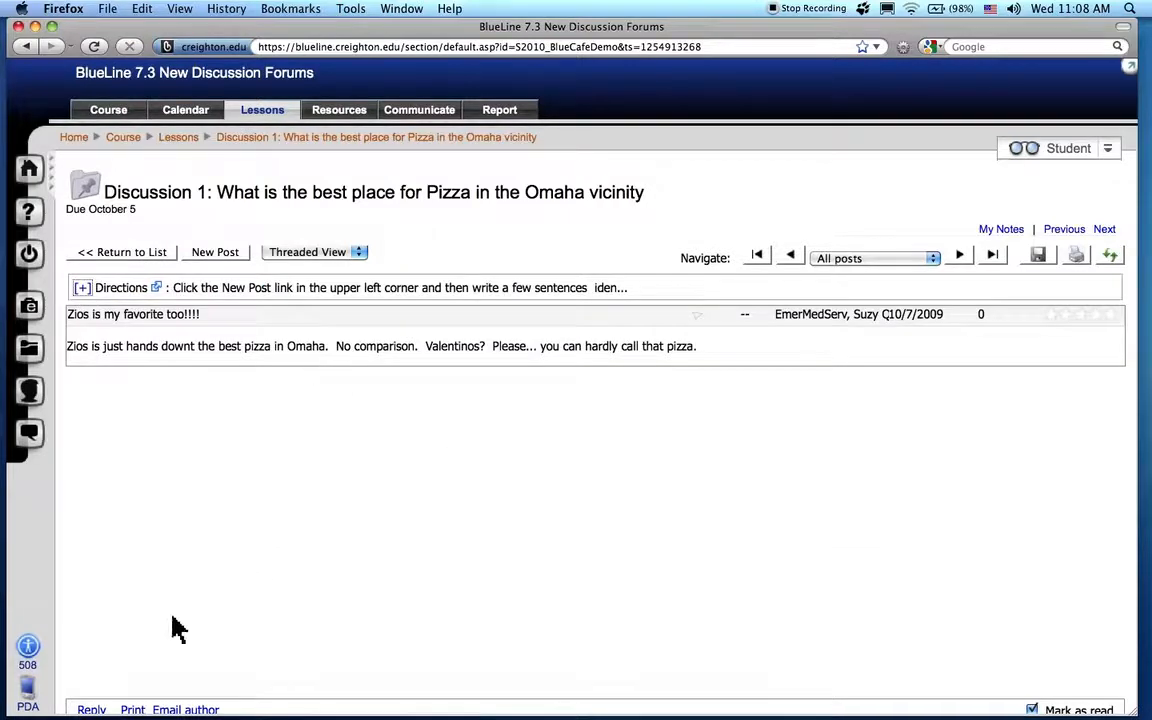
{"action": "left_click", "coordinate": [91, 710]}
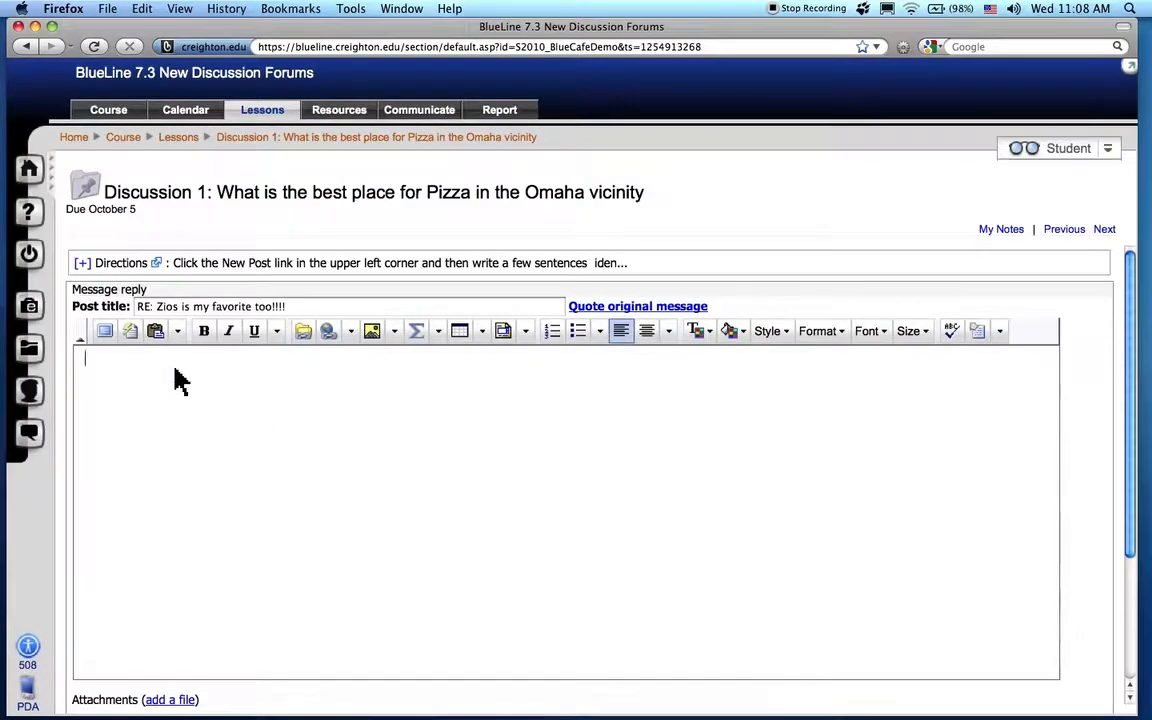
{"action": "type", "text": "This is"}
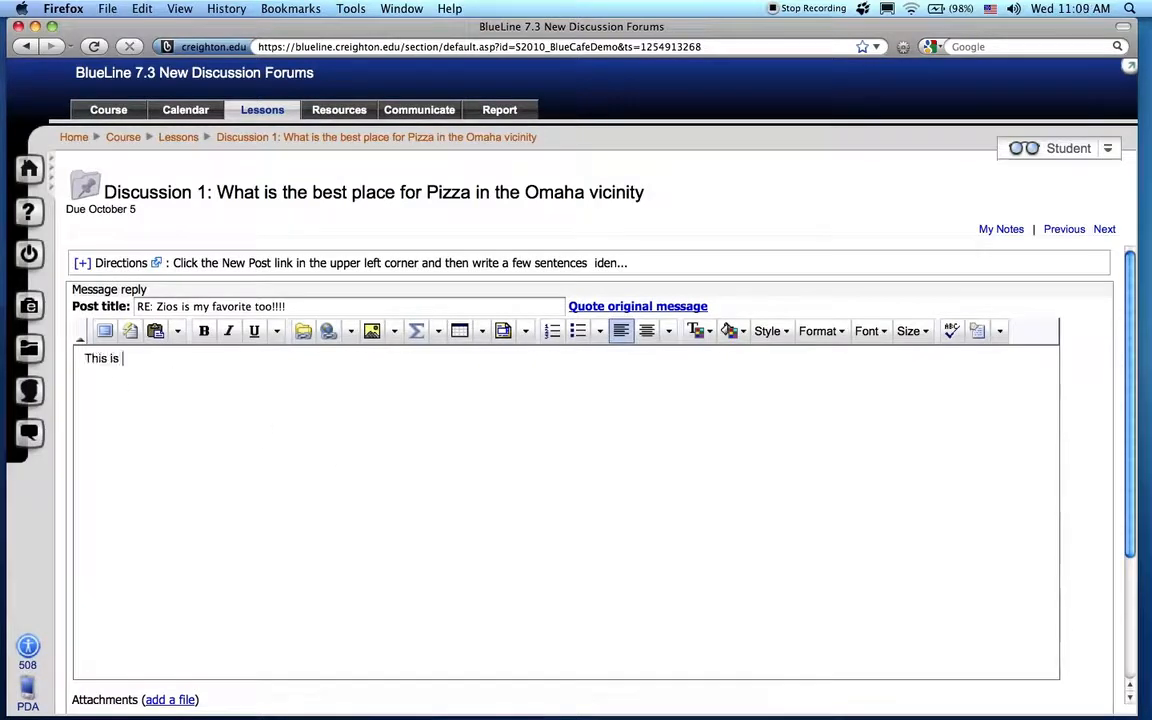
{"action": "type", "text": " really nice post. Good job."}
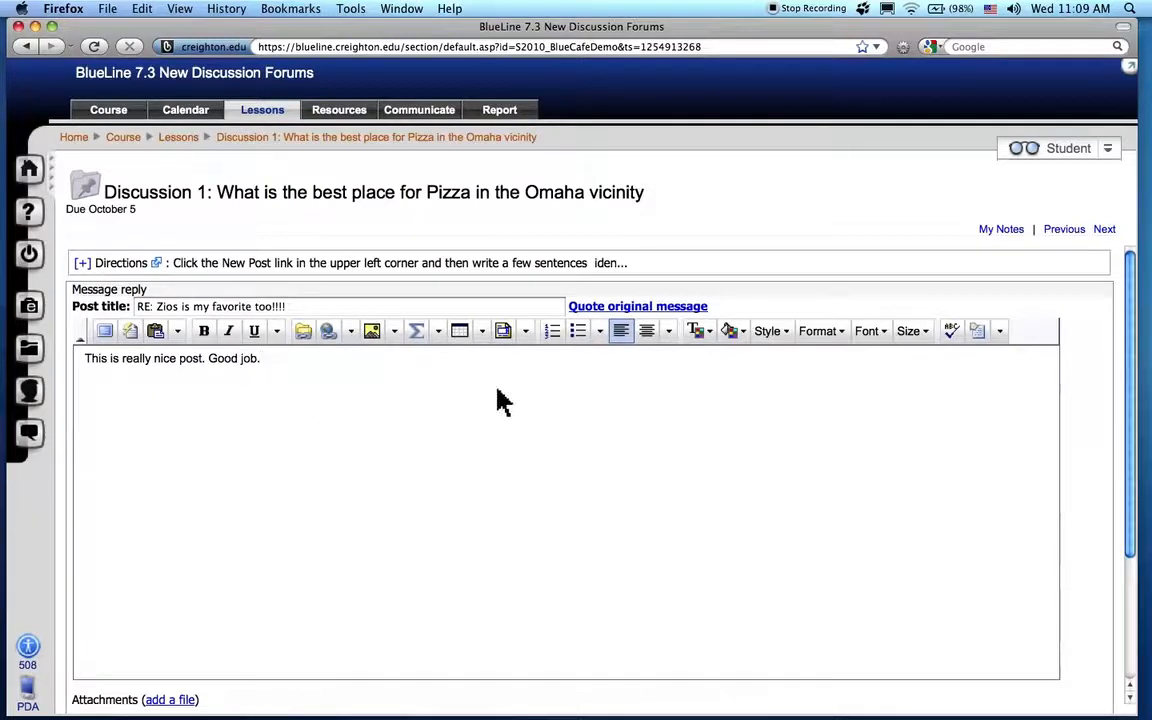
Quote the original message in the reply and move the reply text above the quotation, separated by a blank line.
{"action": "mouse_move", "coordinate": [1131, 283]}
{"action": "left_mouse_down"}
{"action": "mouse_move", "coordinate": [1134, 437]}
{"action": "mouse_move", "coordinate": [1134, 280]}
{"action": "mouse_move", "coordinate": [1143, 408]}
{"action": "mouse_move", "coordinate": [1129, 270]}
{"action": "left_mouse_up"}
{"action": "left_click", "coordinate": [635, 316]}
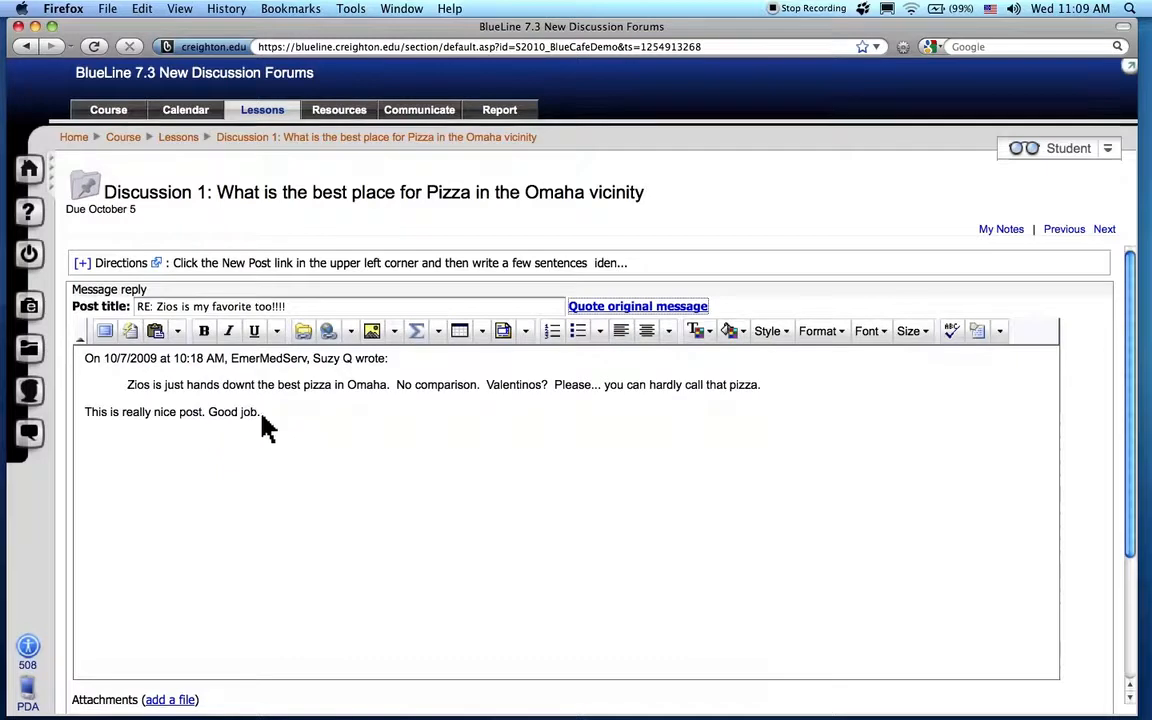
{"action": "left_click_drag", "start_coordinate": [262, 418], "coordinate": [85, 417]}
{"action": "key", "text": "super+c"}
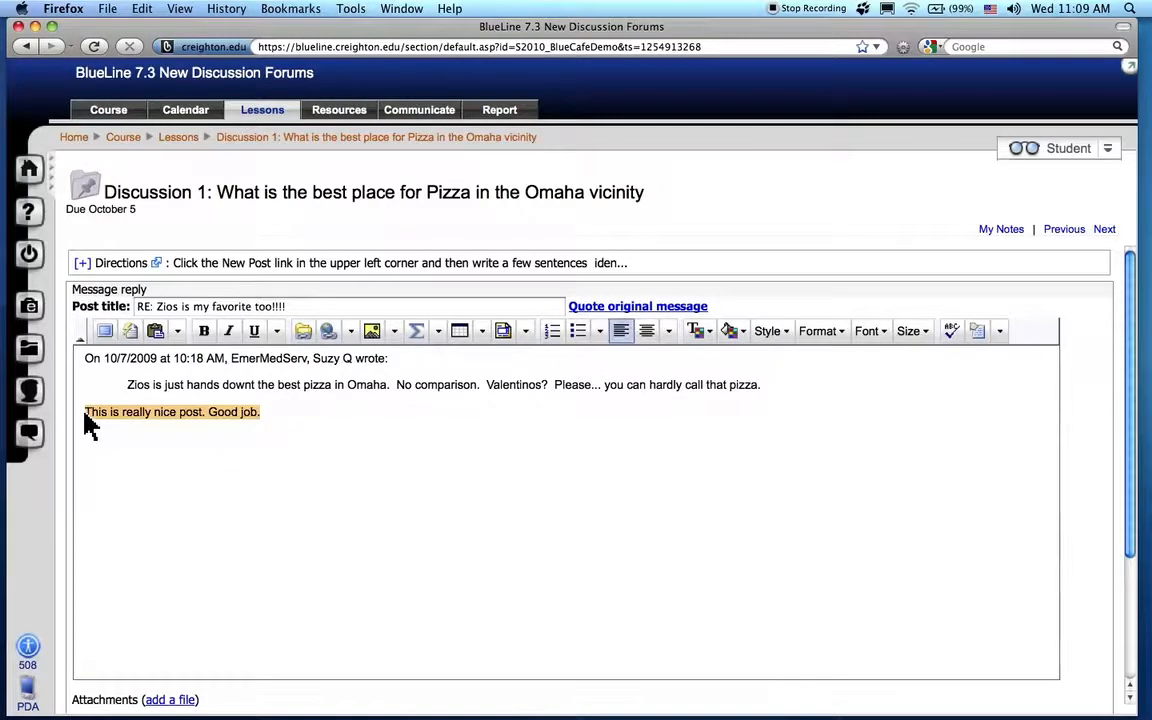
{"action": "key", "text": "BackSpace"}
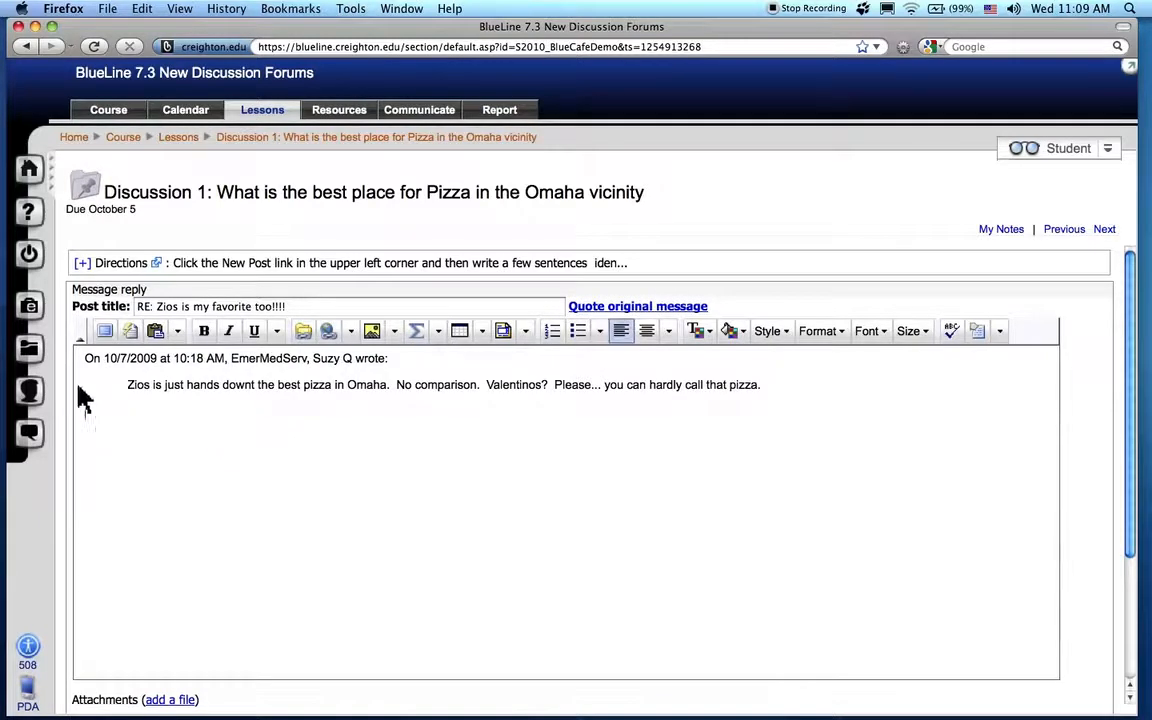
{"action": "left_click", "coordinate": [86, 358]}
{"action": "key", "text": "Return"}
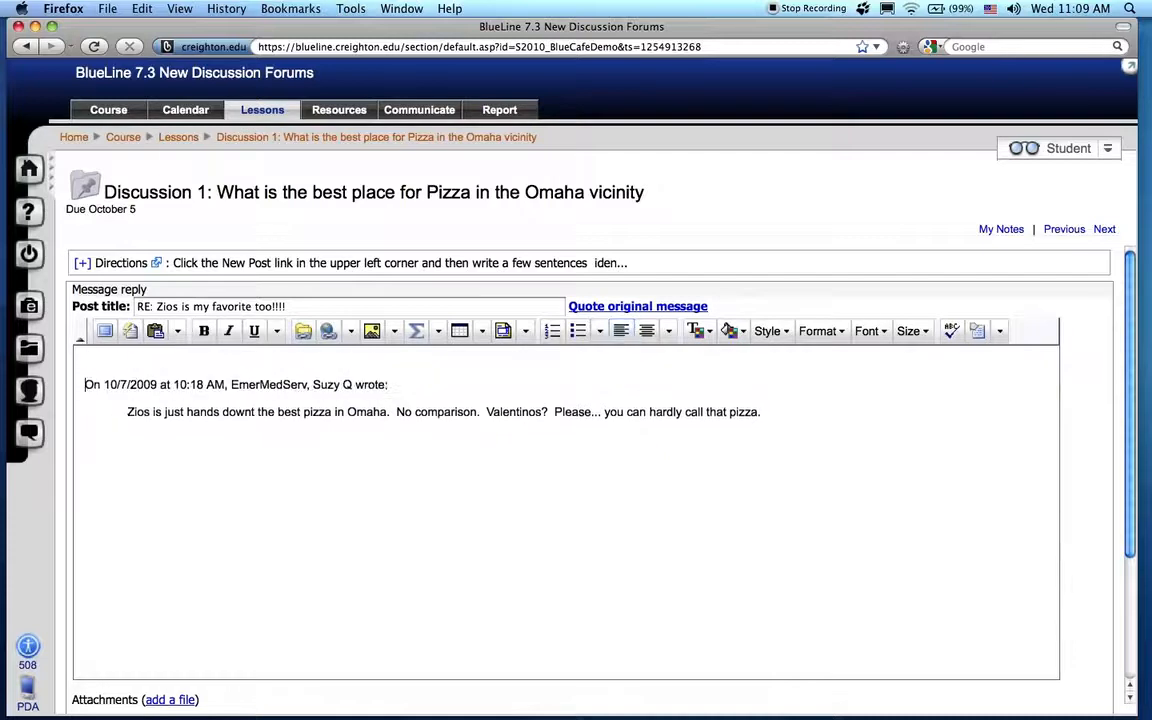
{"action": "key", "text": "Return"}
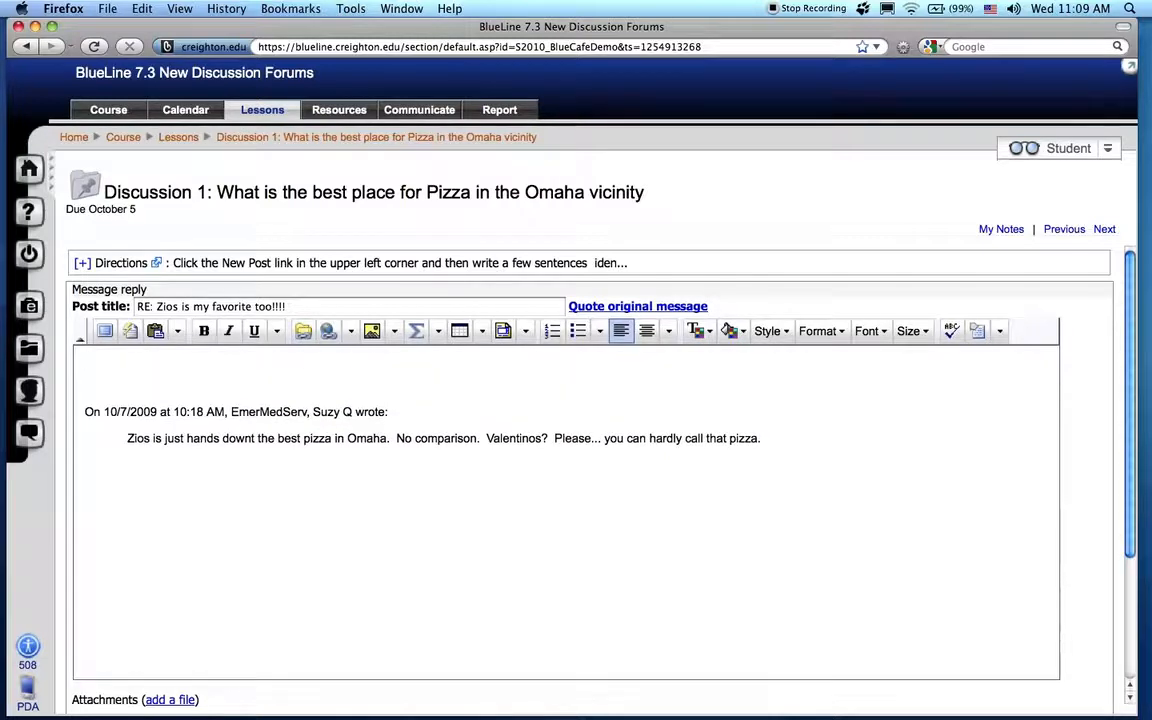
{"action": "key", "text": "super+v"}
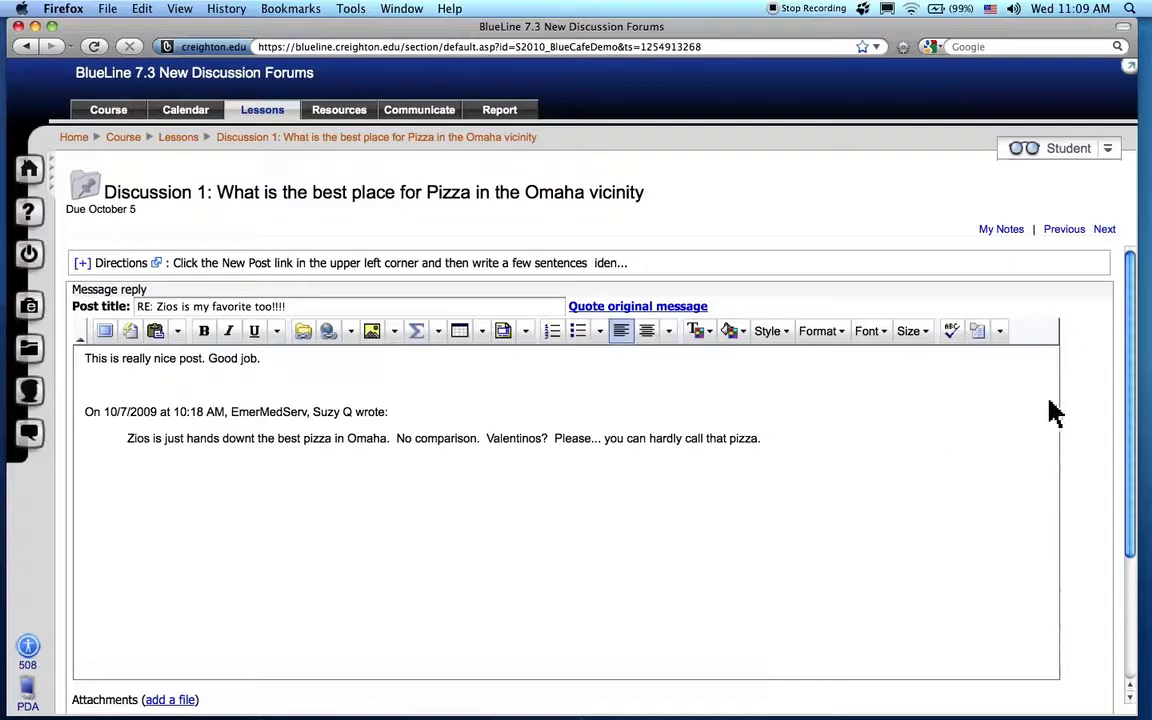
Save the reply to the Zios post and refresh the discussion's post list.
{"action": "left_click_drag", "start_coordinate": [1135, 368], "coordinate": [1137, 527]}
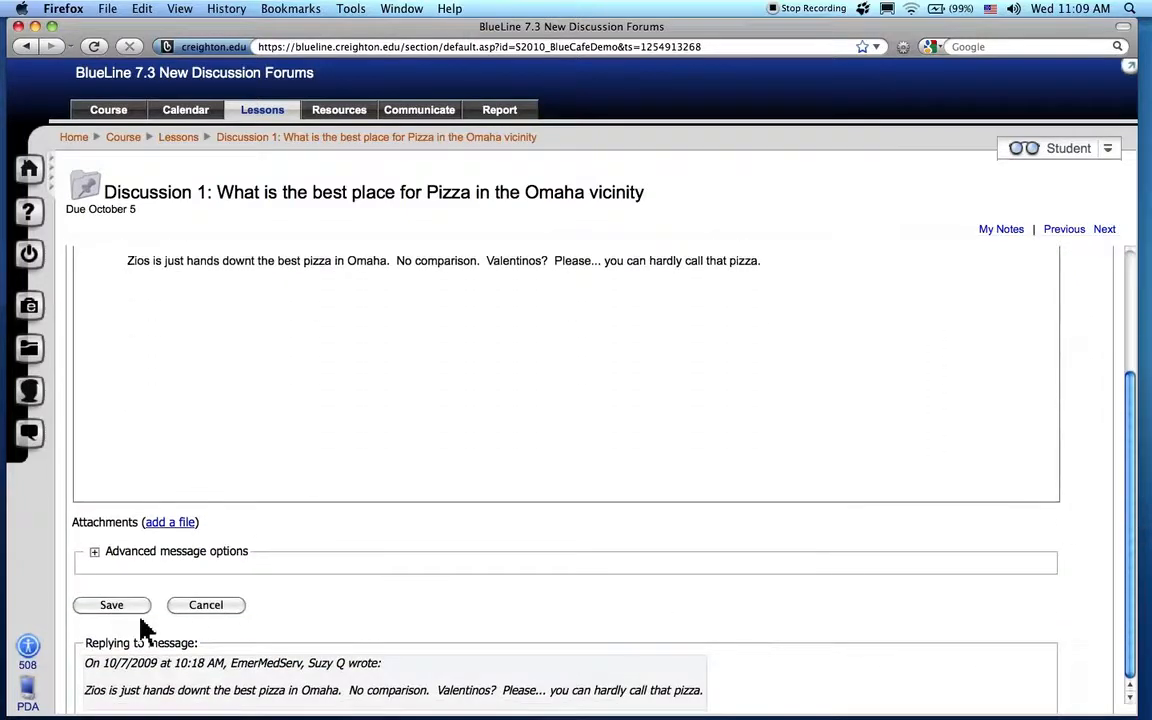
{"action": "left_click", "coordinate": [110, 607]}
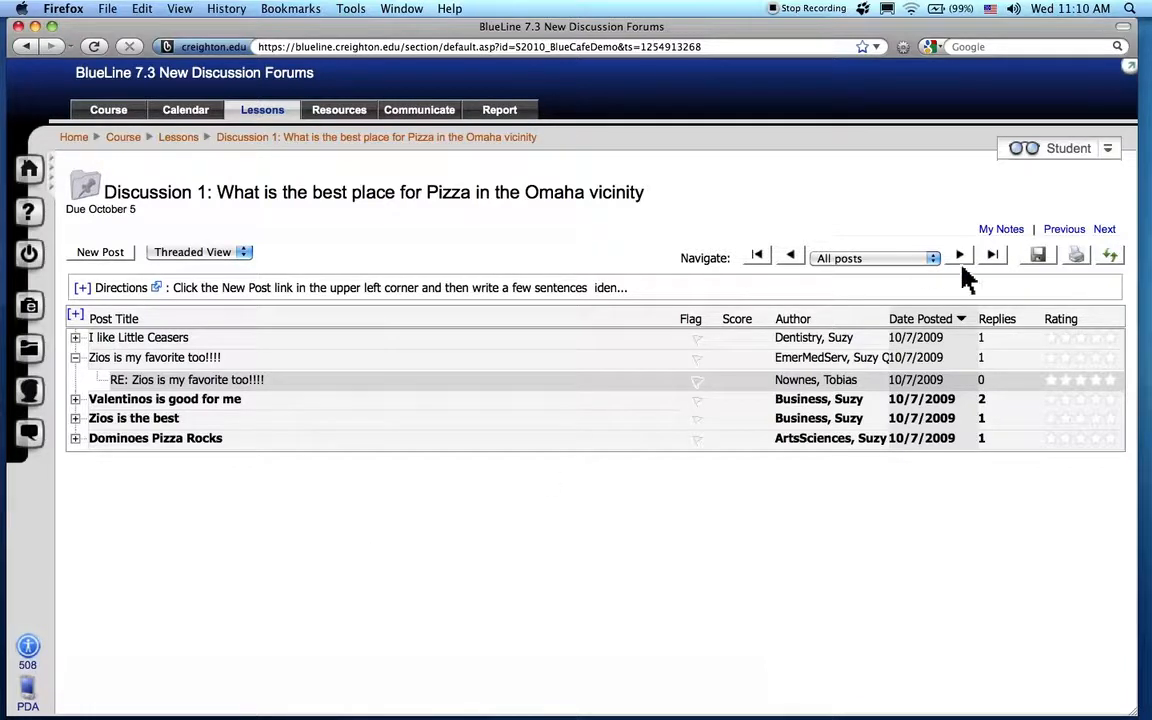
{"action": "left_click", "coordinate": [1111, 260]}
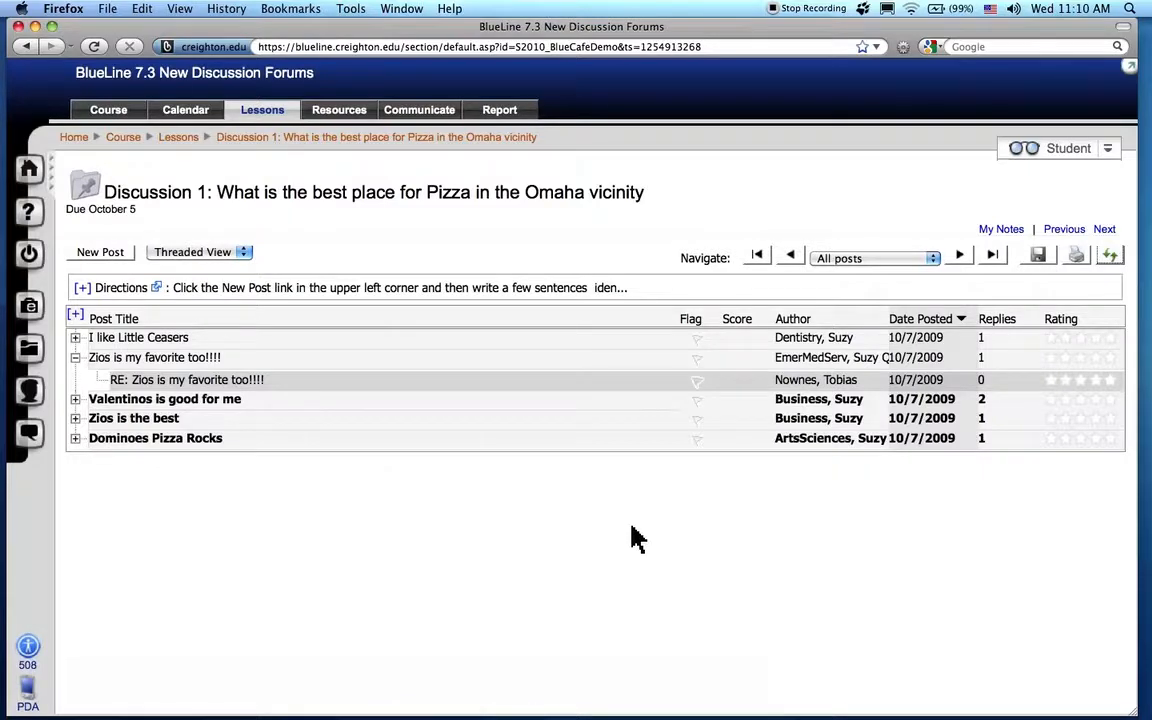
Start a new post in the discussion with the title "This is my new post".
{"action": "left_click", "coordinate": [106, 258]}
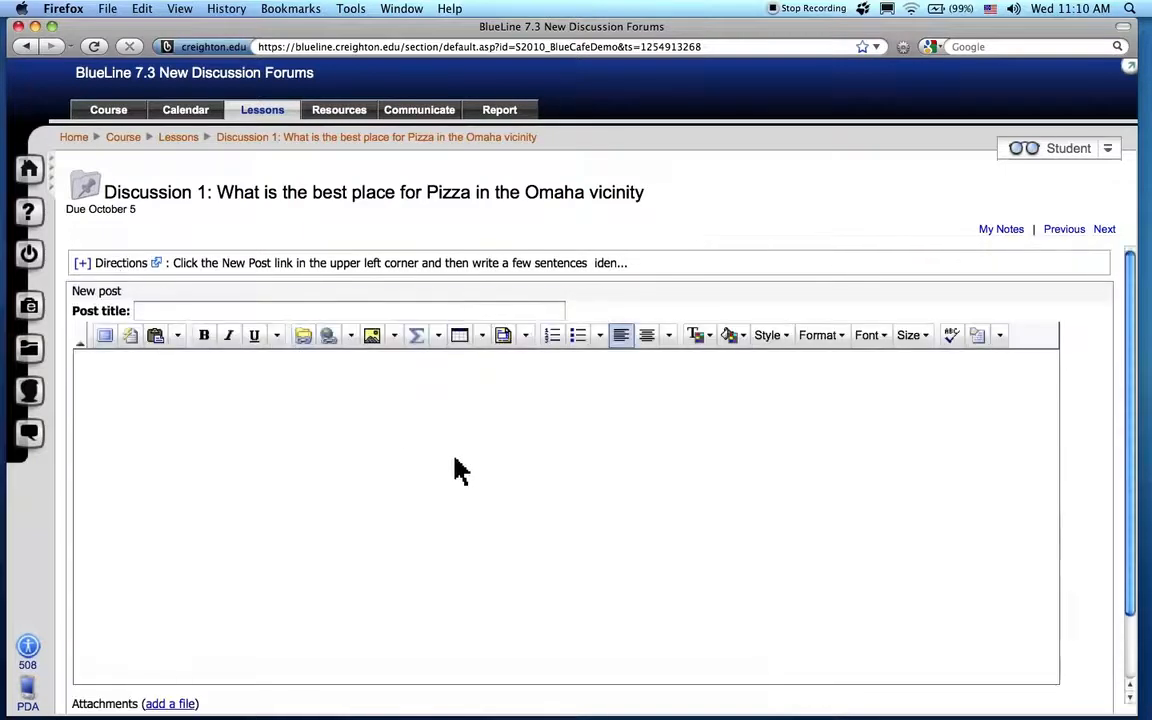
{"action": "left_click", "coordinate": [197, 314]}
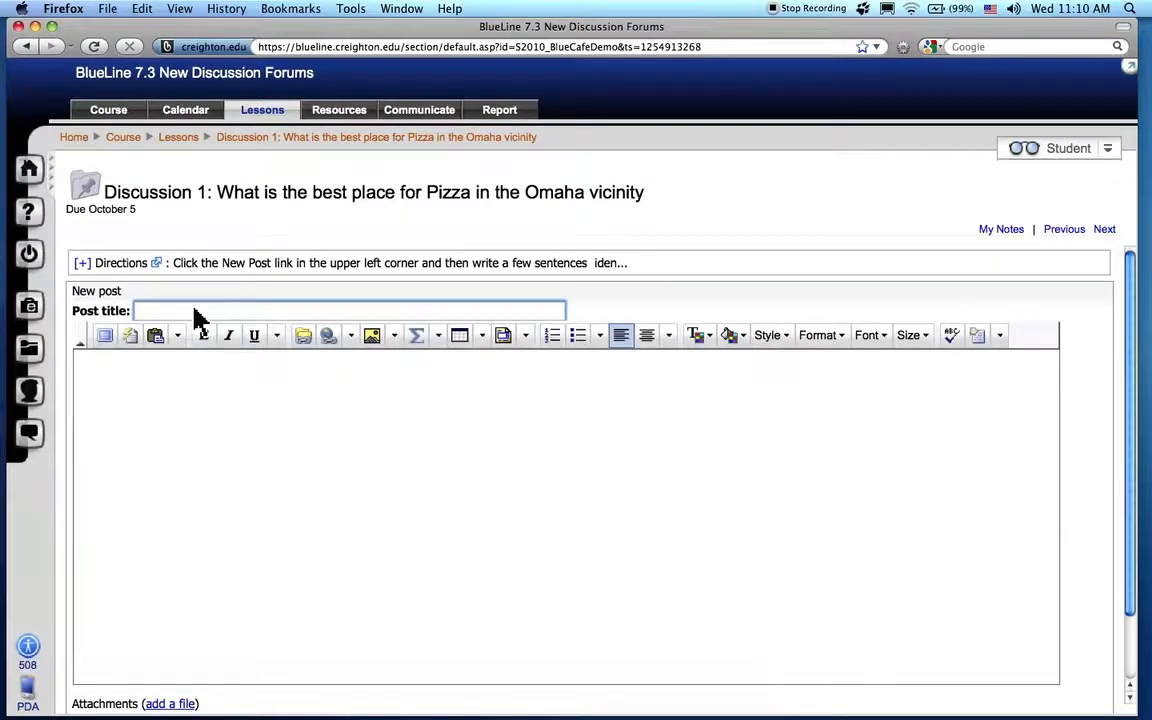
{"action": "type", "text": "This is "}
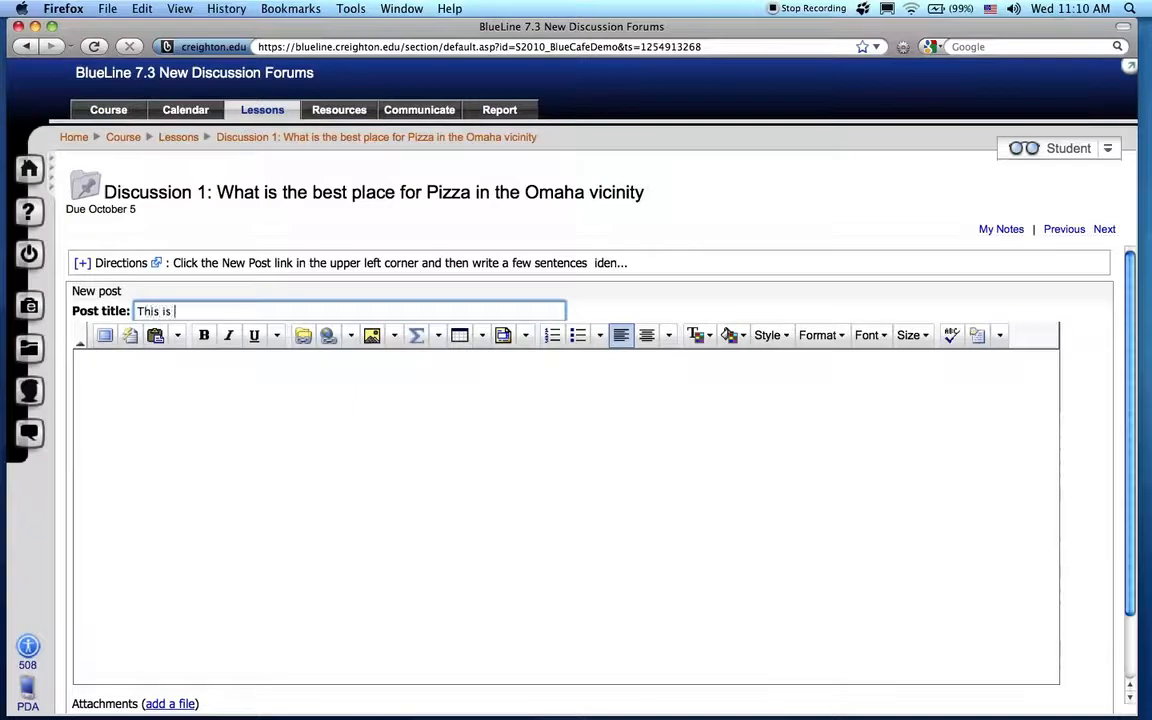
{"action": "type", "text": "my new post"}
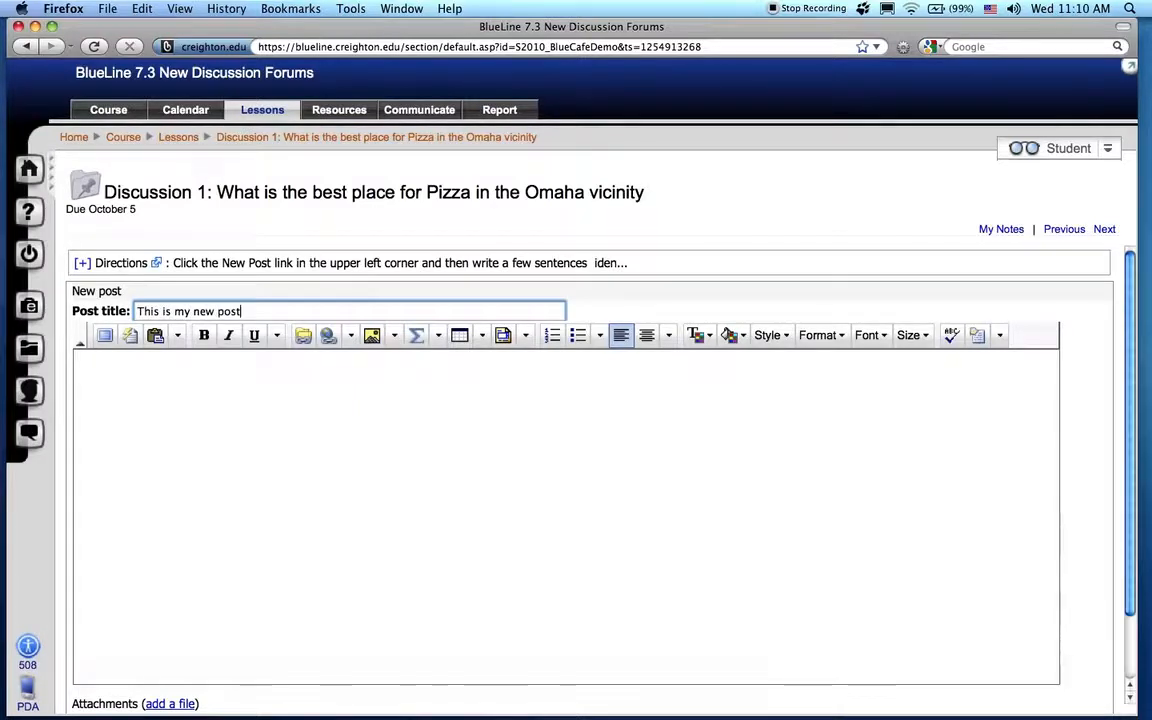
Write "This is my first post in this discussion forum. It is super keen!" as the post's message and save the post.
{"action": "left_click", "coordinate": [135, 393]}
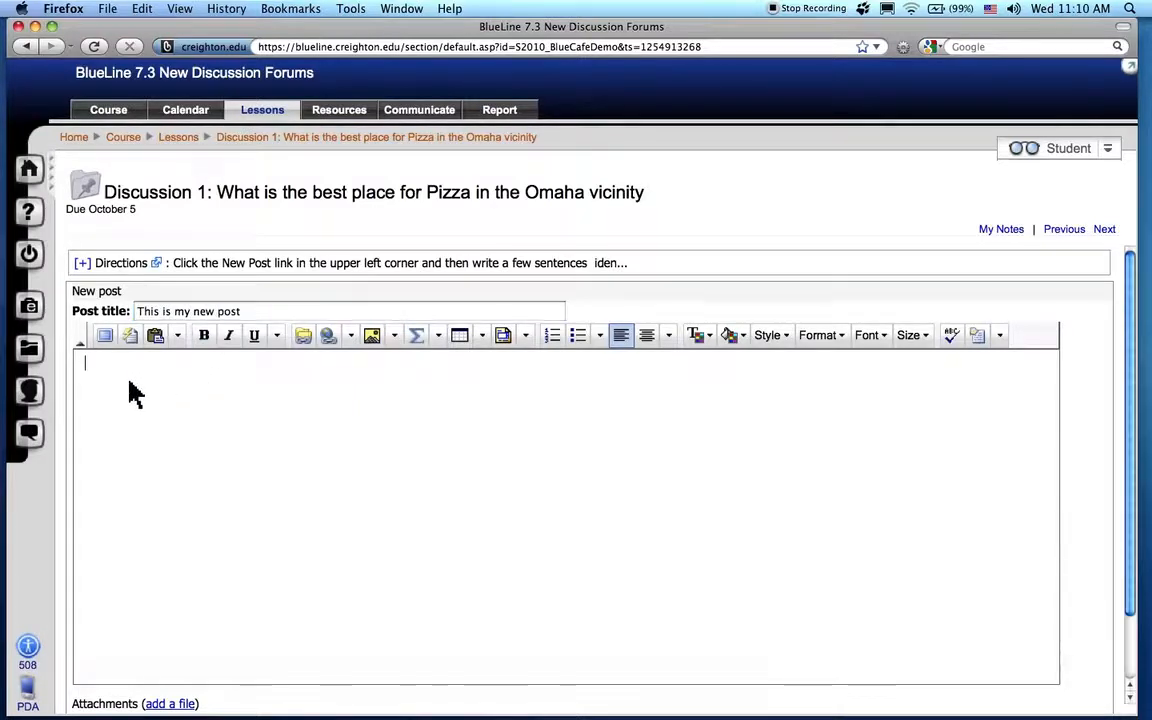
{"action": "type", "text": "This is my first post t"}
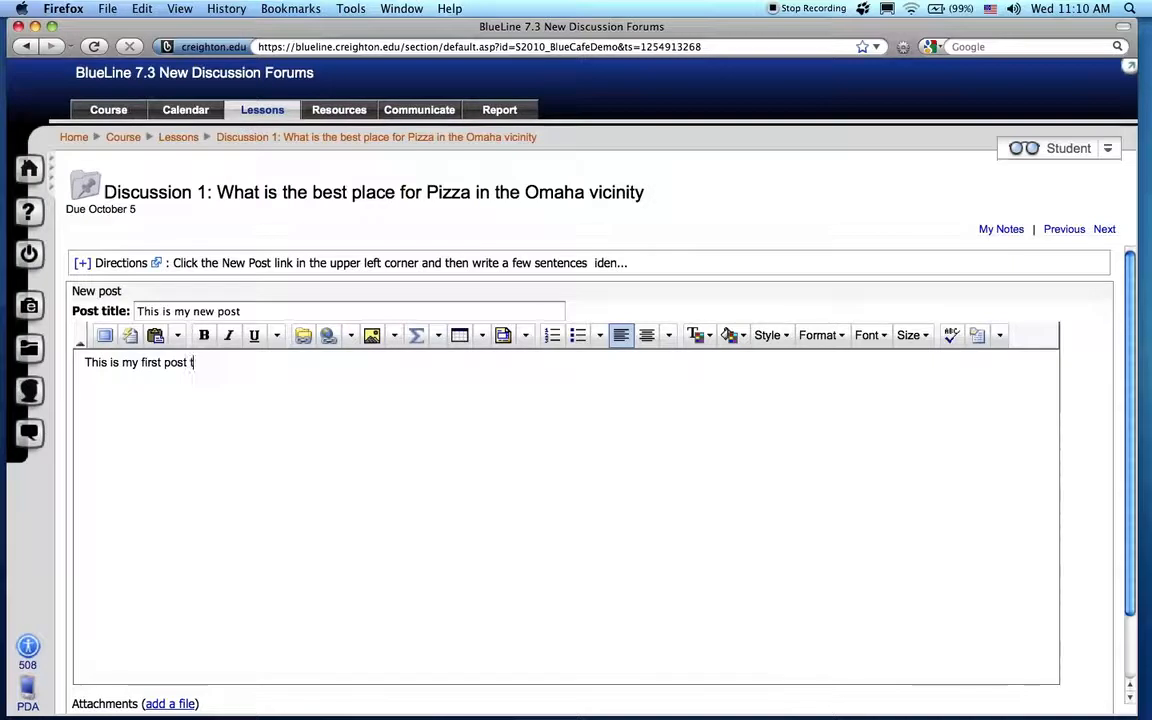
{"action": "key", "text": "BackSpace"}
{"action": "type", "text": "in this discussion "}
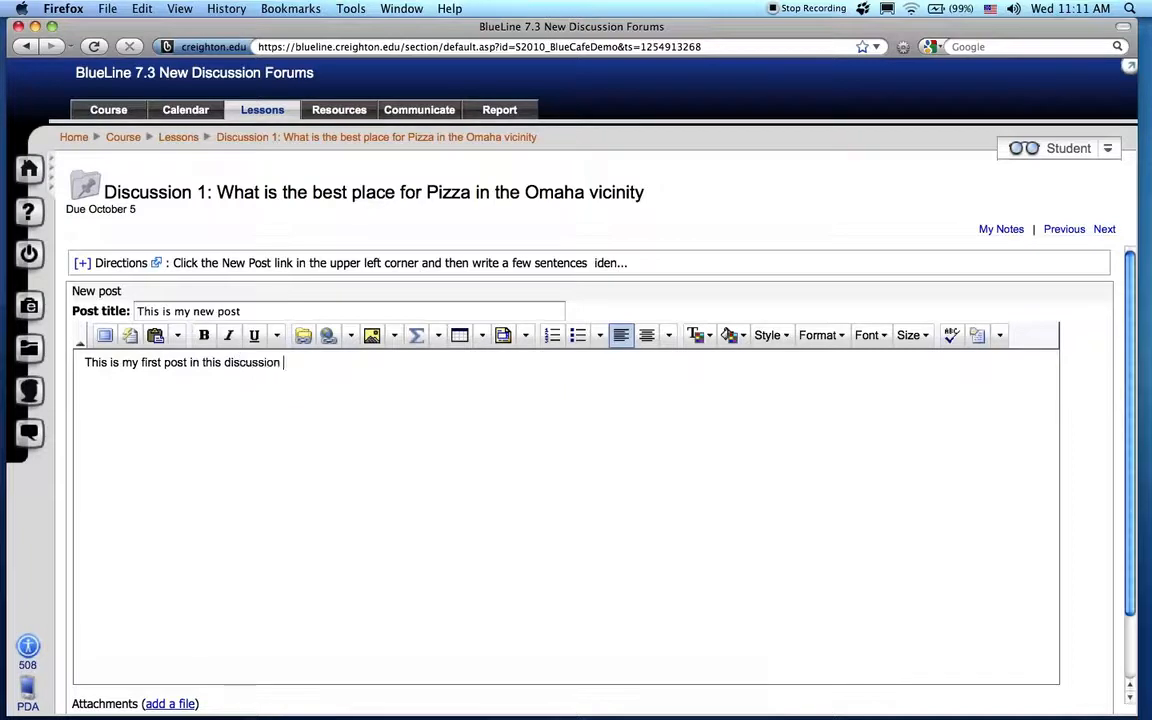
{"action": "type", "text": "forum. It is super k"}
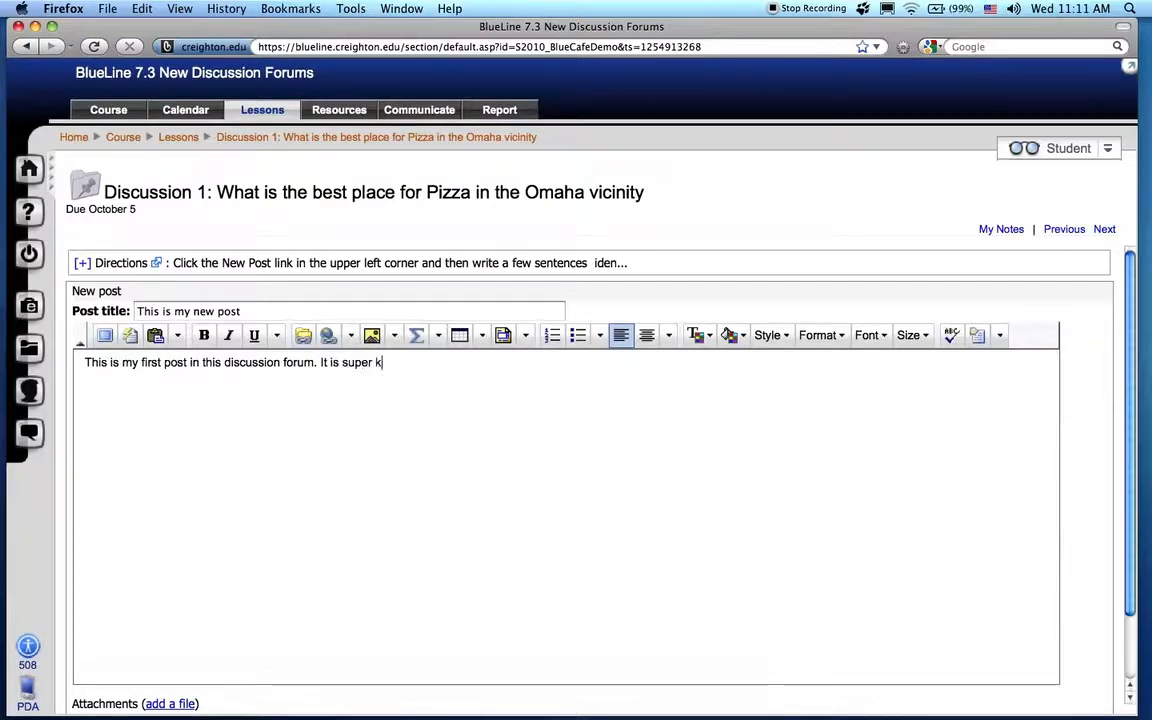
{"action": "type", "text": "een!"}
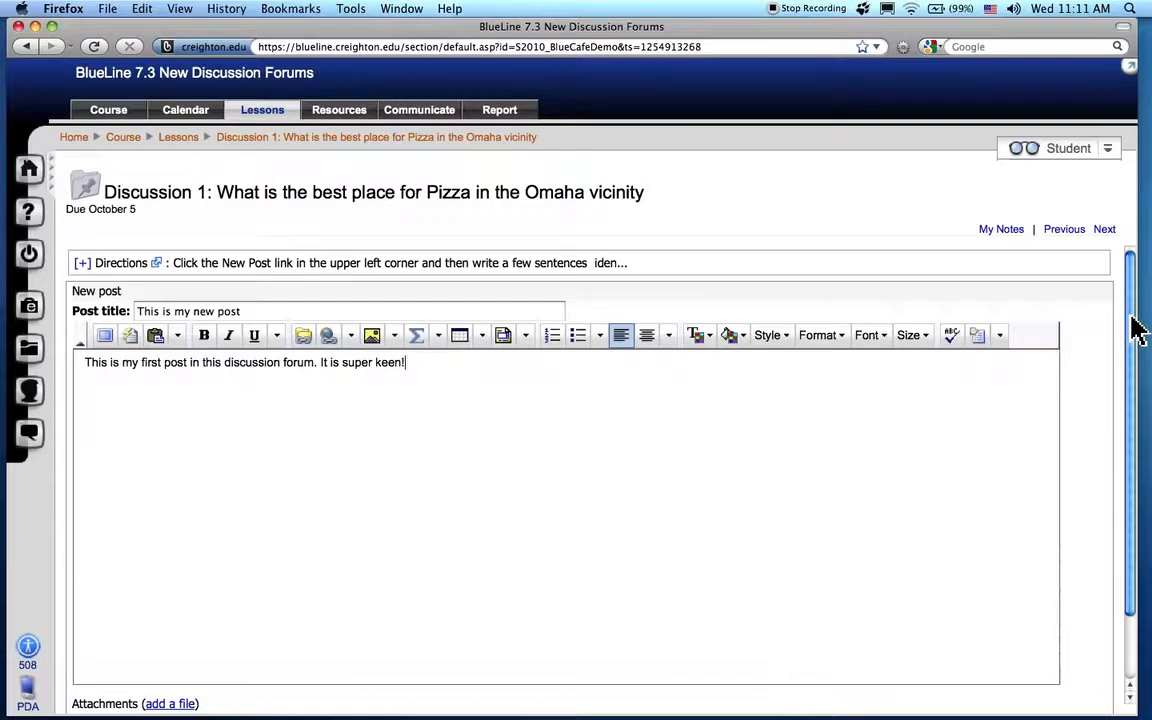
{"action": "left_click_drag", "start_coordinate": [1137, 330], "coordinate": [1137, 430]}
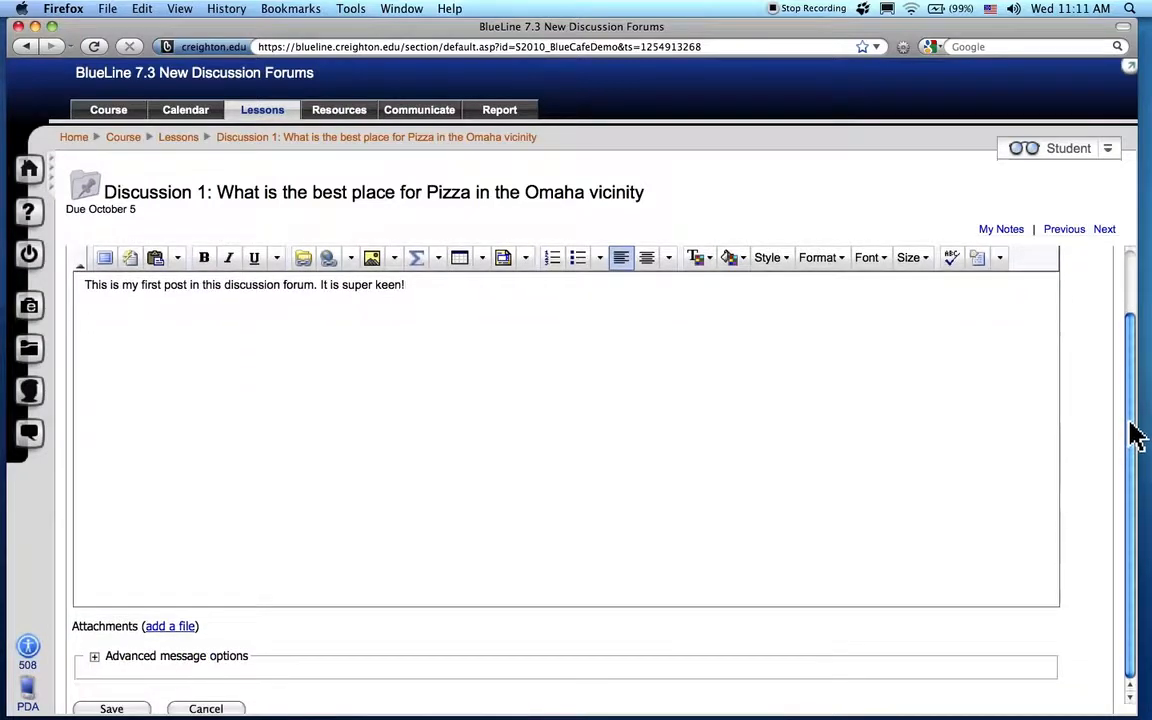
{"action": "left_click", "coordinate": [112, 709]}
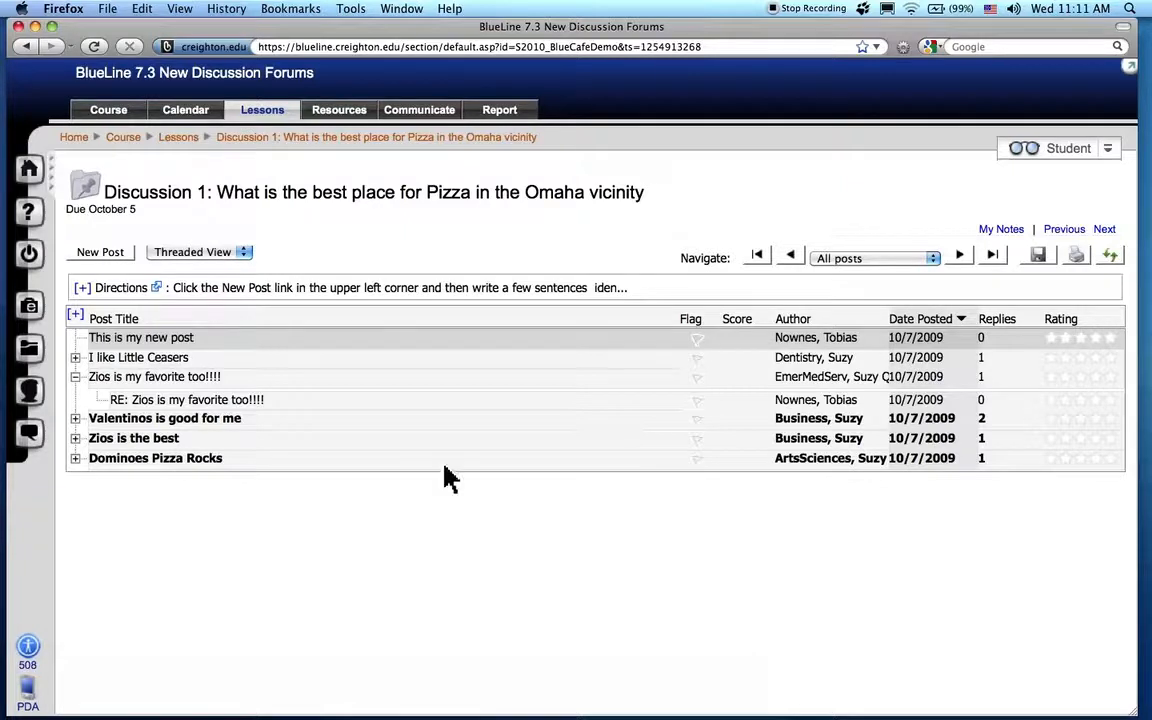
Expand the replies to "I like Little Ceasers" and display the discussion in Nested View.
{"action": "left_click", "coordinate": [75, 358]}
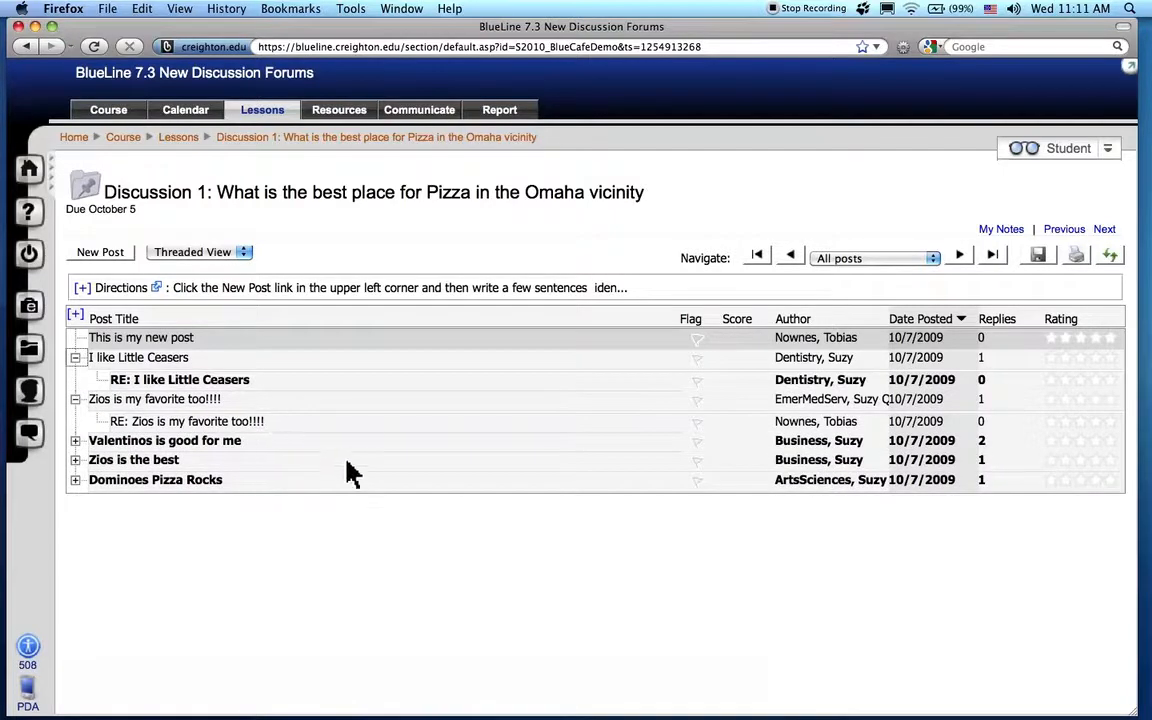
{"action": "left_click", "coordinate": [245, 255]}
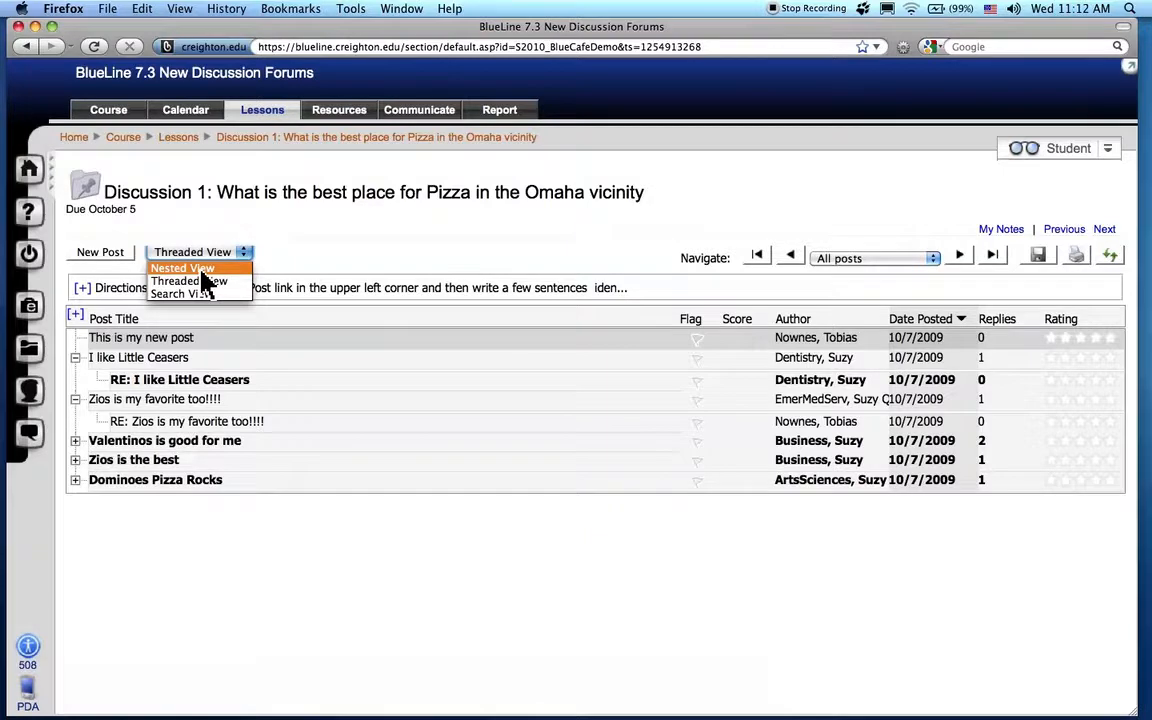
{"action": "left_click", "coordinate": [202, 272]}
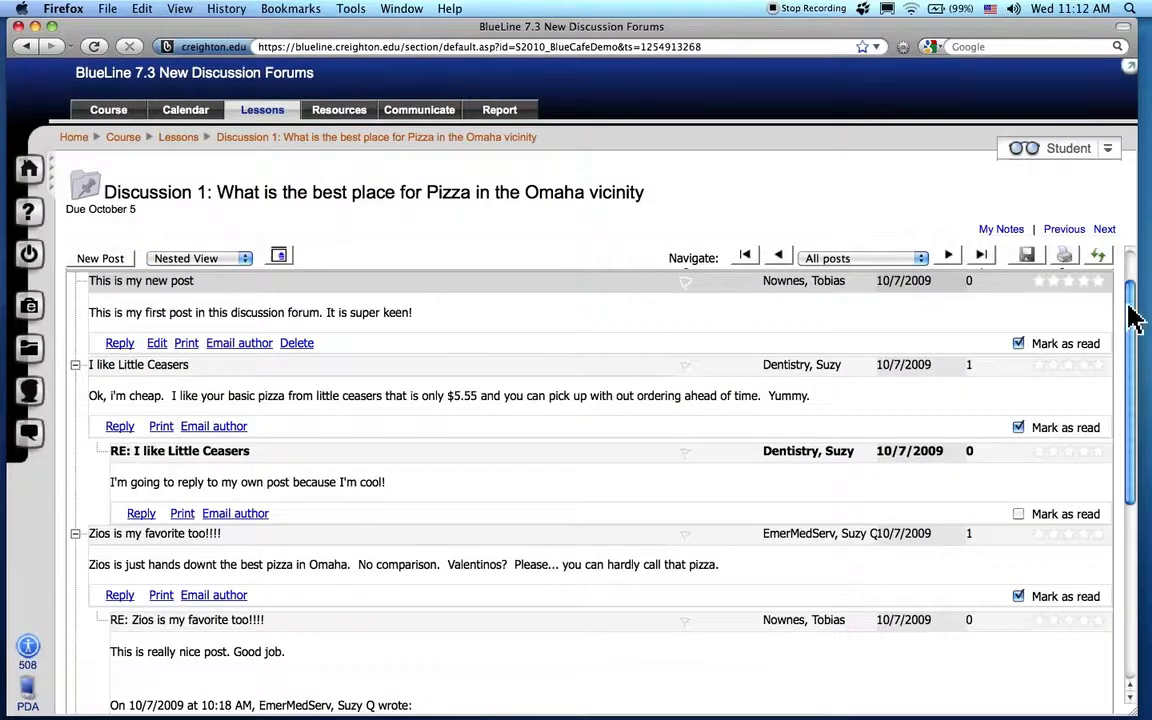
Expand the replies to "Valentinos is good for me" and look over the full text of the nested posts.
{"action": "left_click_drag", "start_coordinate": [1131, 306], "coordinate": [1139, 508]}
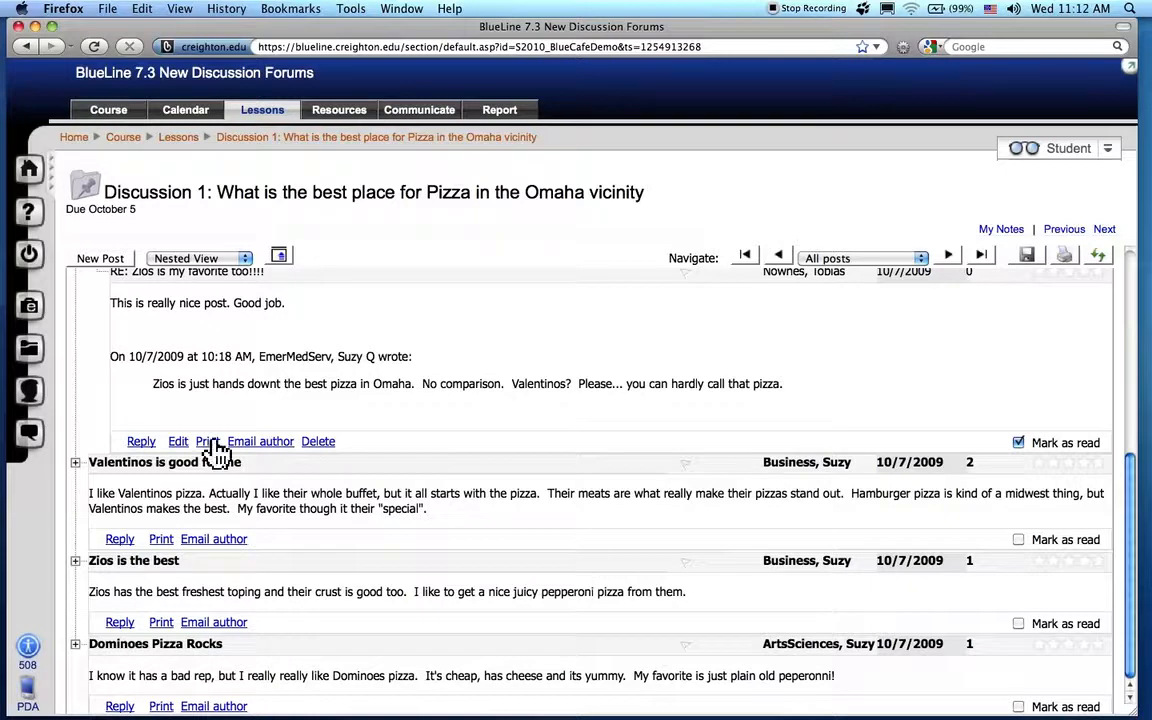
{"action": "left_click", "coordinate": [75, 465]}
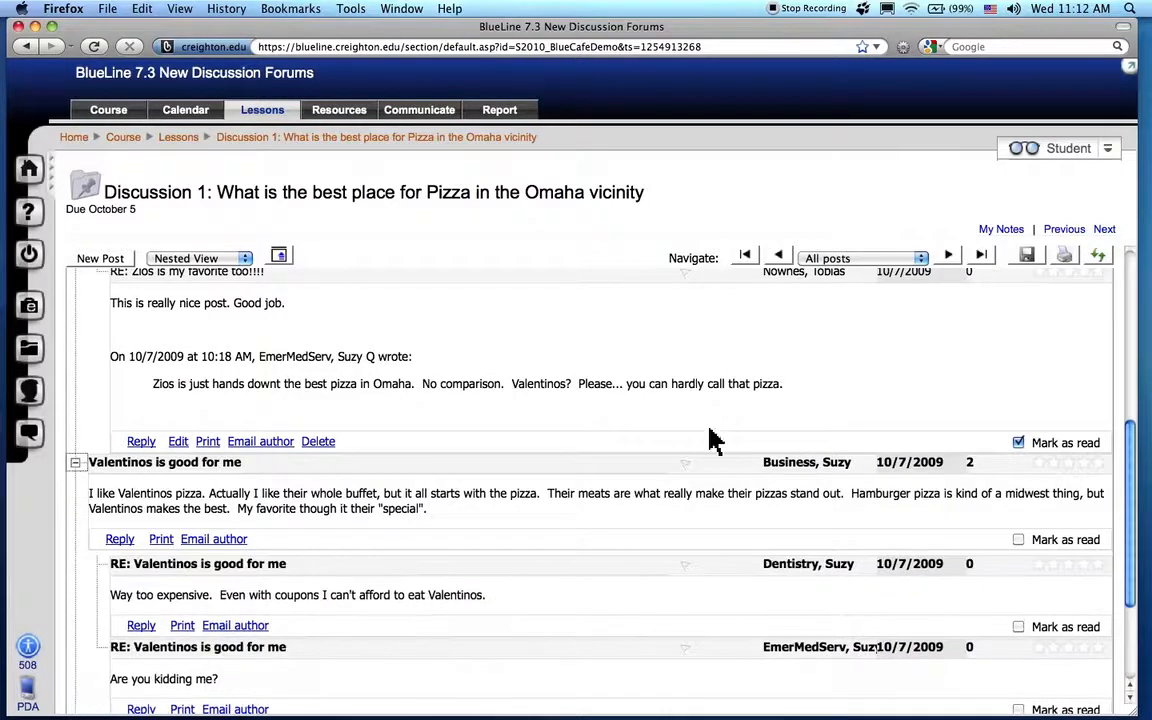
{"action": "left_click_drag", "start_coordinate": [1135, 482], "coordinate": [1131, 314]}
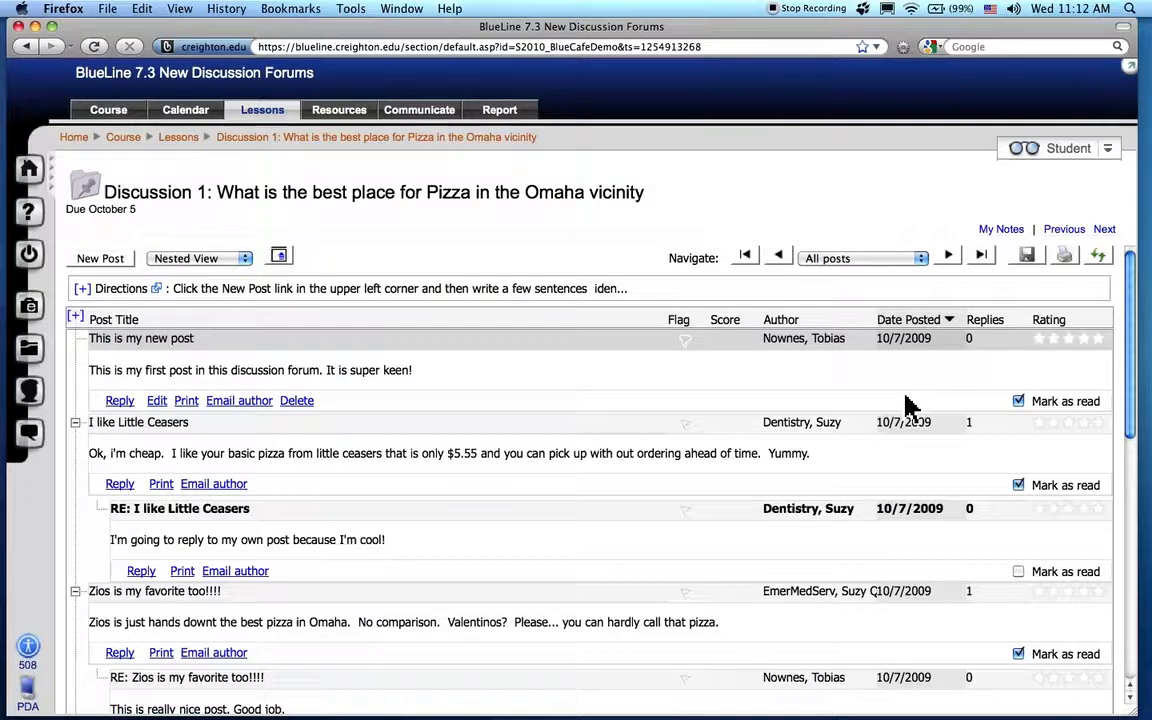
Mark "This is my new post" as unread and the reply "RE: I like Little Ceasers" as read.
{"action": "left_click", "coordinate": [1018, 402]}
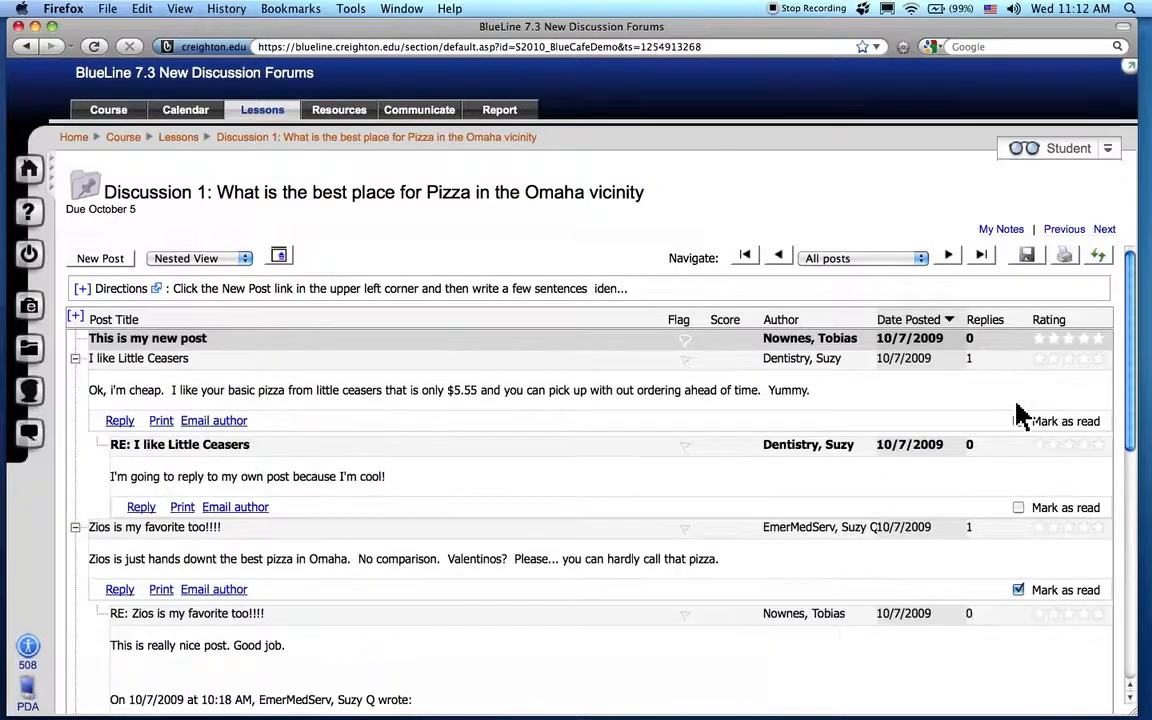
{"action": "left_click", "coordinate": [1020, 421]}
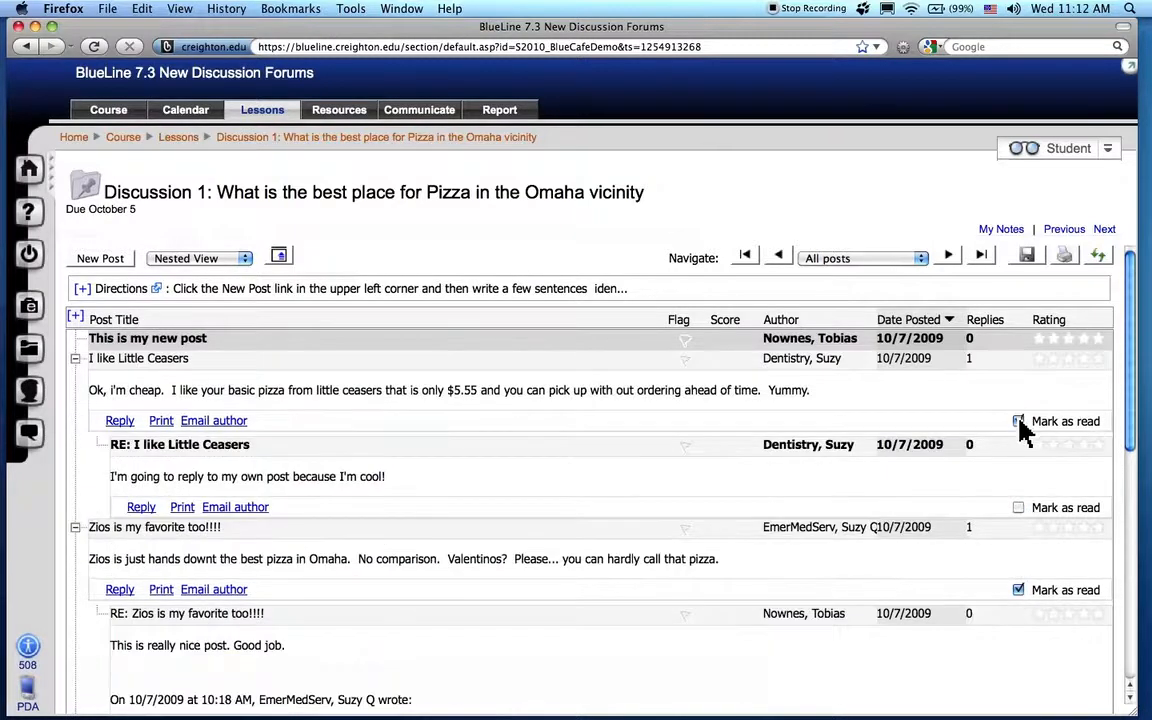
{"action": "left_click", "coordinate": [1019, 507]}
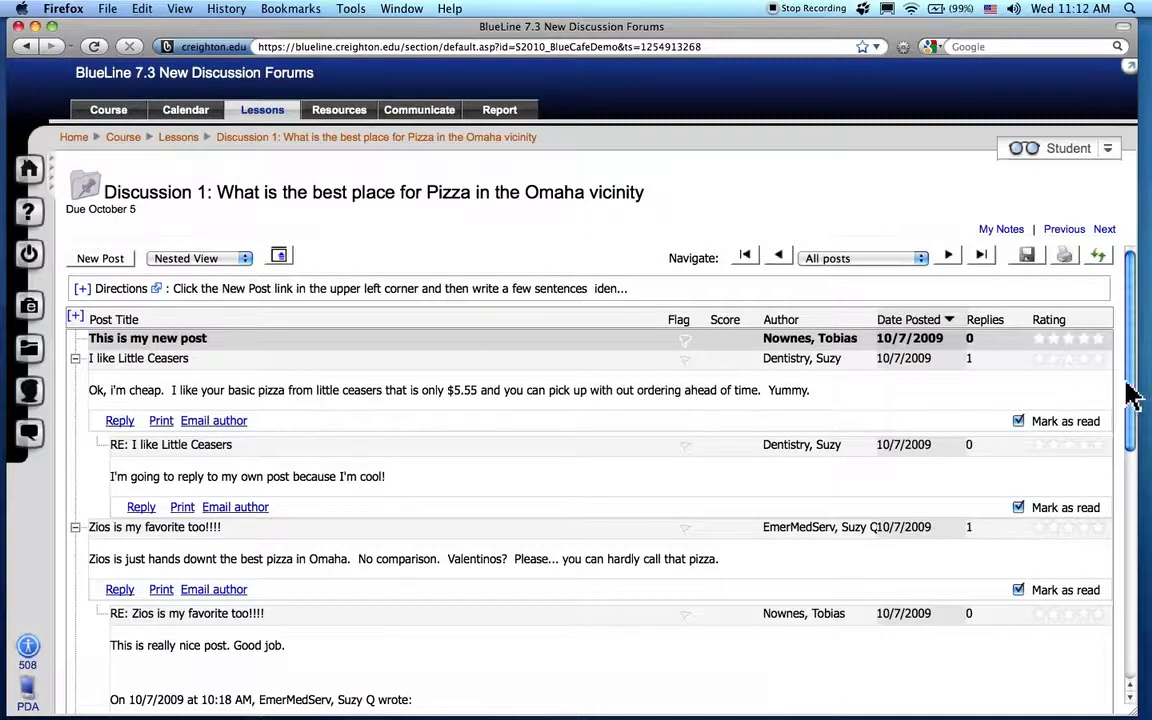
Return the pizza discussion to Threaded View.
{"action": "scroll", "coordinate": [1130, 400], "scroll_direction": "down", "scroll_amount": 1}
{"action": "left_click_drag", "start_coordinate": [1136, 416], "coordinate": [1124, 250]}
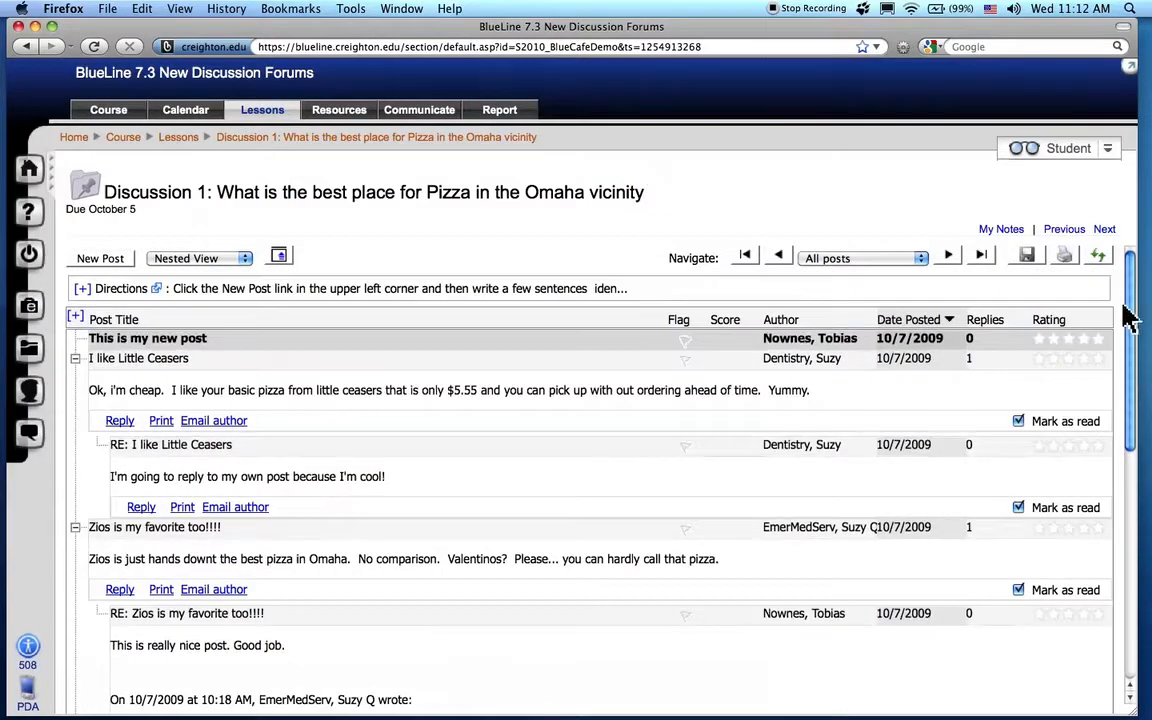
{"action": "left_click", "coordinate": [175, 257]}
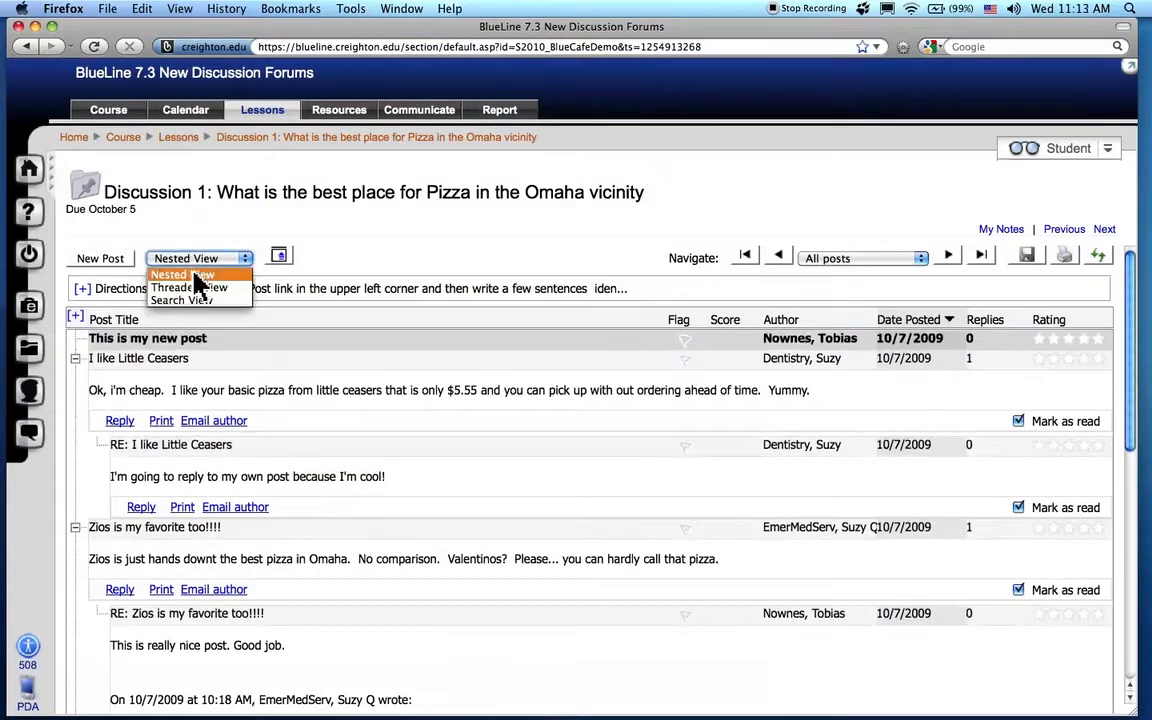
{"action": "left_click", "coordinate": [195, 284]}
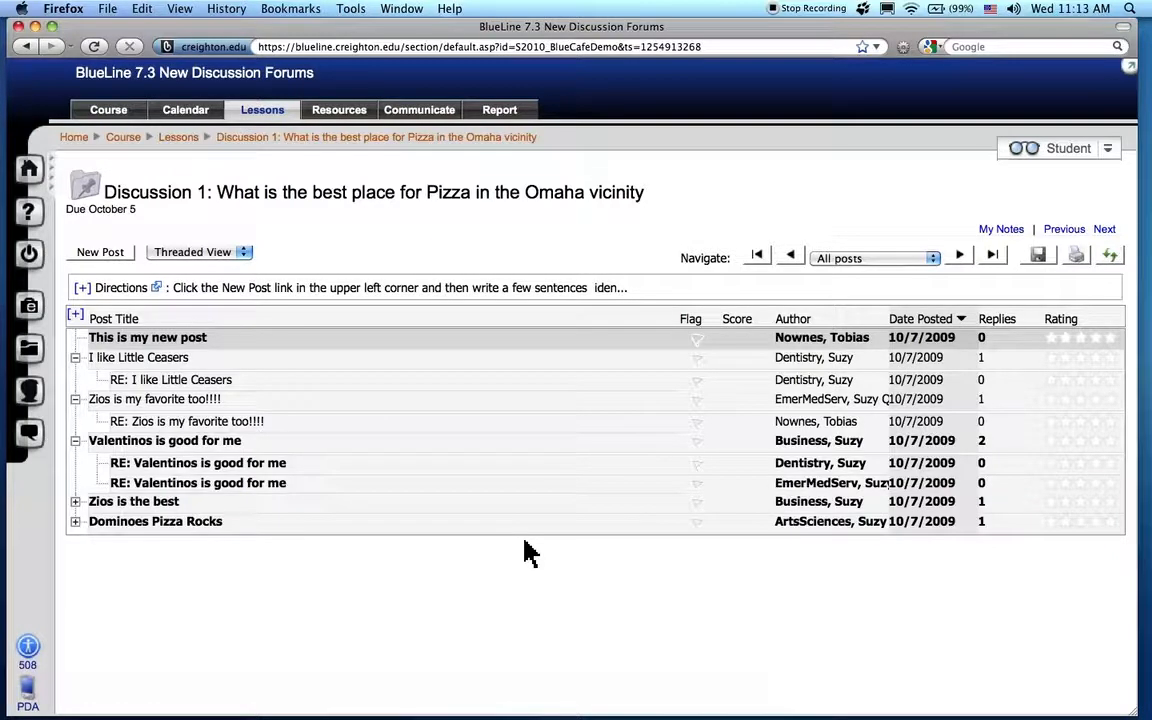
Open "Discussion 2: What is the best Ice Cream in Town?" from the Lessons list and highlight its Post First Mode notice.
{"action": "left_click", "coordinate": [88, 195]}
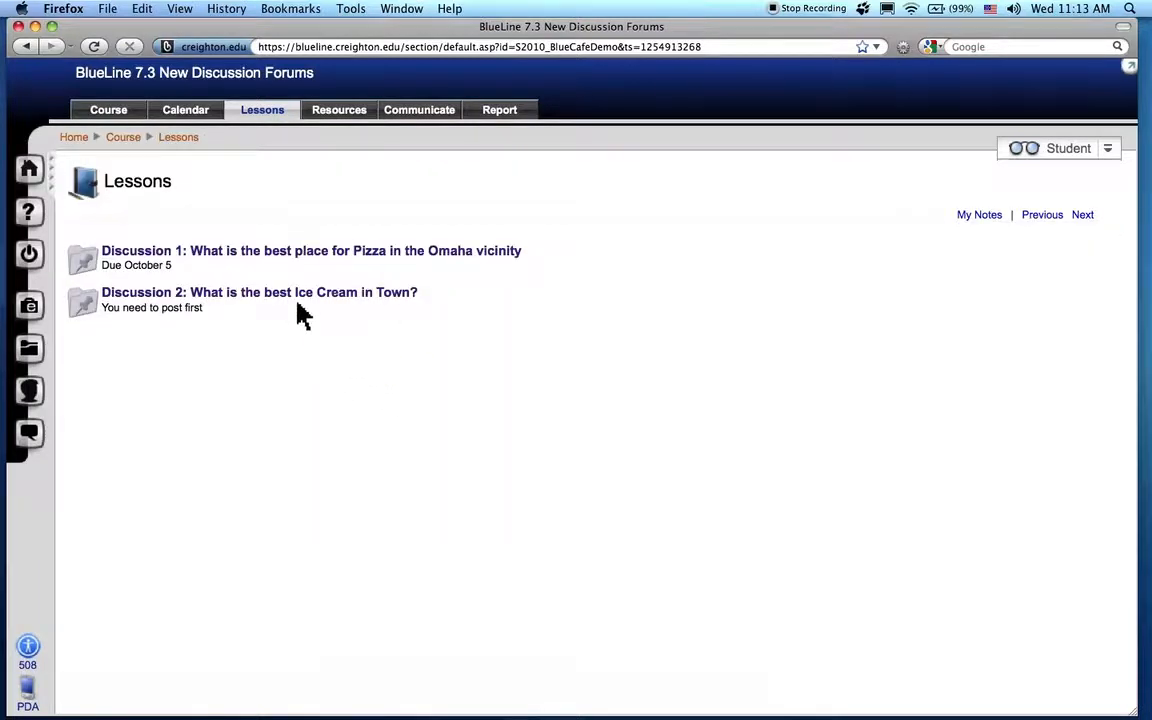
{"action": "left_click", "coordinate": [333, 298]}
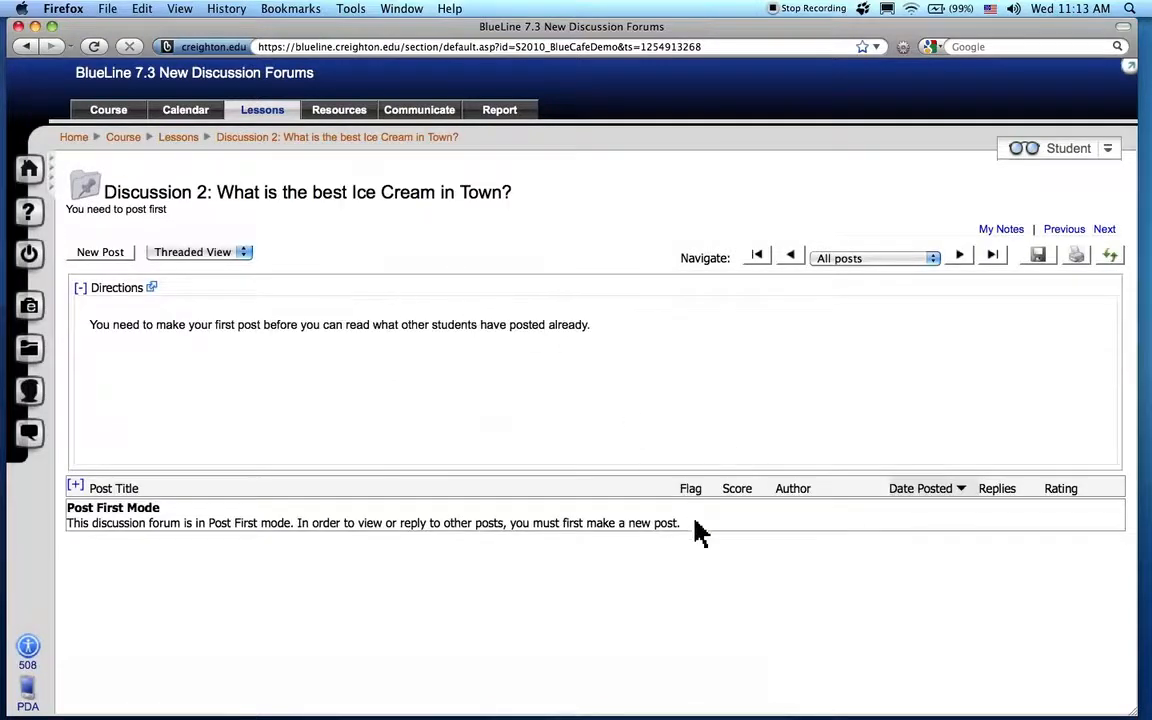
{"action": "left_click_drag", "start_coordinate": [694, 525], "coordinate": [523, 512]}
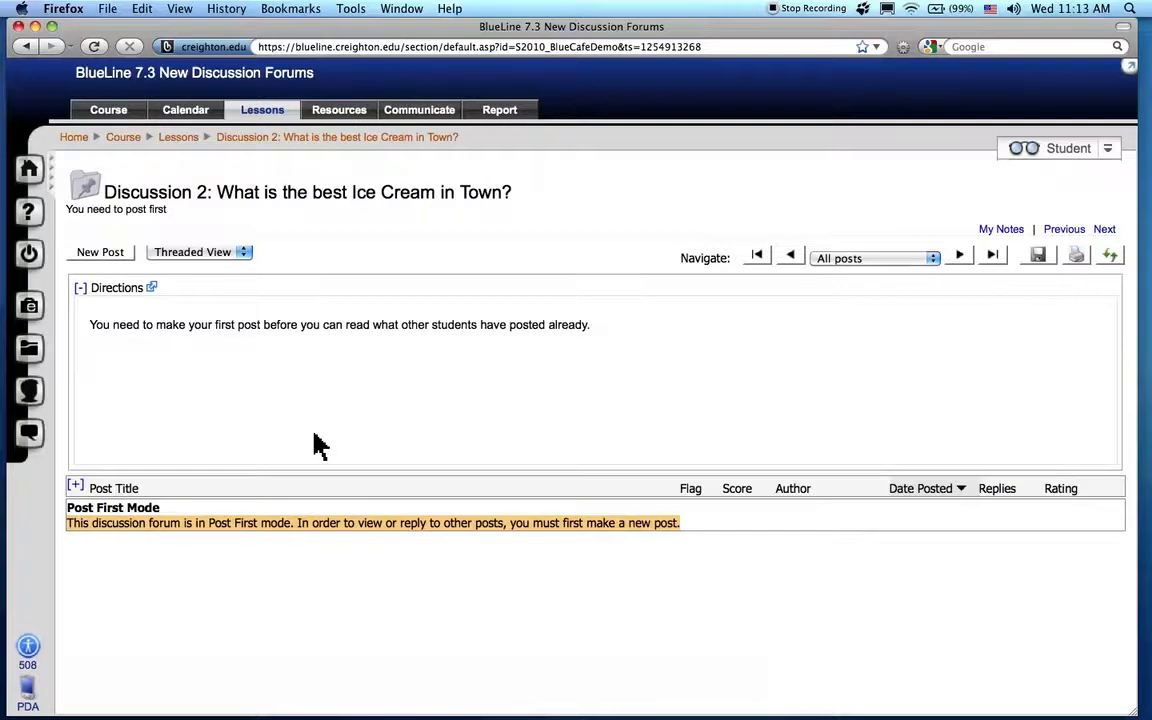
Start a new post in the ice cream discussion with the title "This is a post".
{"action": "left_click", "coordinate": [109, 258]}
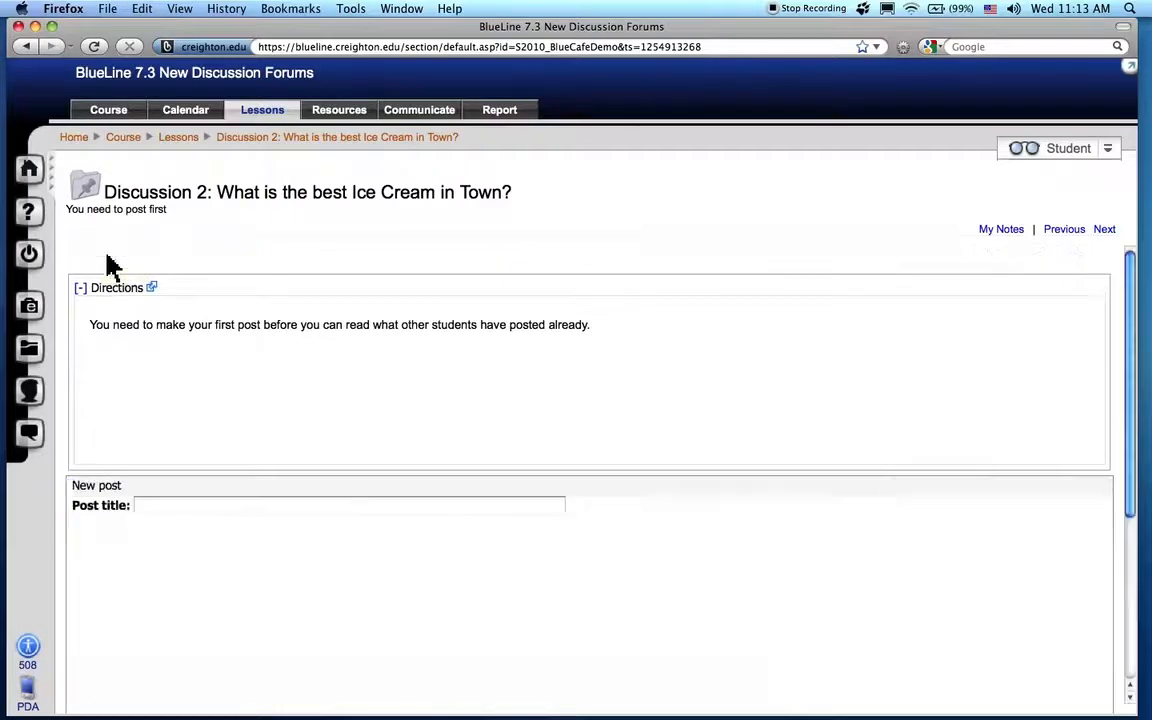
{"action": "left_click", "coordinate": [221, 481]}
{"action": "type", "text": "This "}
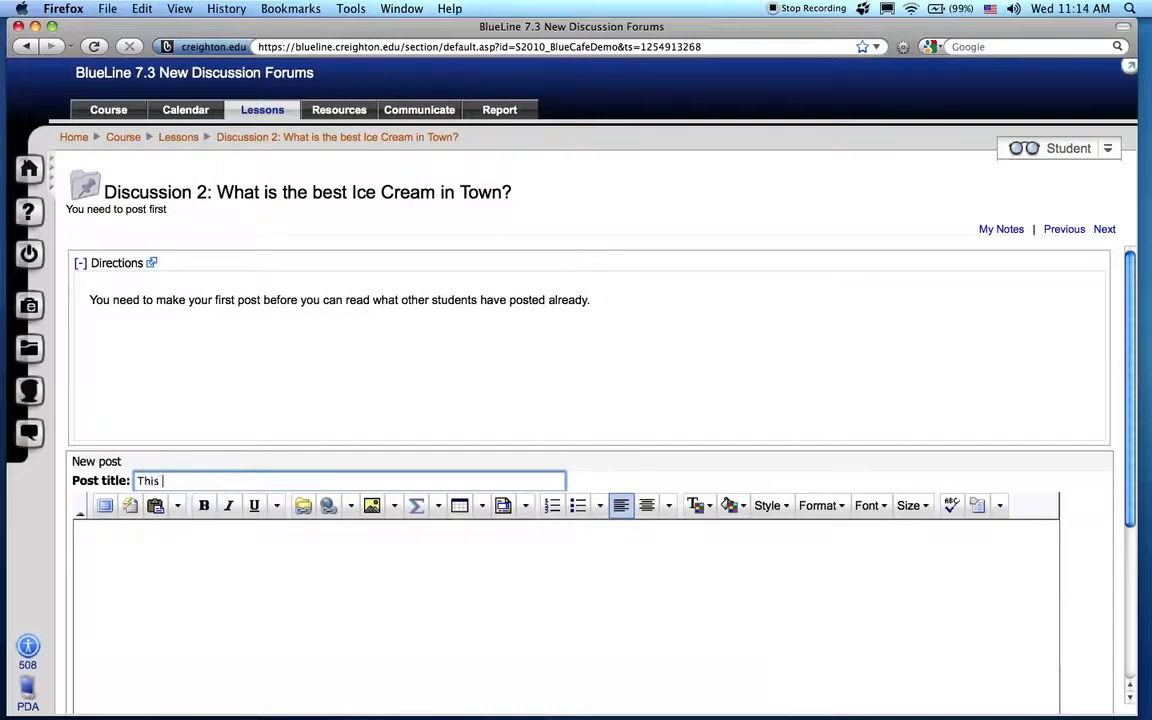
{"action": "type", "text": "is a post"}
Write "Ice cream is good" as the post's message and save the post.
{"action": "left_click", "coordinate": [172, 549]}
{"action": "type", "text": "Post"}
{"action": "key", "text": "BackSpace"}
{"action": "key", "text": "BackSpace"}
{"action": "key", "text": "BackSpace"}
{"action": "type", "text": "Ice"}
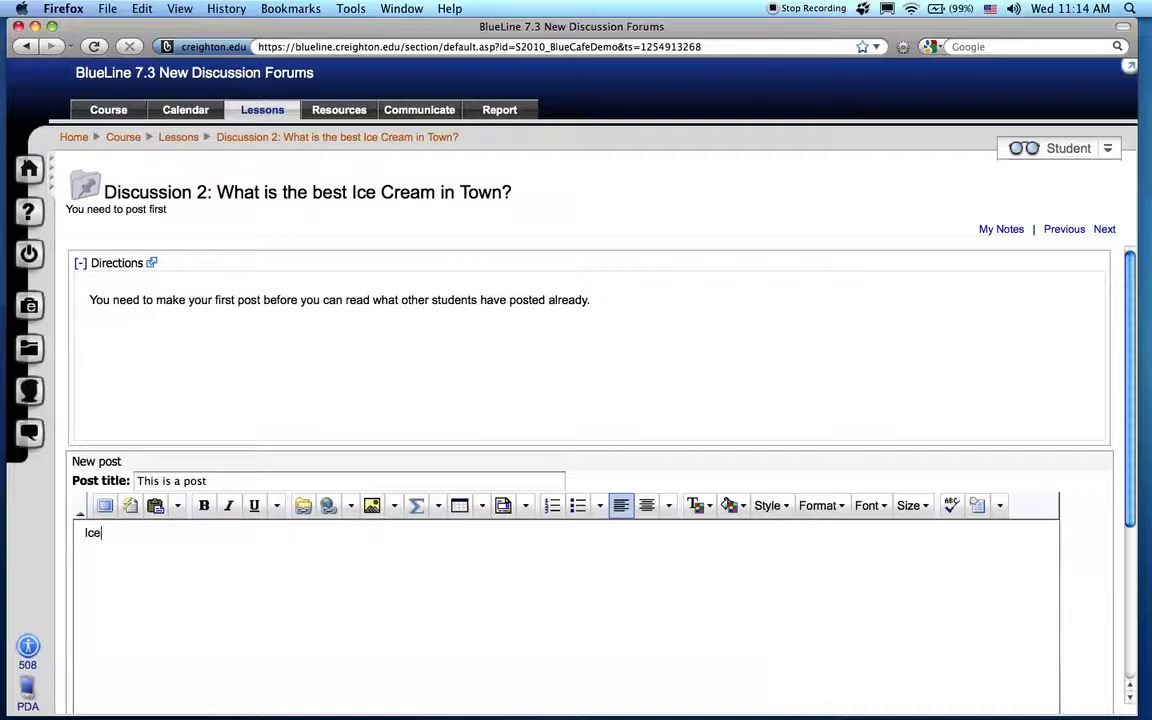
{"action": "type", "text": " cream is good"}
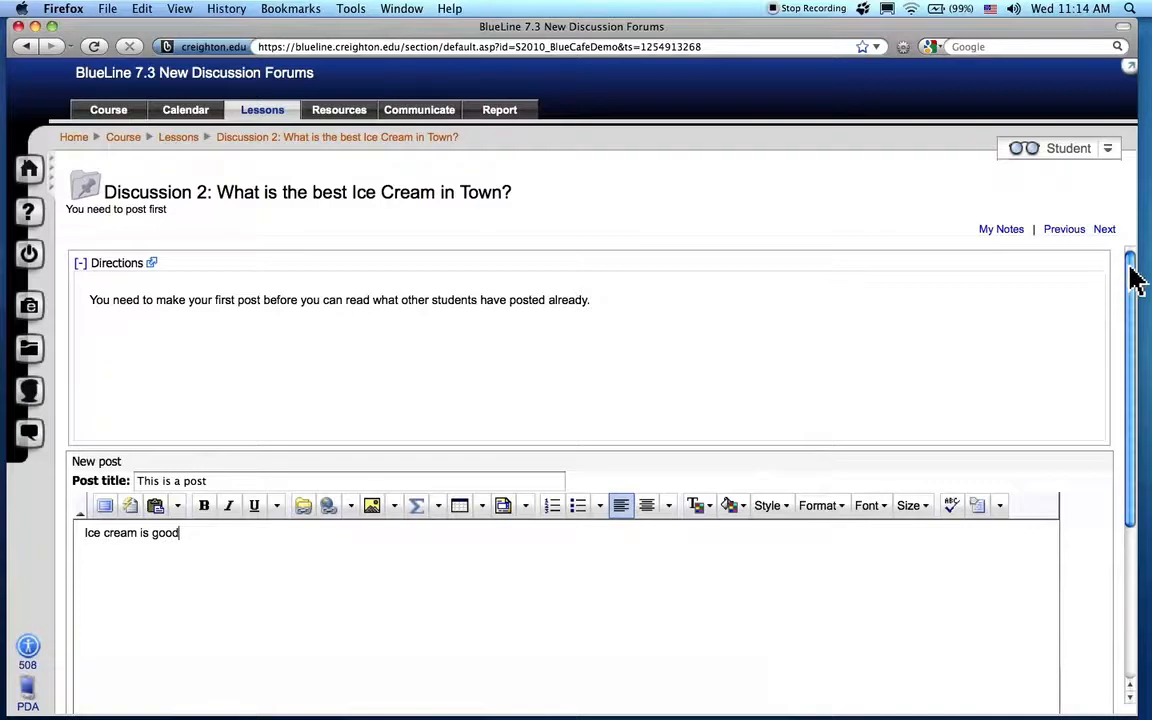
{"action": "left_click_drag", "start_coordinate": [1133, 275], "coordinate": [1138, 470]}
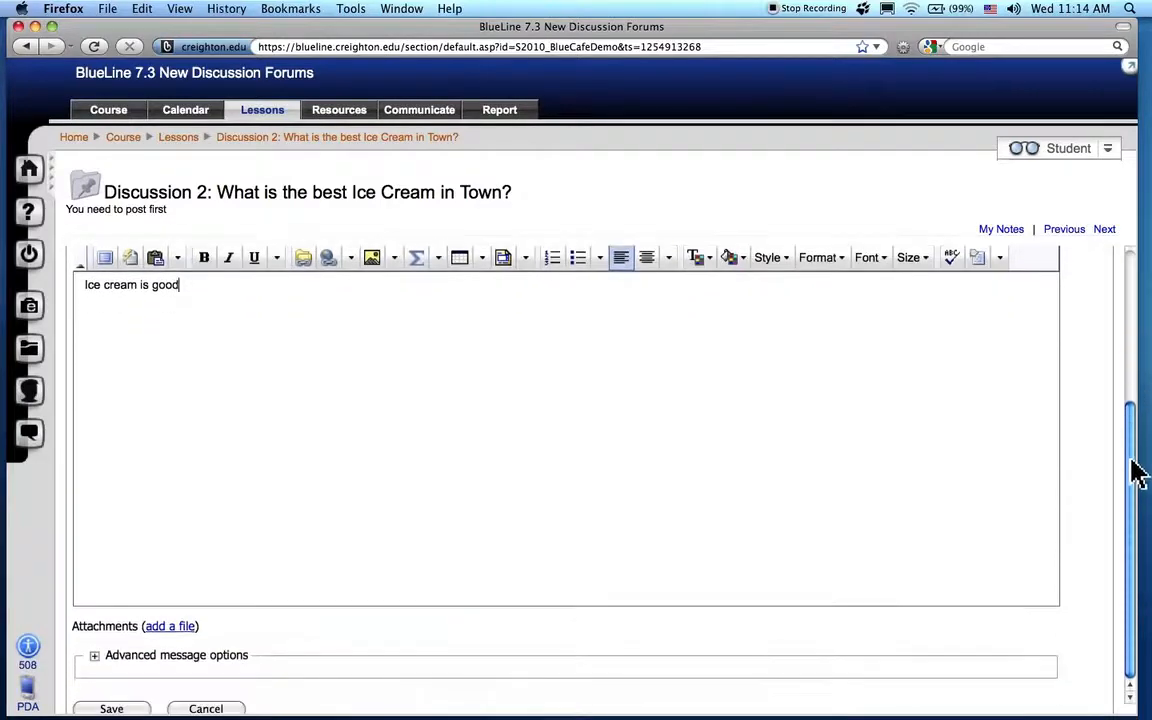
{"action": "left_click", "coordinate": [111, 709]}
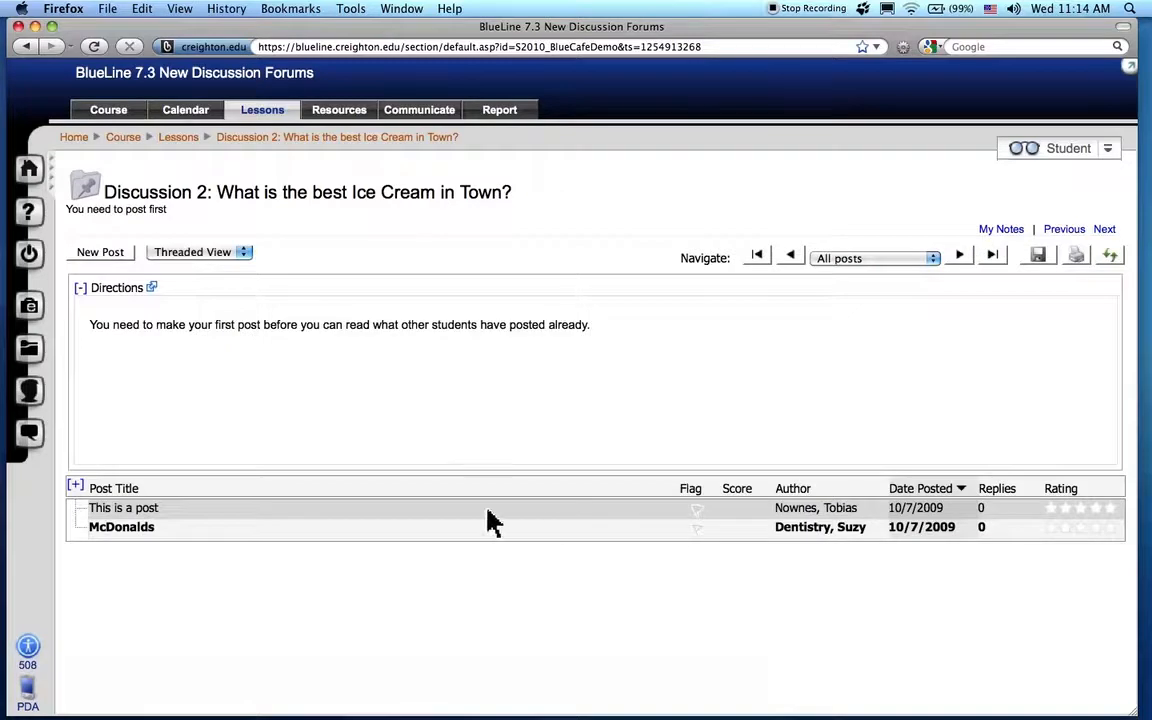
Read the "McDonalds" post in the ice cream discussion and return to the Lessons list.
{"action": "left_click", "coordinate": [130, 533]}
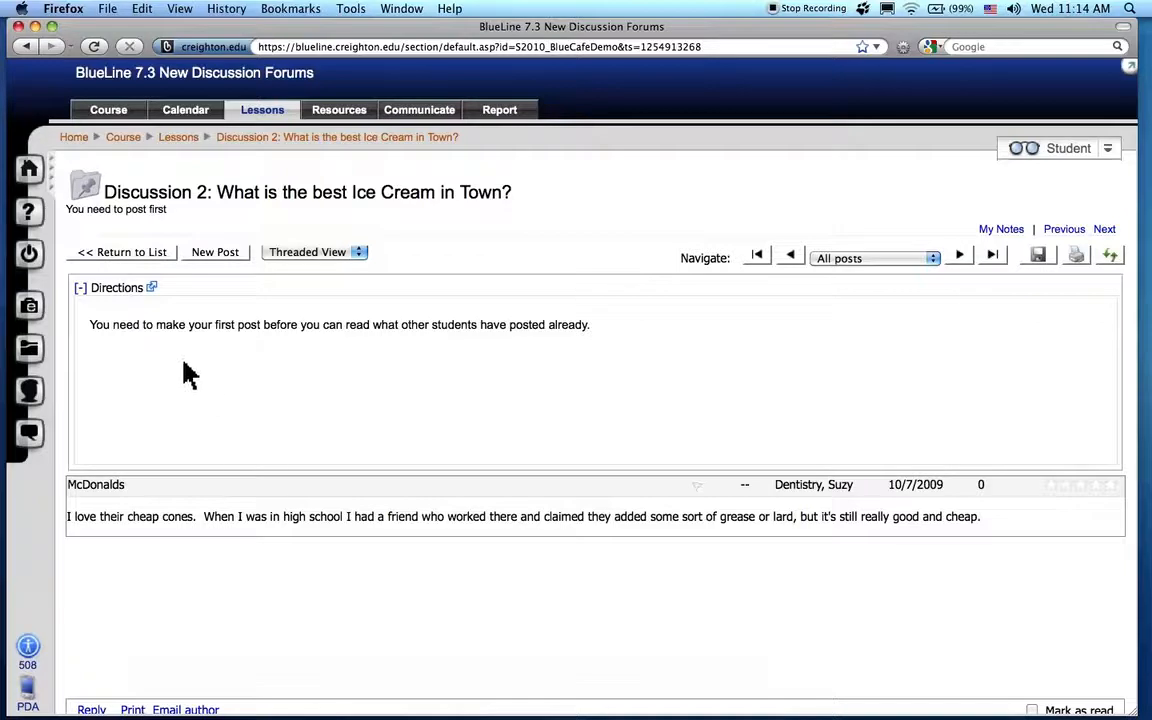
{"action": "left_click", "coordinate": [129, 253]}
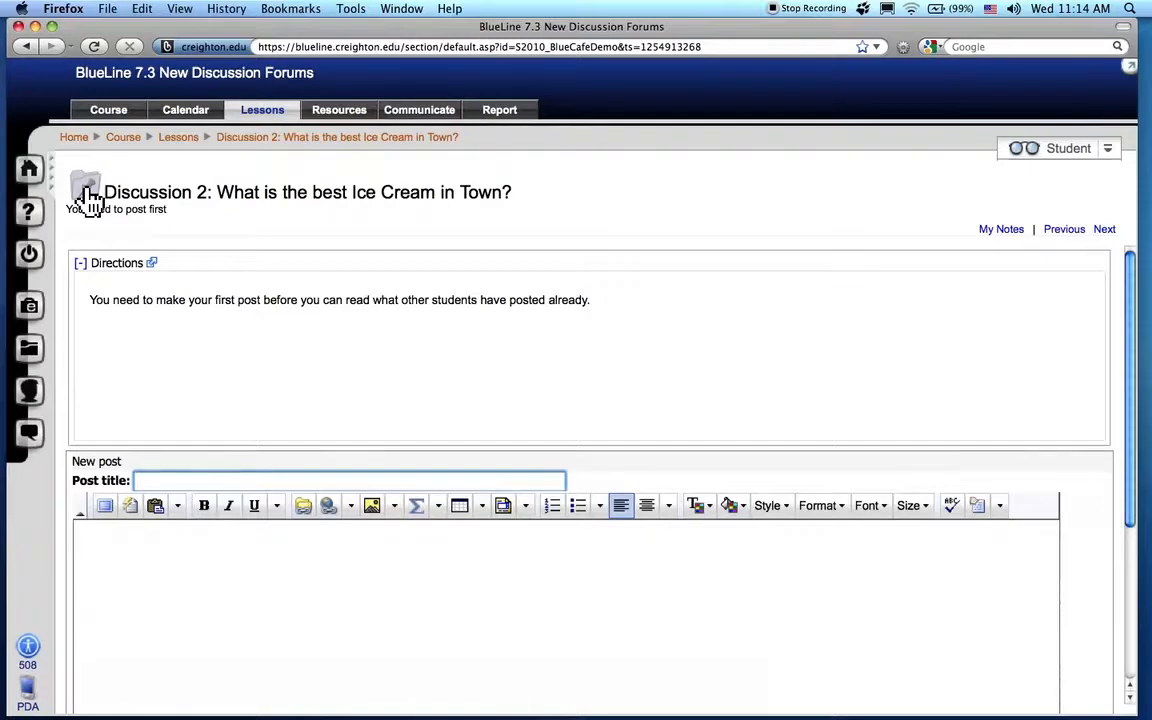
{"action": "left_click", "coordinate": [88, 195]}
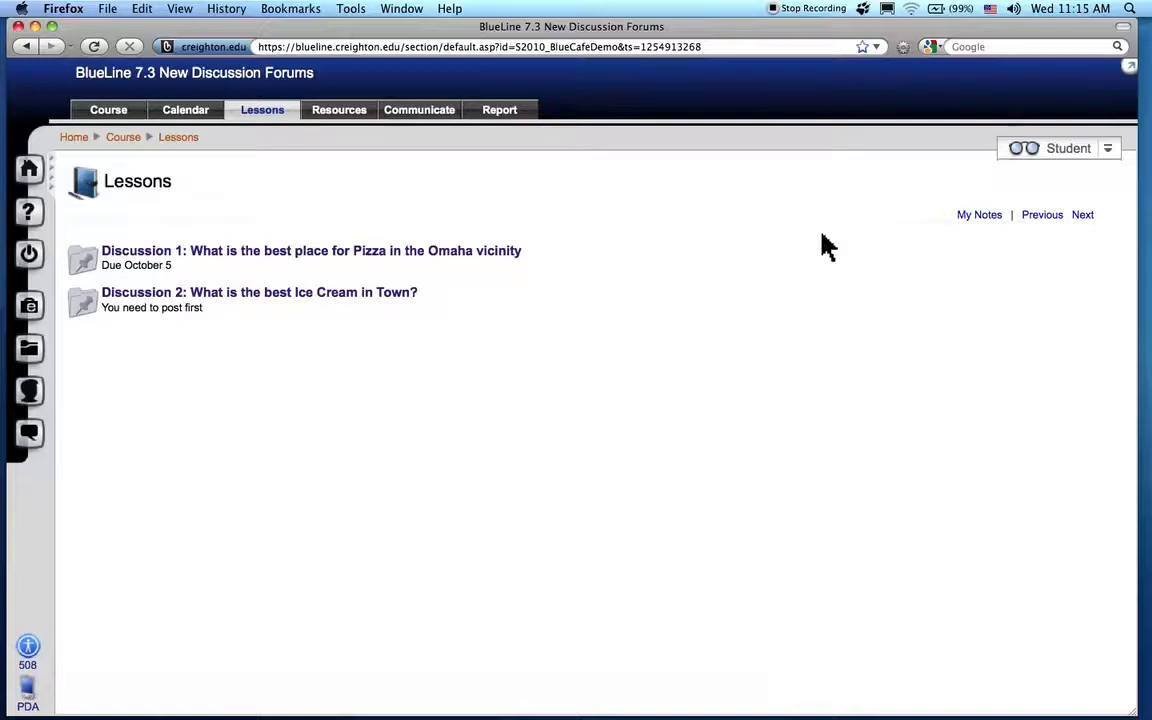
End the student preview and open the options for adding content to the course's Lessons.
{"action": "left_click", "coordinate": [1022, 150]}
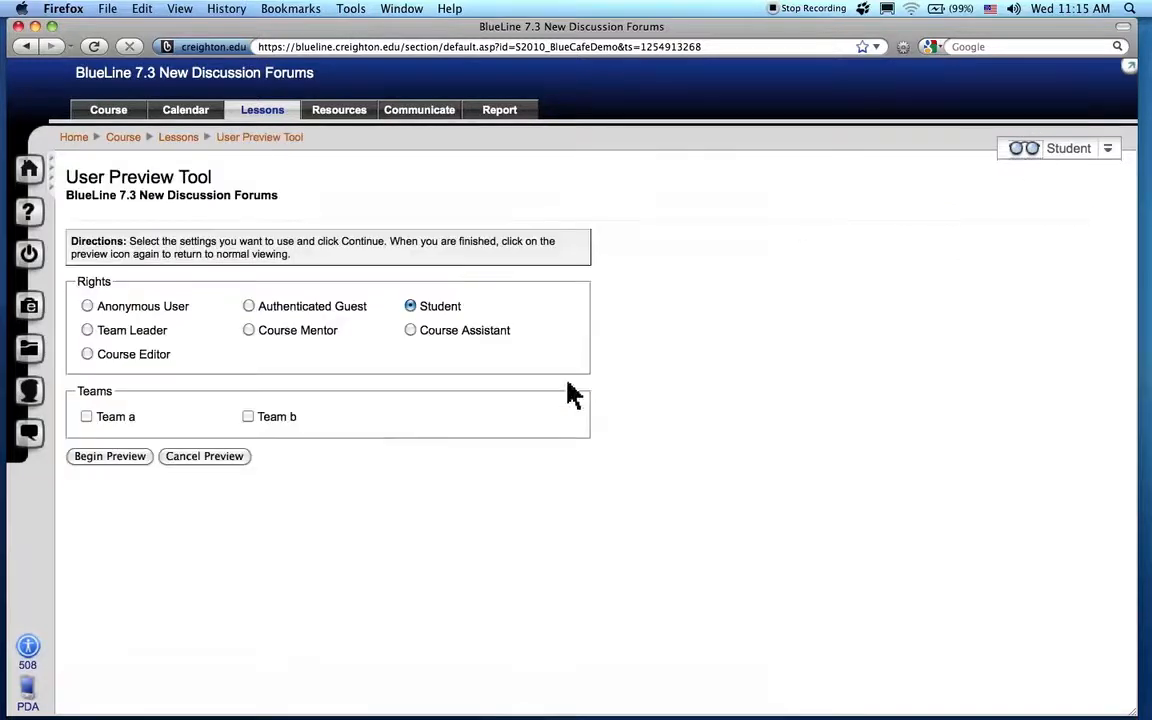
{"action": "left_click", "coordinate": [220, 460]}
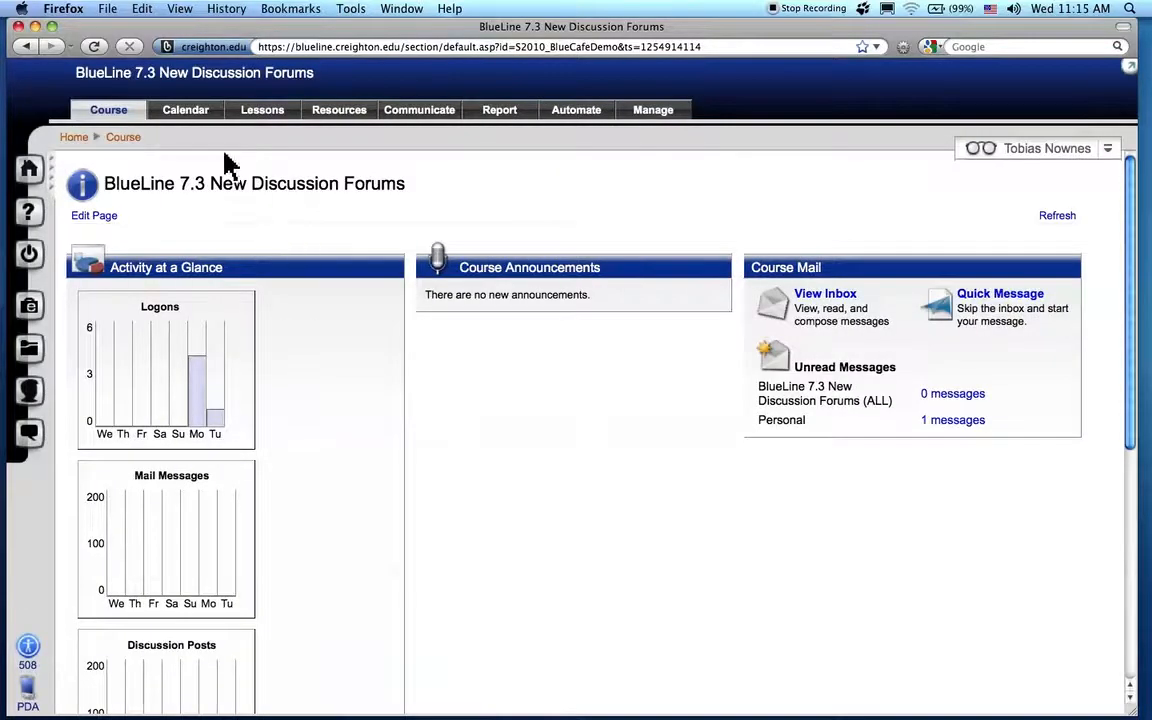
{"action": "left_click", "coordinate": [263, 115]}
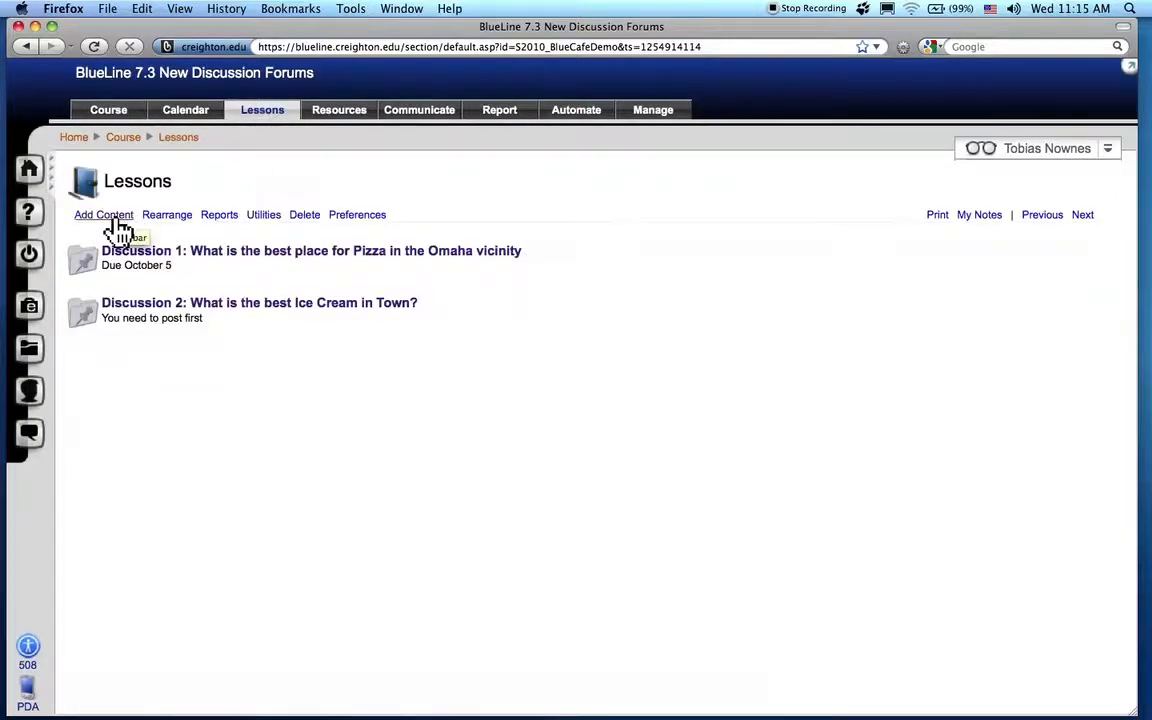
{"action": "left_click", "coordinate": [104, 215]}
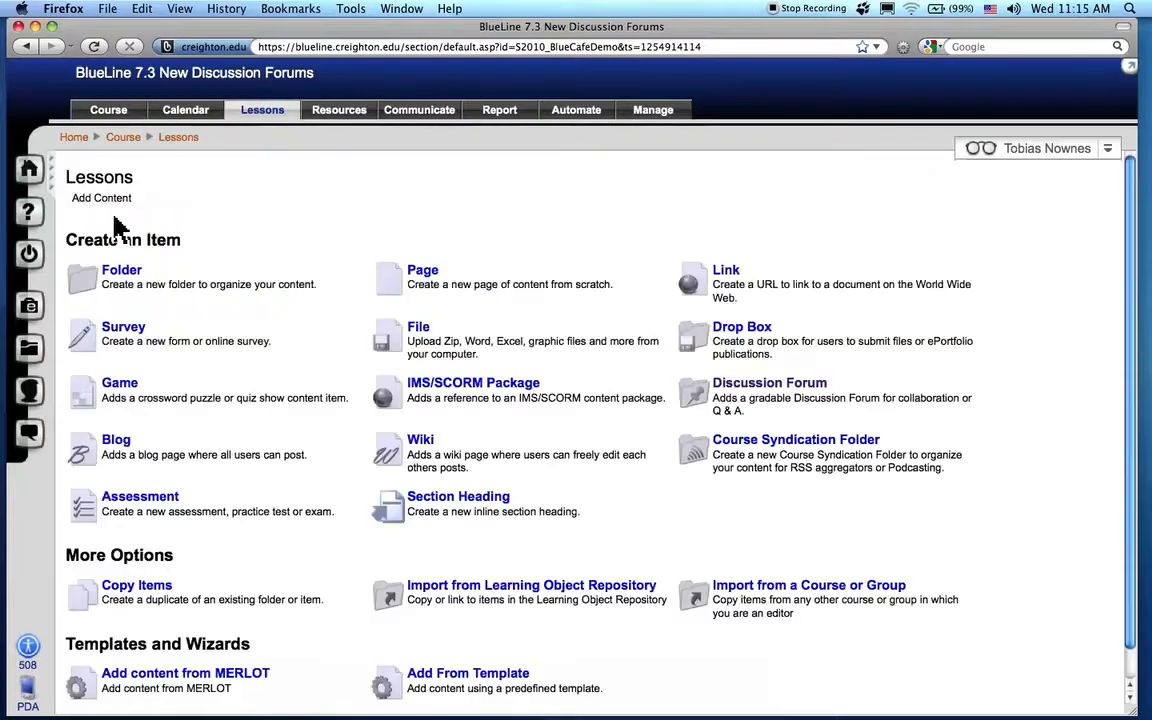
Create a discussion forum in Lessons and title it "Discussion 3: New Assignment".
{"action": "left_click", "coordinate": [806, 390]}
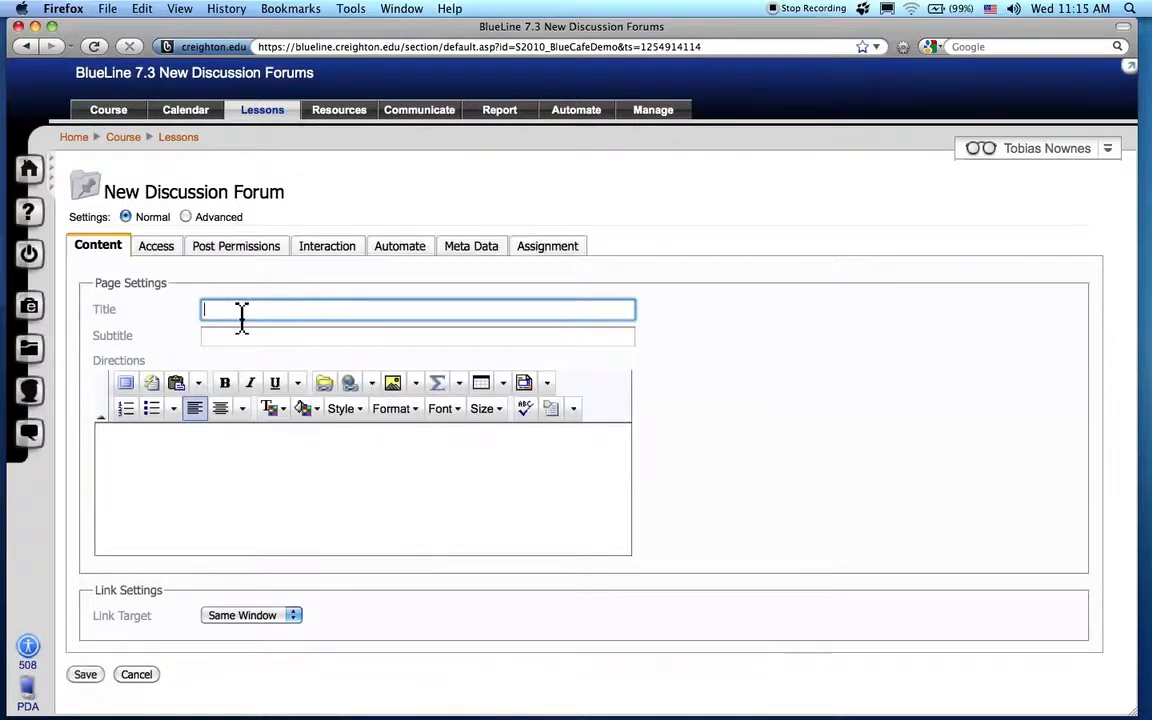
{"action": "type", "text": "Disc"}
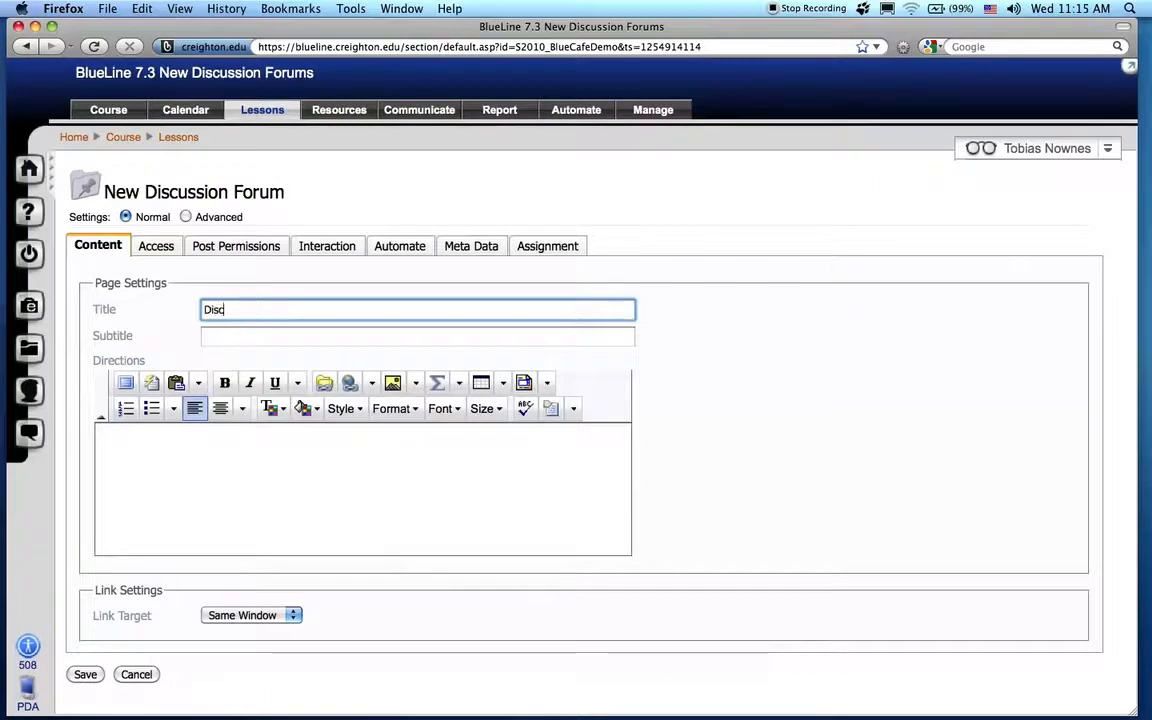
{"action": "type", "text": "ussion 3: "}
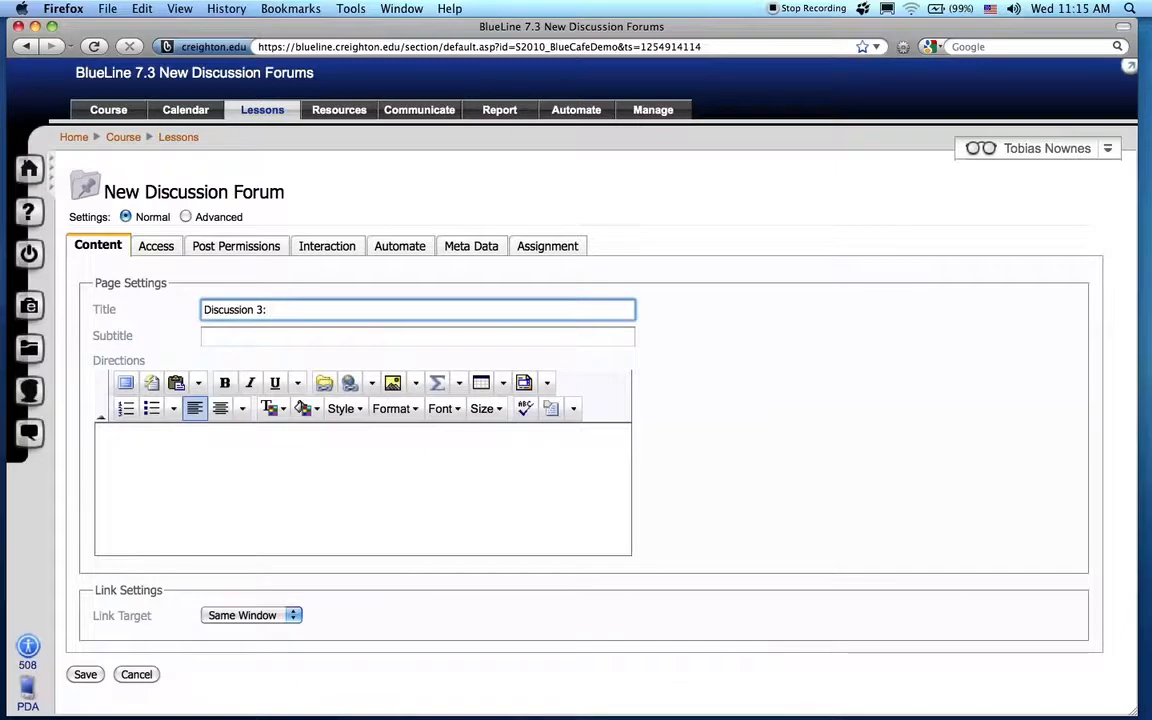
{"action": "type", "text": "New Assignment"}
Give the new forum the subtitle "Post your first comment by Thursday".
{"action": "left_click", "coordinate": [317, 339]}
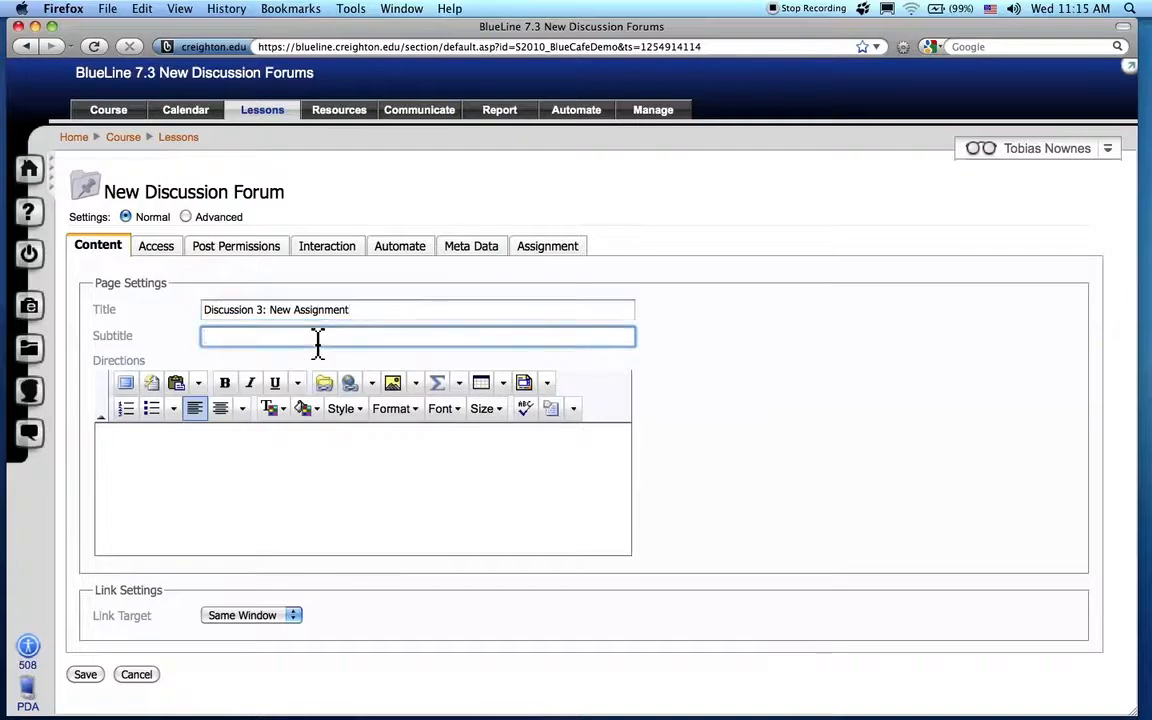
{"action": "type", "text": "Post your first comment by thursday"}
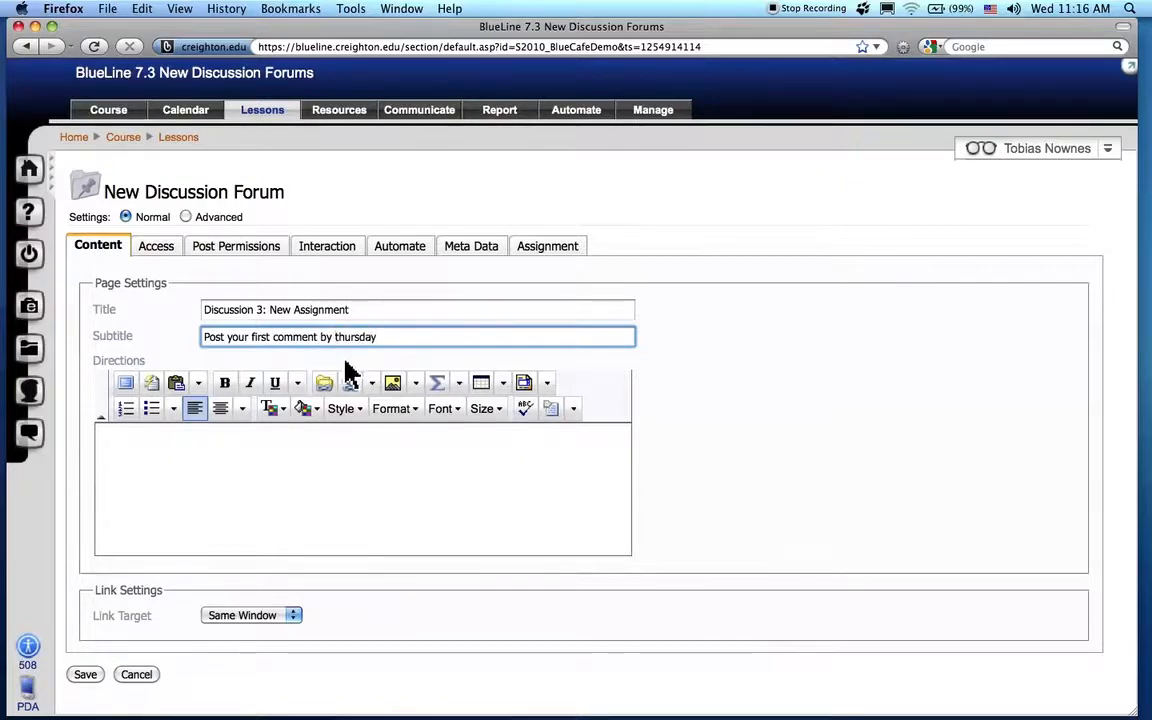
{"action": "key", "text": "BackSpace"}
{"action": "type", "text": "T"}
Write "This is where you directions for your students would go." as the forum's directions.
{"action": "left_click", "coordinate": [200, 440]}
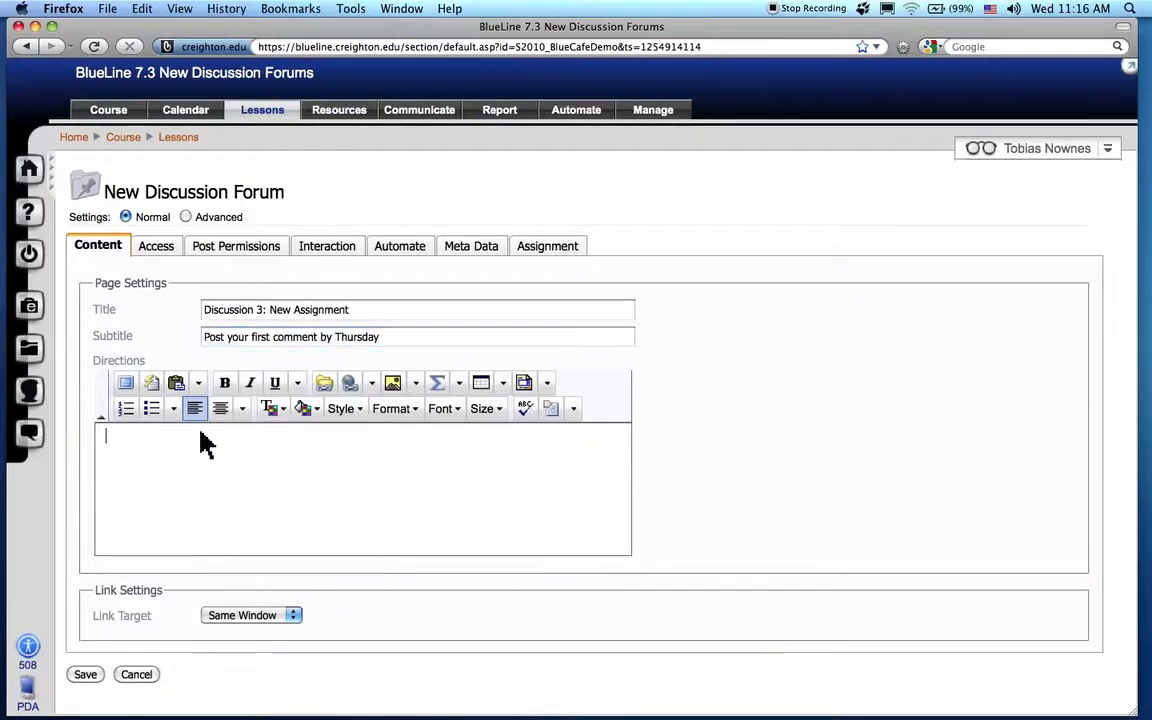
{"action": "type", "text": "This is where you "}
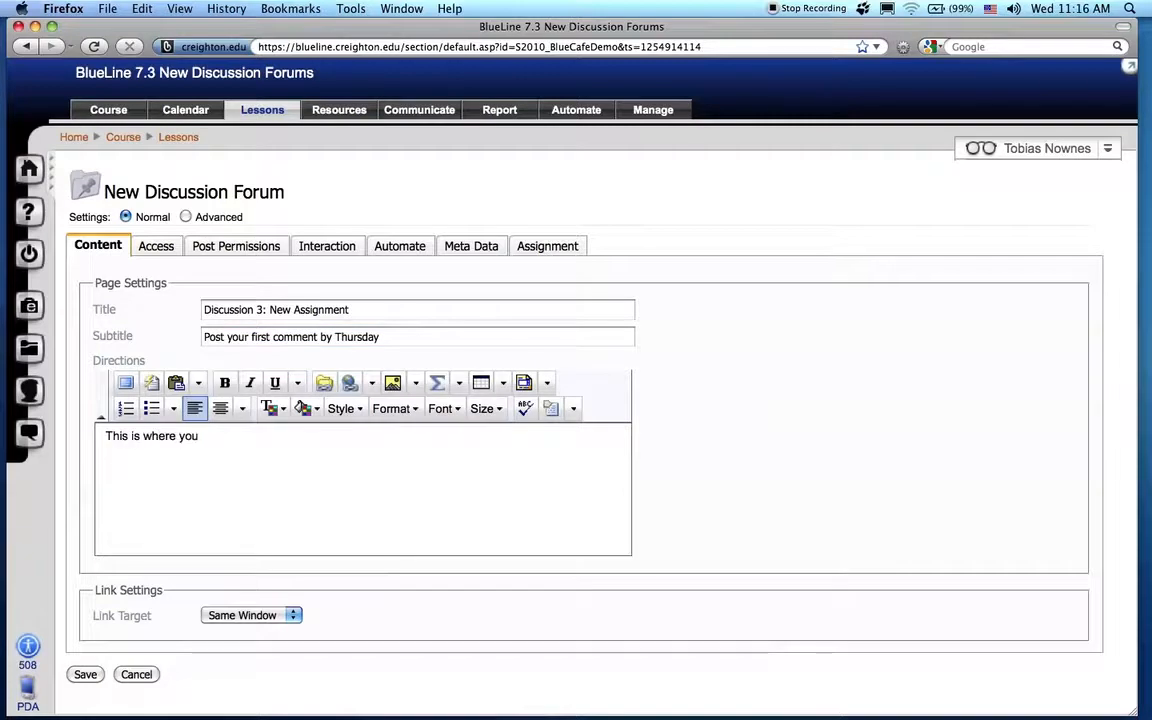
{"action": "type", "text": "directions for your students would "}
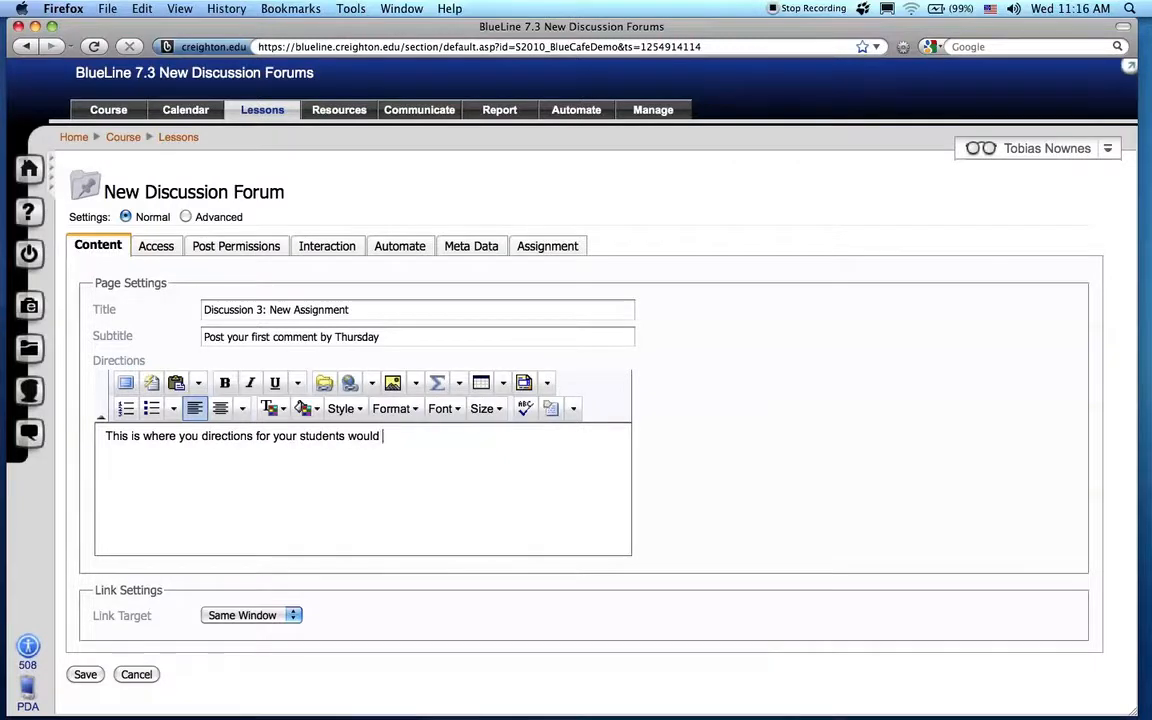
{"action": "type", "text": "go."}
Format the whole directions sentence in orange text at a larger font size.
{"action": "left_click_drag", "start_coordinate": [123, 463], "coordinate": [103, 440]}
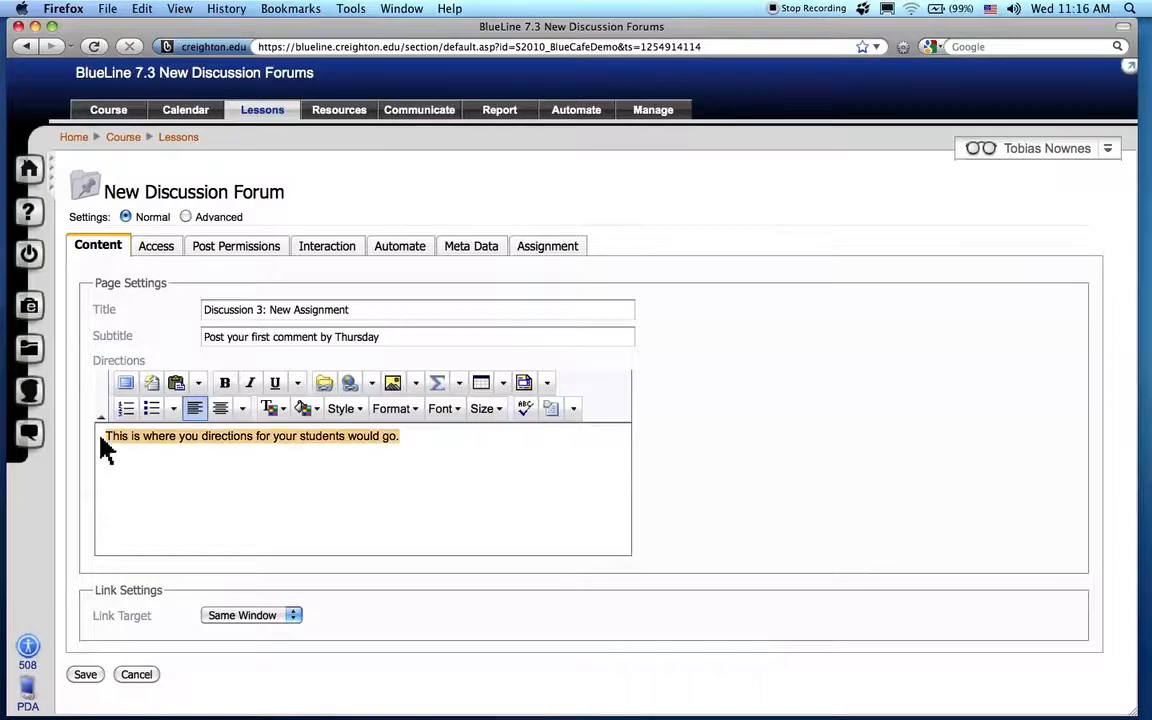
{"action": "left_click", "coordinate": [281, 408]}
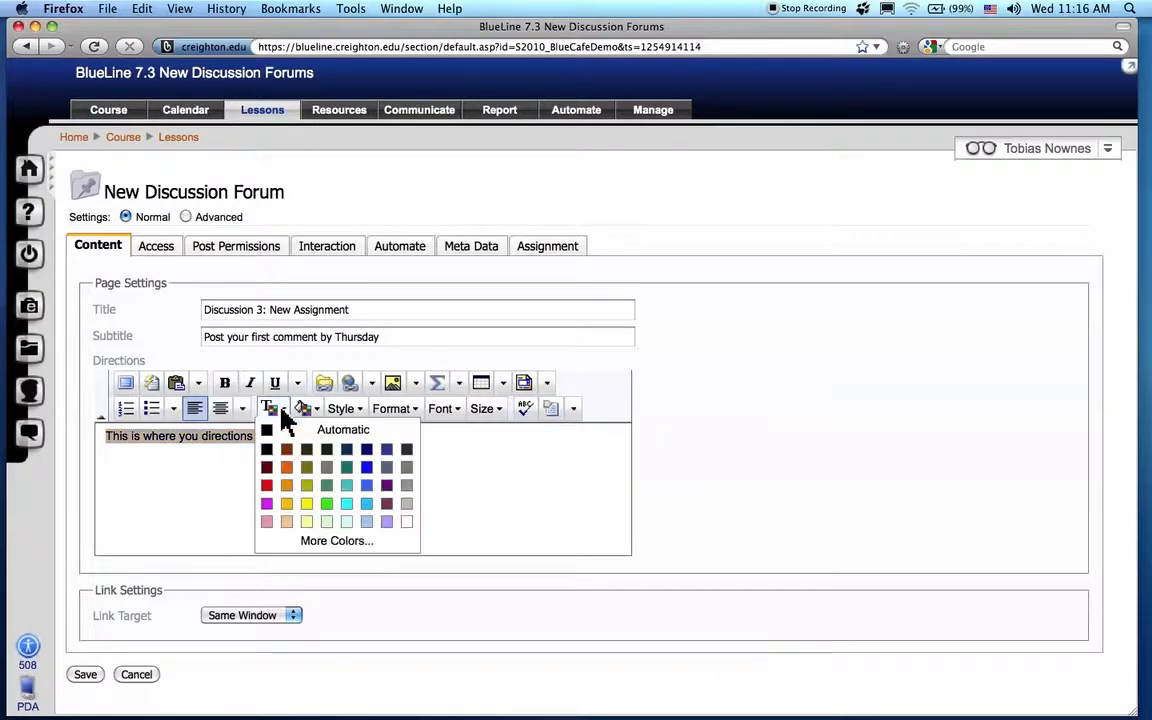
{"action": "left_click", "coordinate": [287, 468]}
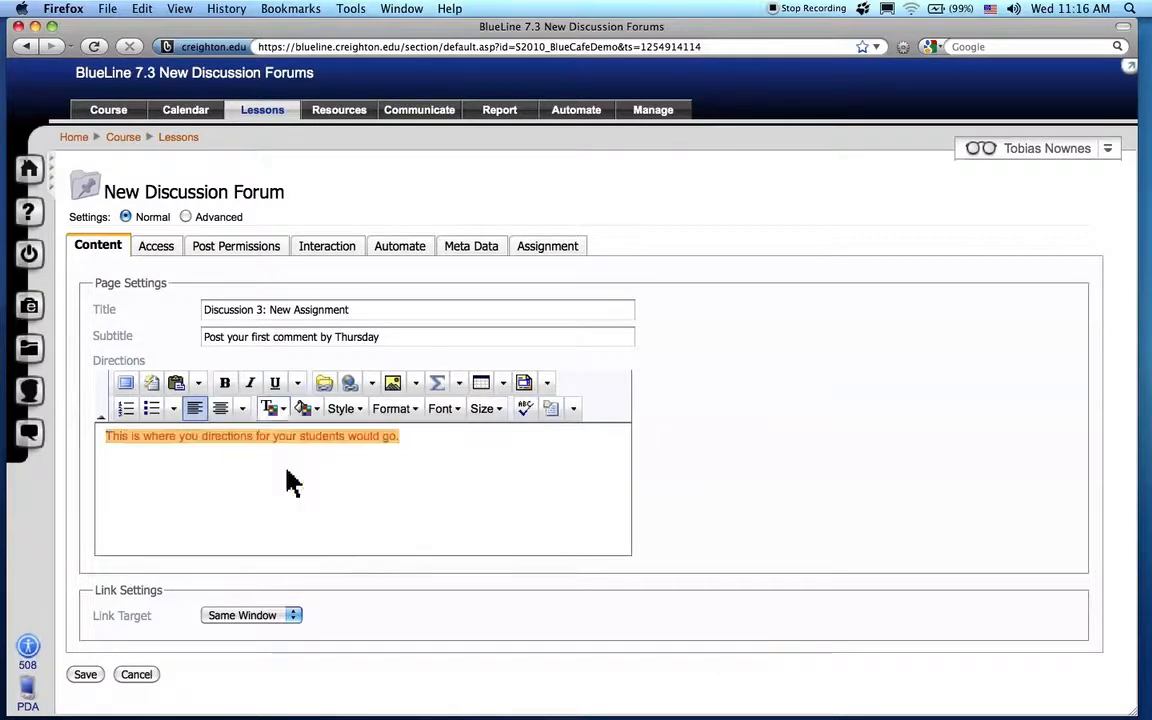
{"action": "left_click", "coordinate": [487, 411]}
{"action": "left_click", "coordinate": [516, 515]}
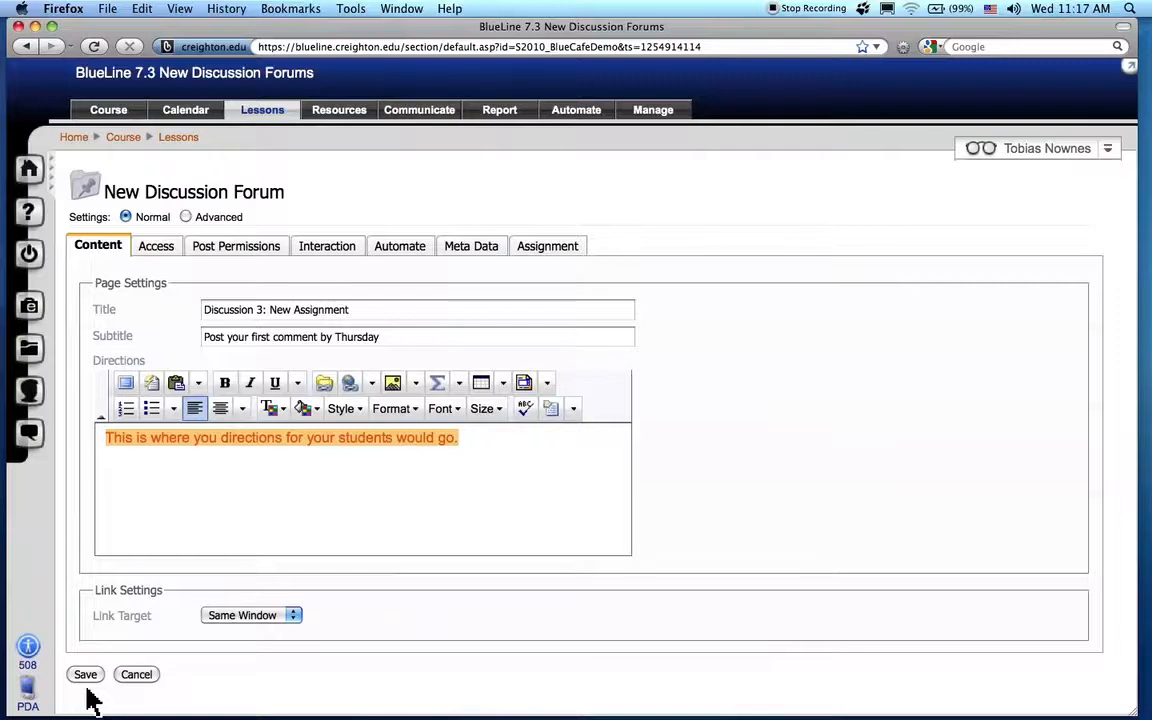
Set the forum's user tracking to Students Only in the access settings.
{"action": "left_click", "coordinate": [157, 252]}
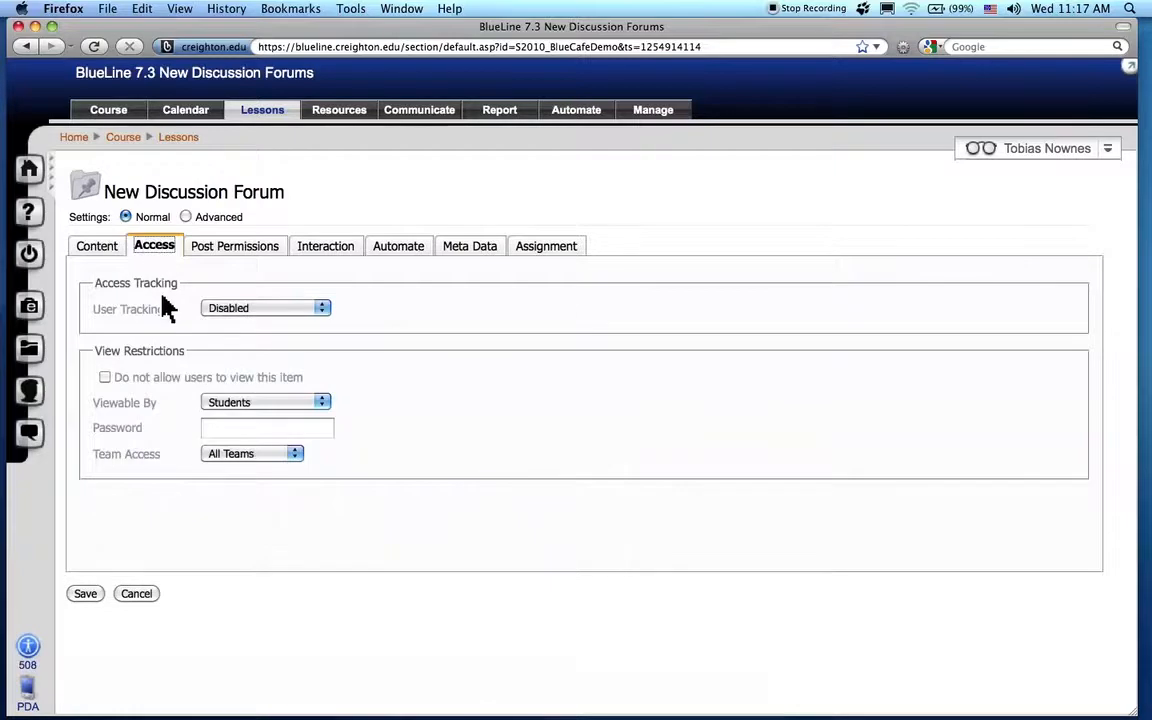
{"action": "left_click", "coordinate": [278, 312]}
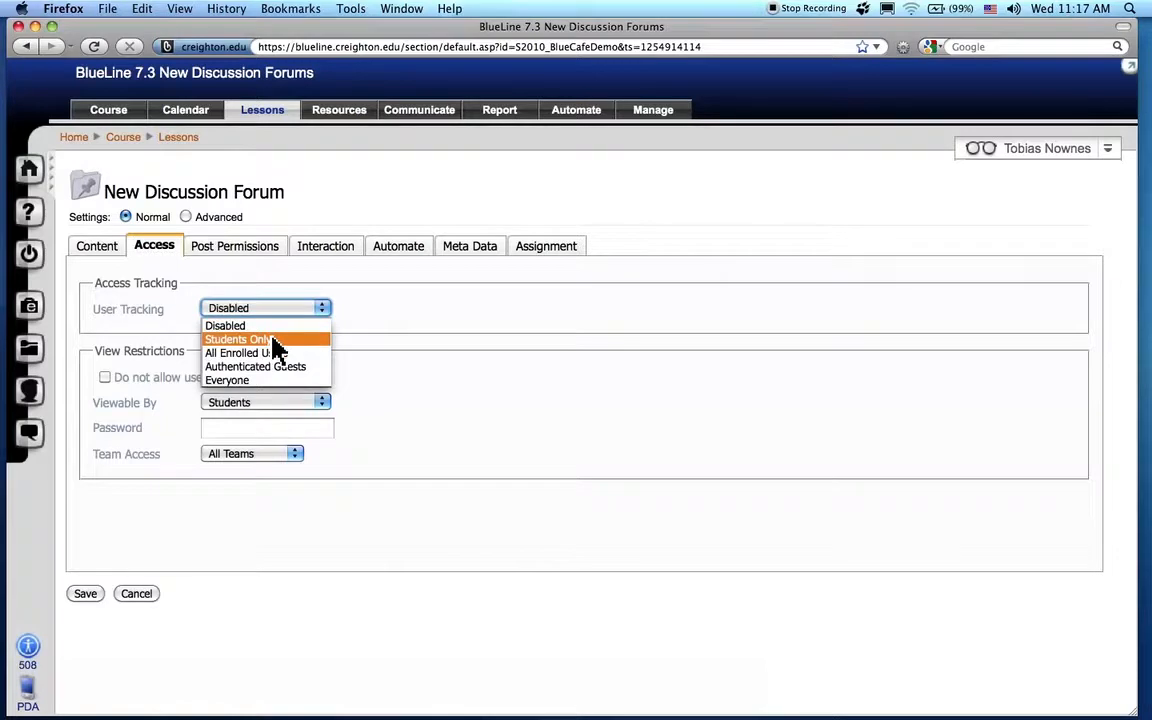
{"action": "left_click", "coordinate": [316, 340]}
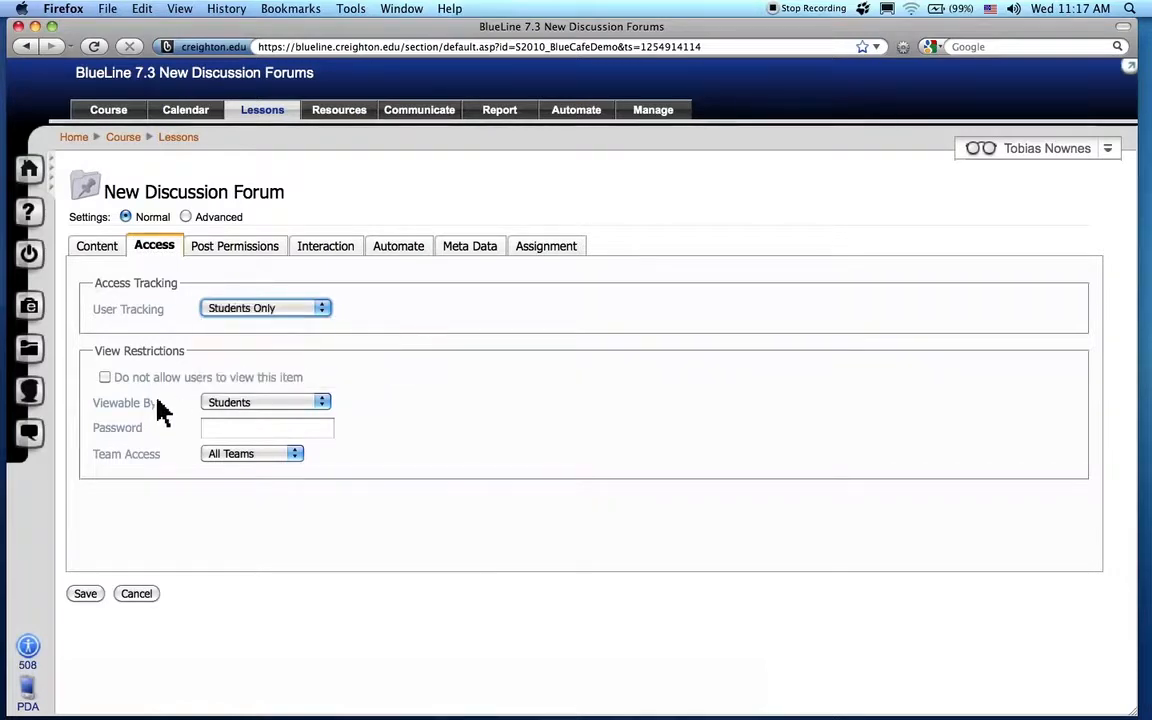
Try blocking users from viewing the forum, with the advanced access settings shown, and allow viewing again.
{"action": "left_click", "coordinate": [104, 380]}
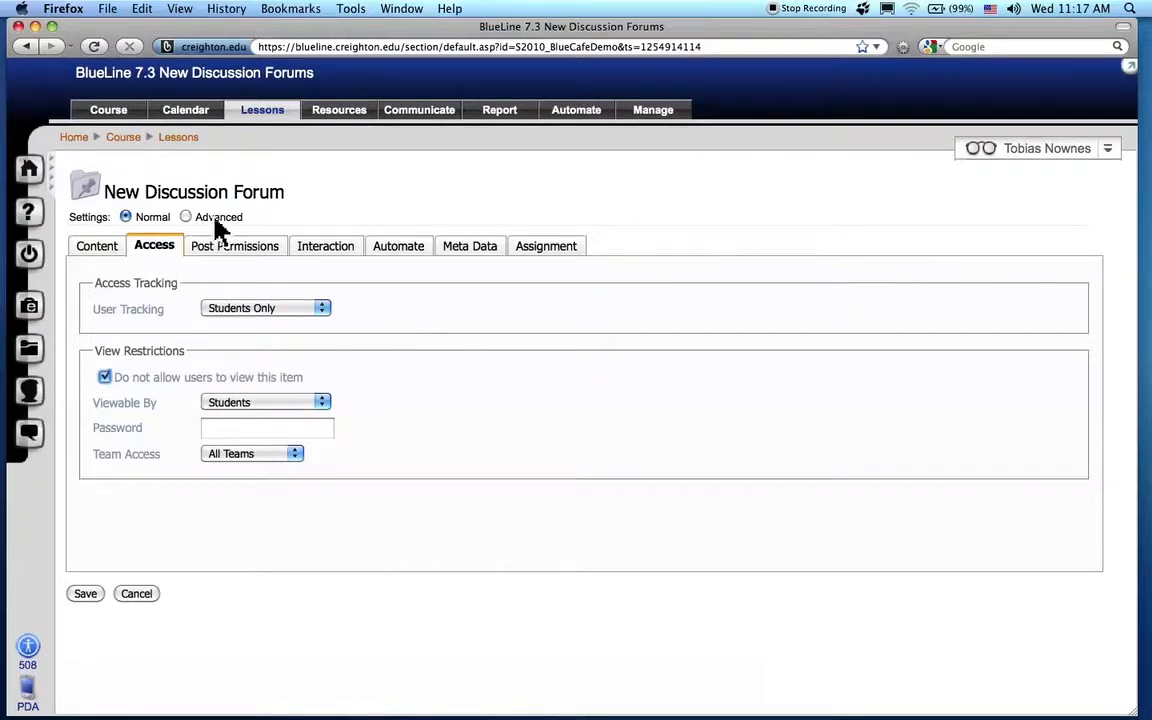
{"action": "left_click", "coordinate": [185, 217]}
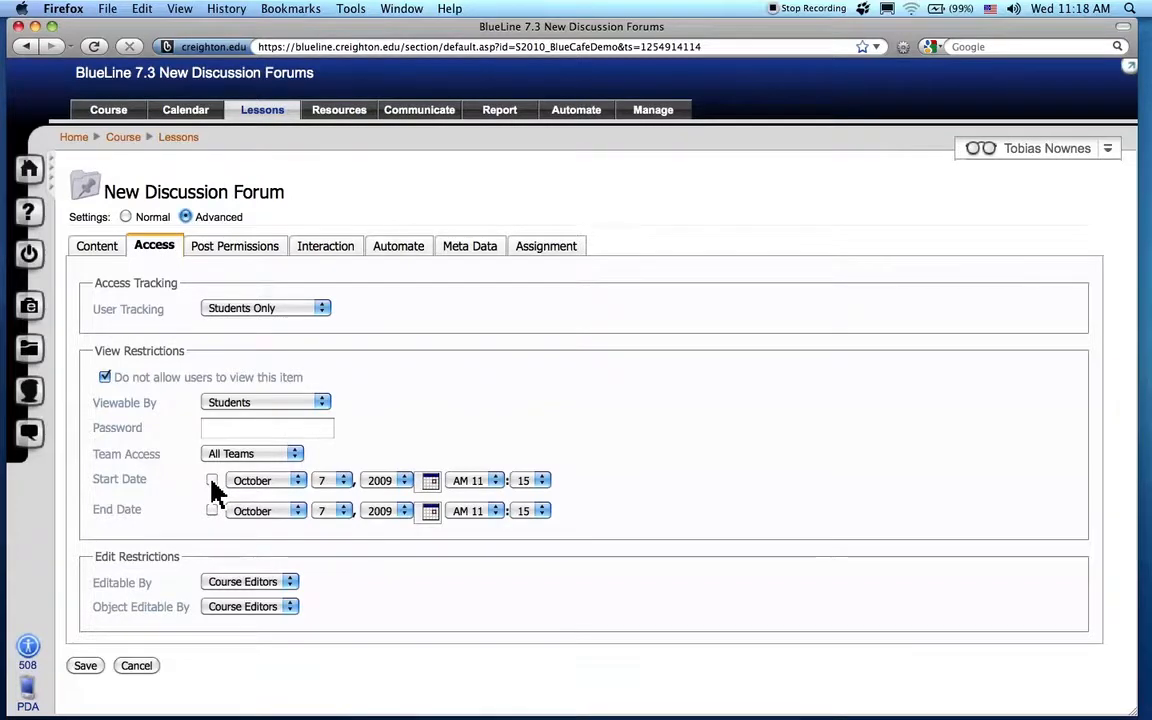
{"action": "left_click", "coordinate": [104, 377]}
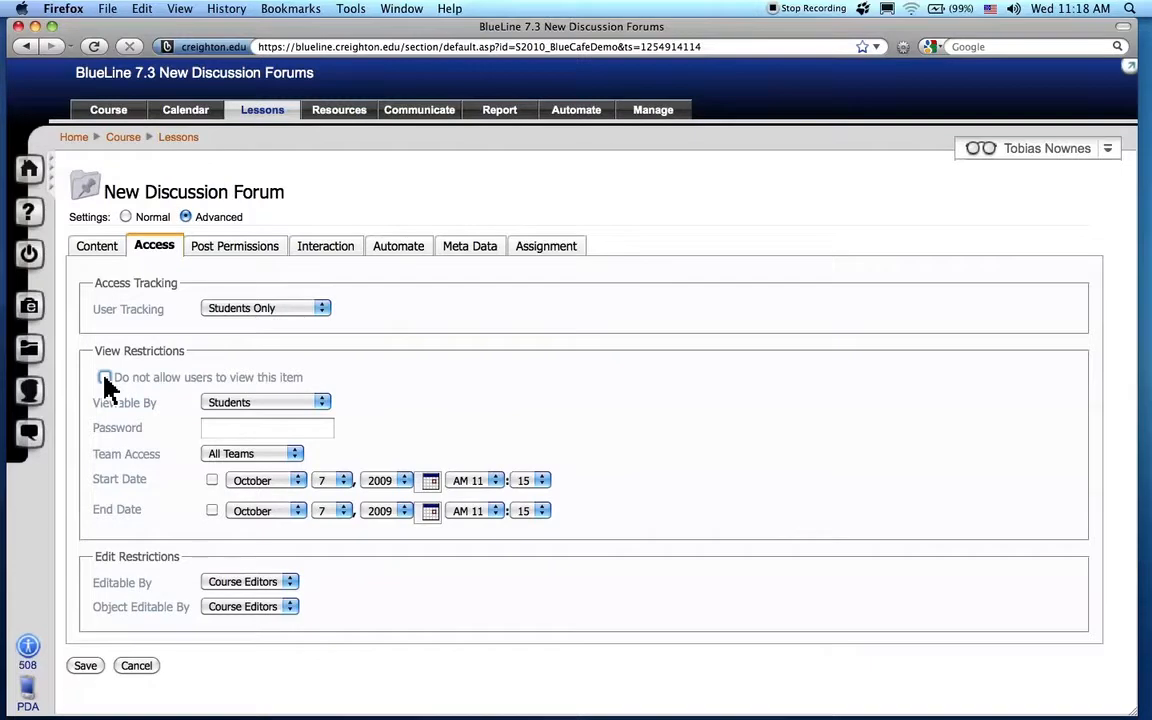
Restrict the forum's viewing period with a start date of October 8, 2009 and an end date of October 10, 2009.
{"action": "left_click", "coordinate": [211, 481]}
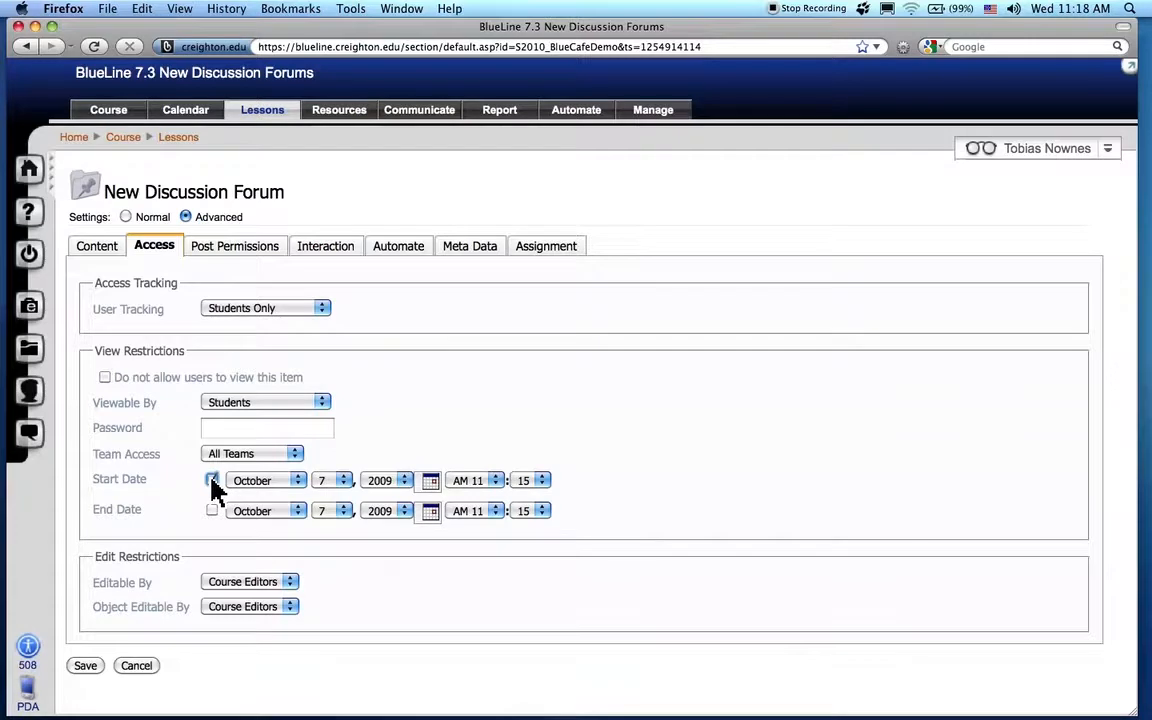
{"action": "left_click", "coordinate": [429, 482]}
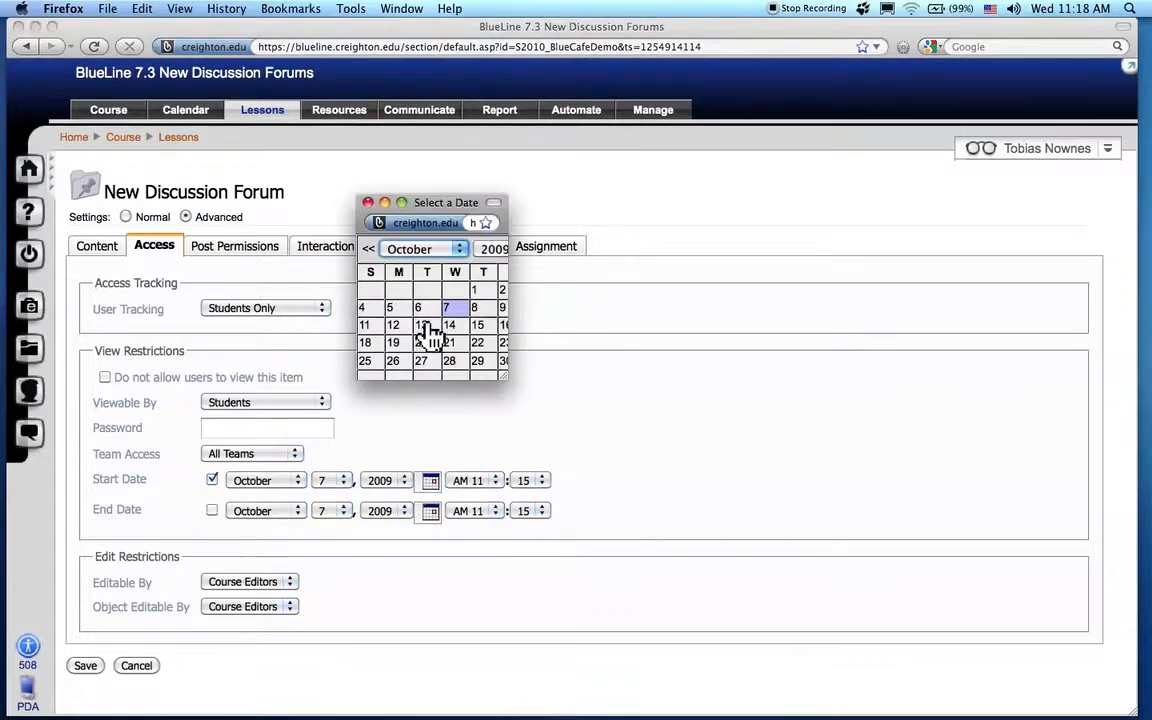
{"action": "left_click", "coordinate": [478, 310]}
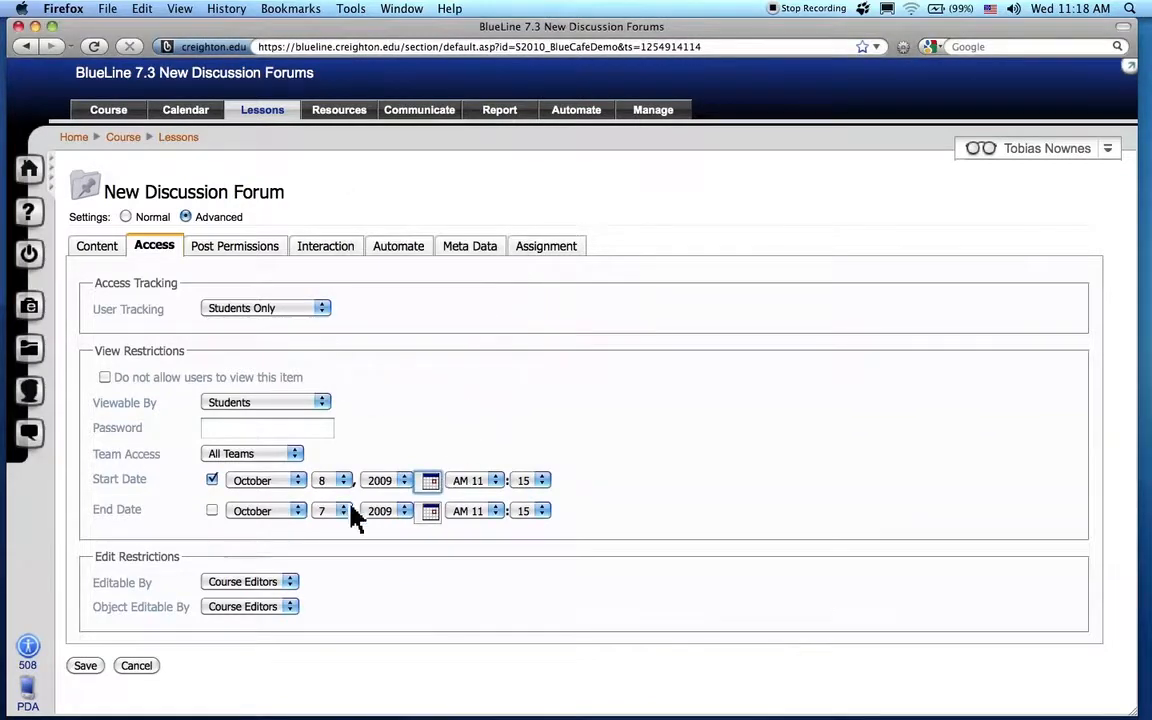
{"action": "left_click", "coordinate": [212, 512]}
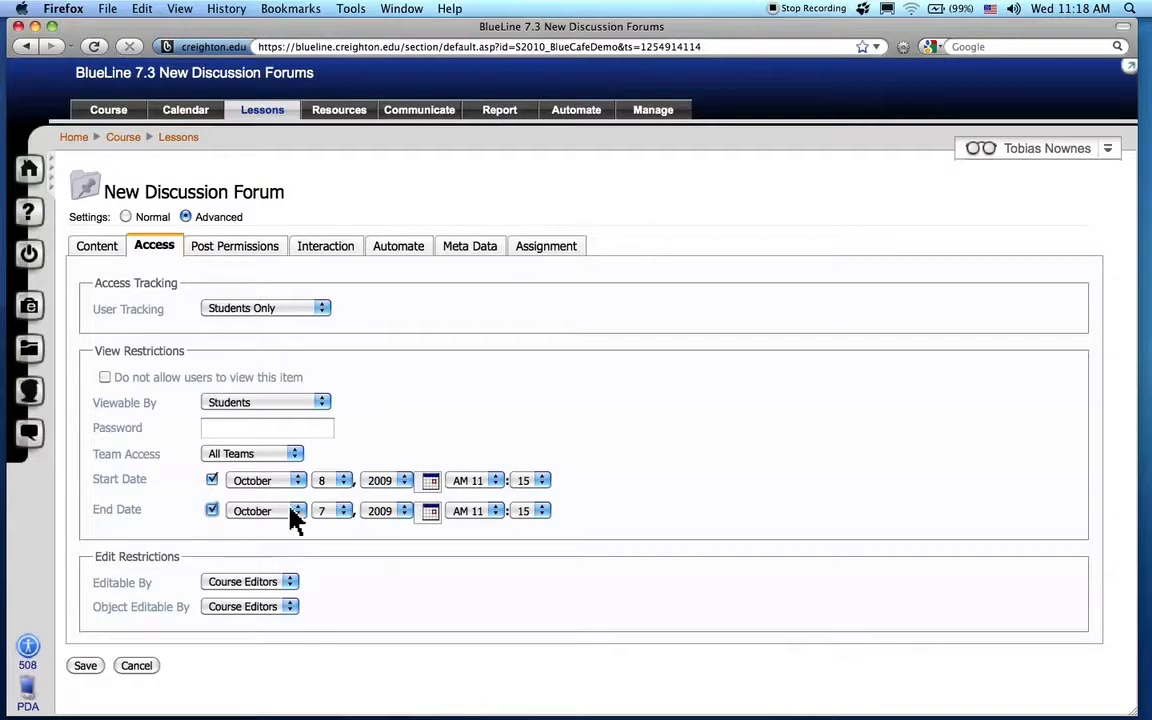
{"action": "left_click", "coordinate": [328, 512]}
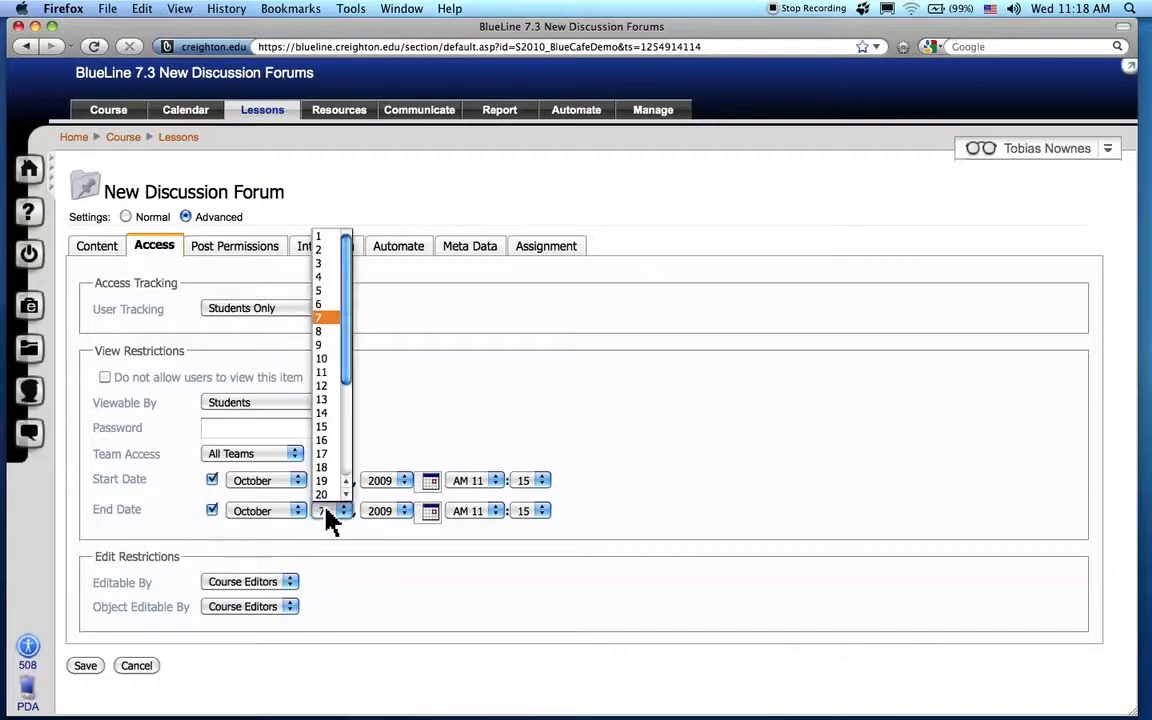
{"action": "left_click", "coordinate": [324, 360]}
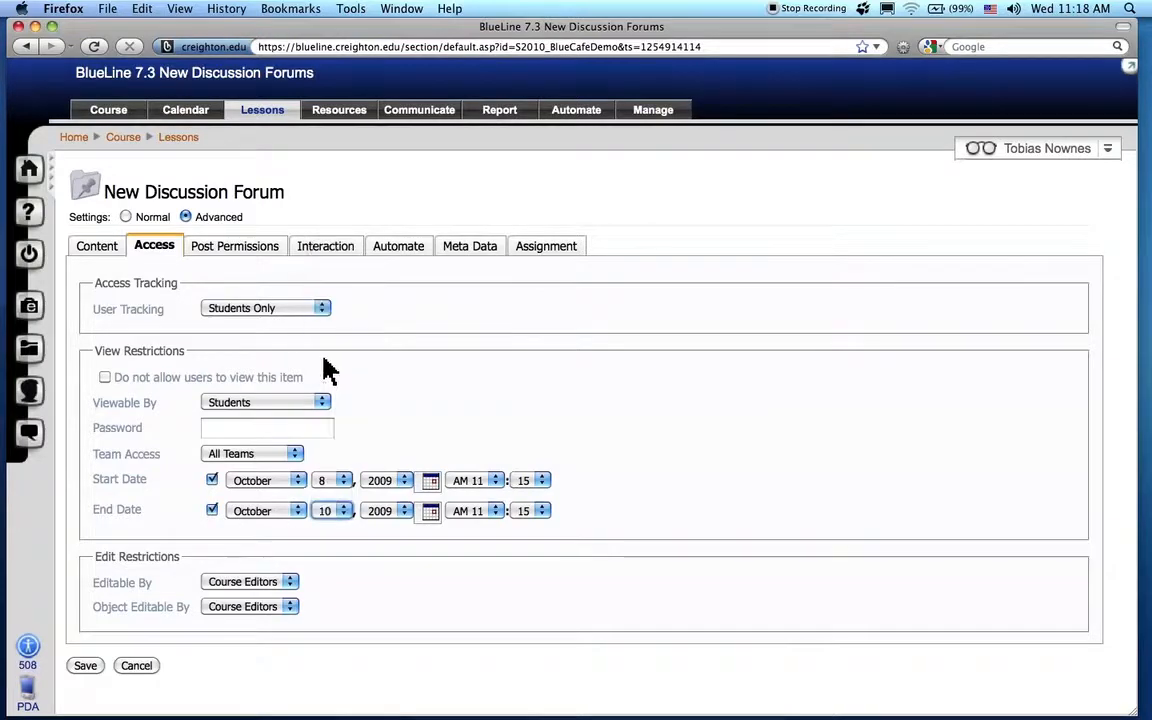
Disable the start and end date restrictions and return to the normal settings.
{"action": "left_click", "coordinate": [212, 482]}
{"action": "left_click", "coordinate": [212, 512]}
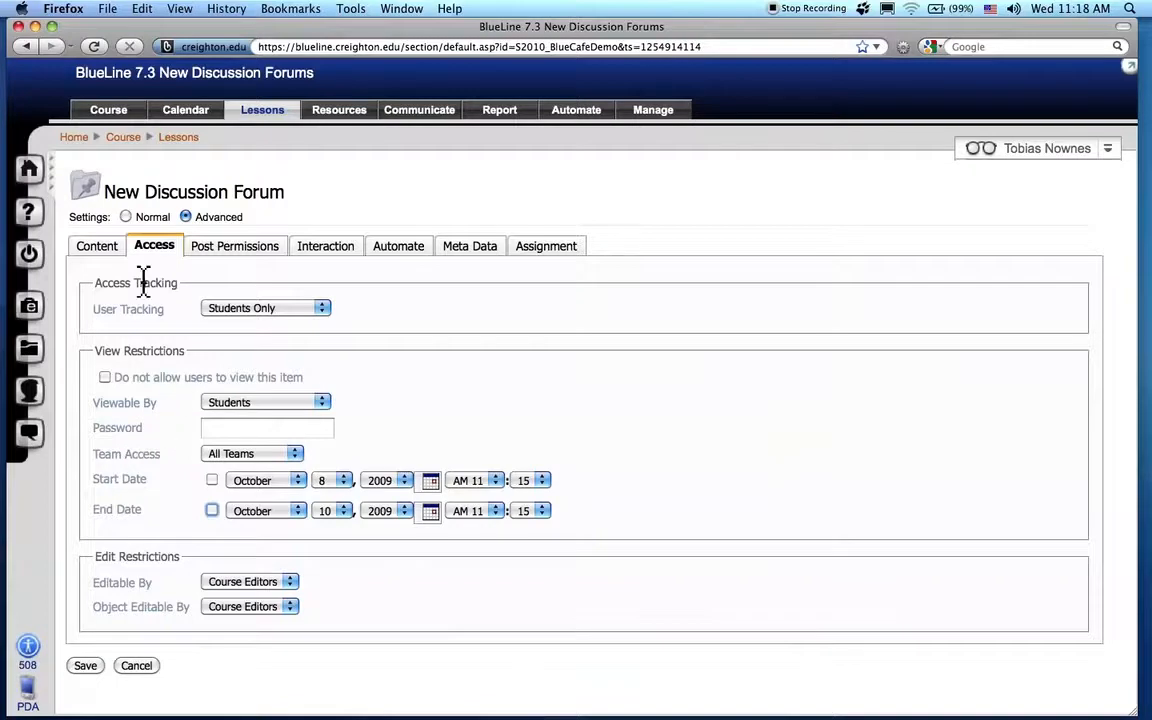
{"action": "left_click", "coordinate": [127, 218]}
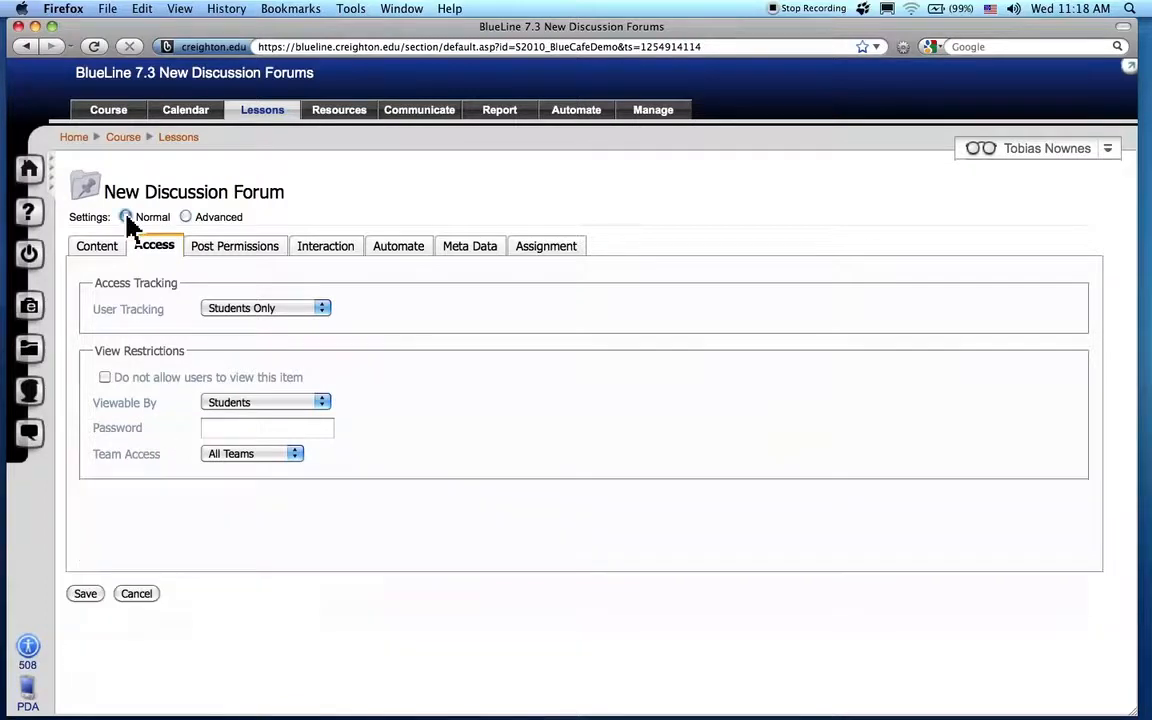
Try post permissions that allow new posts only for Team a and replies only for Team b, and restore both default permissions.
{"action": "left_click", "coordinate": [244, 260]}
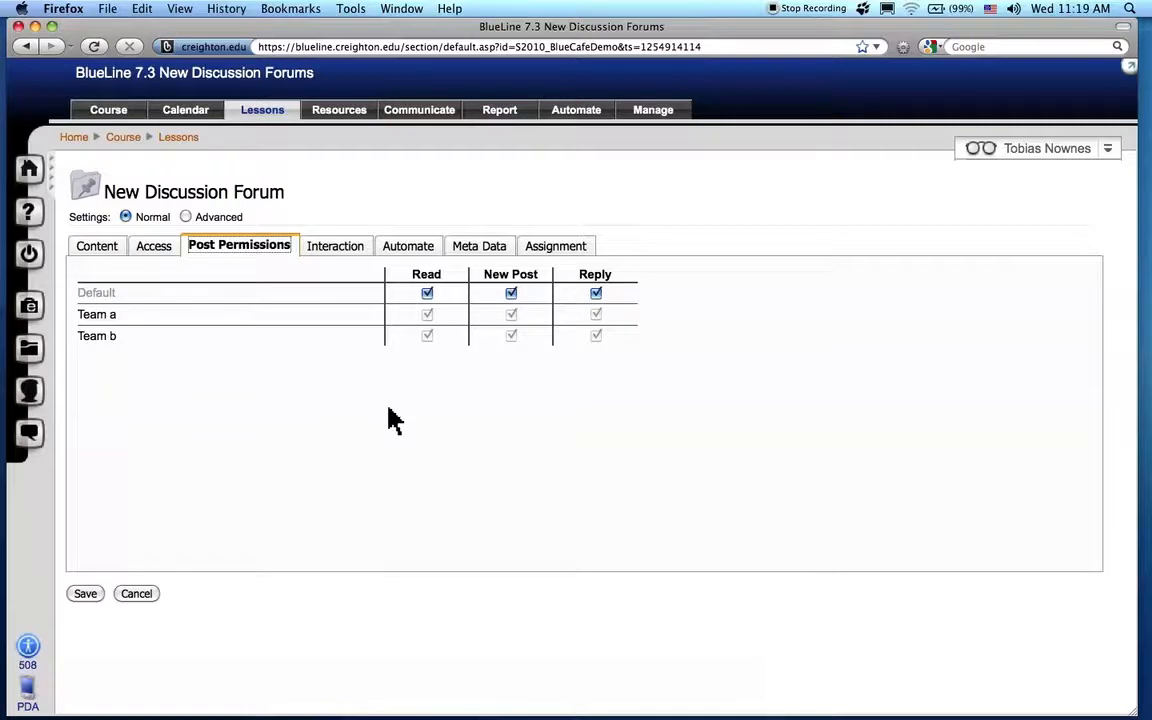
{"action": "left_click", "coordinate": [596, 294]}
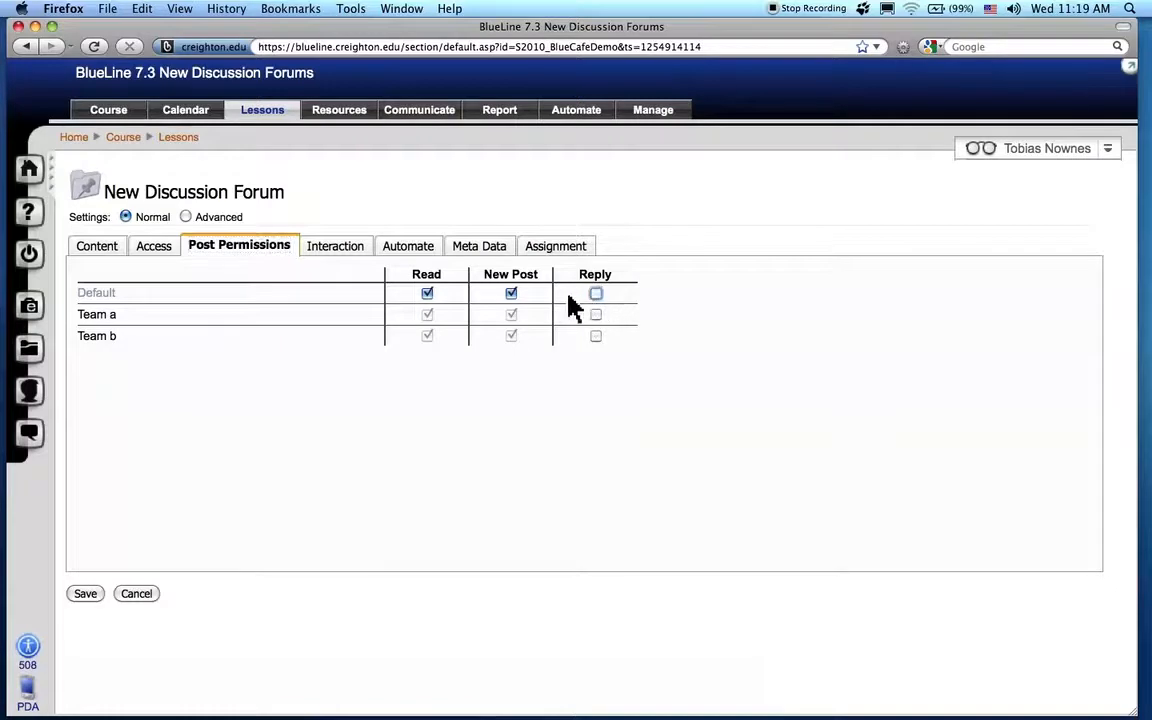
{"action": "left_click", "coordinate": [511, 294]}
{"action": "left_click", "coordinate": [510, 316]}
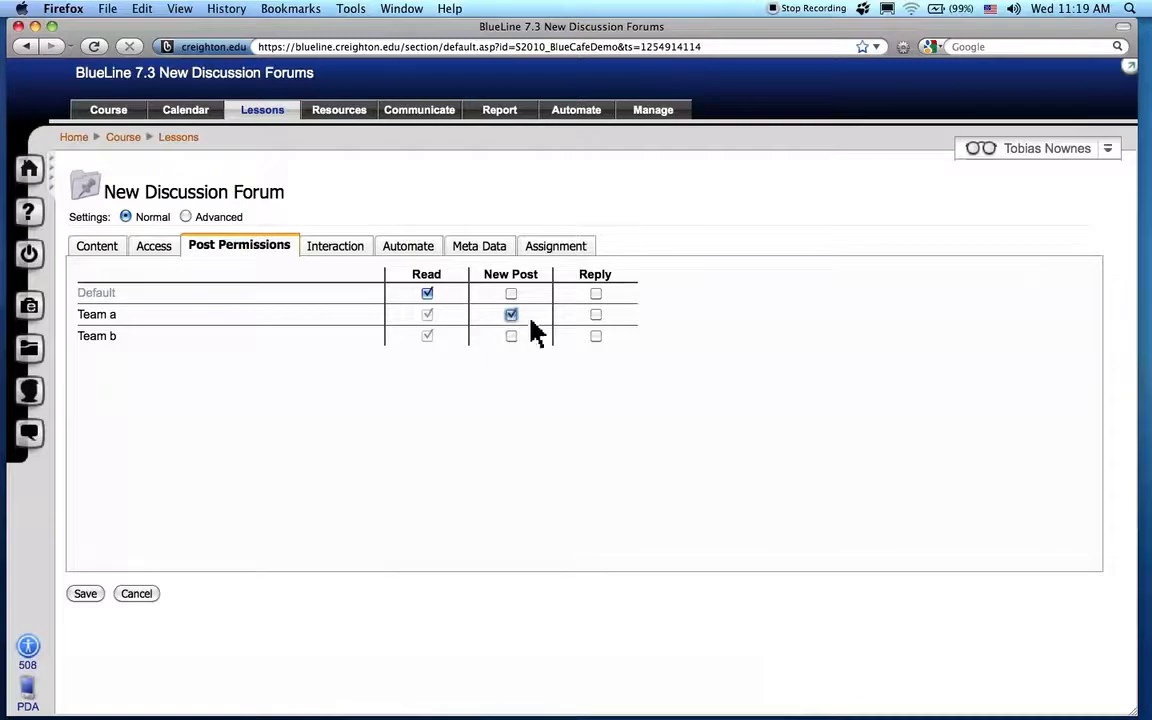
{"action": "left_click", "coordinate": [596, 337]}
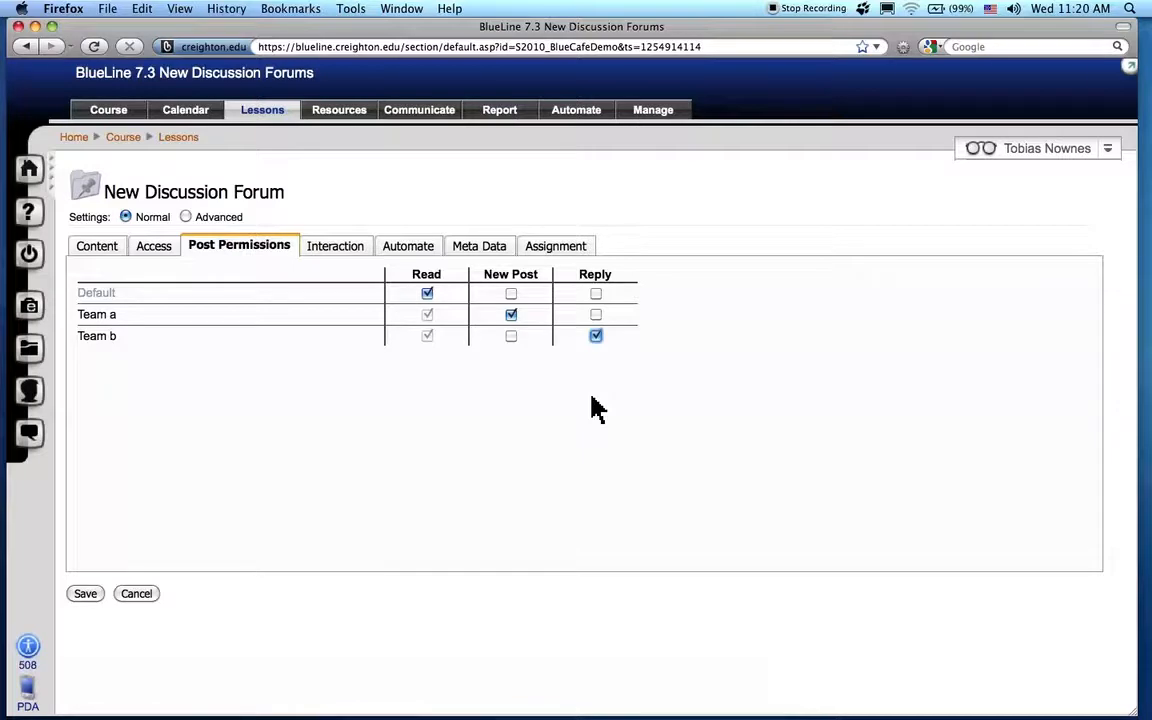
{"action": "left_click", "coordinate": [596, 294]}
{"action": "left_click", "coordinate": [511, 294]}
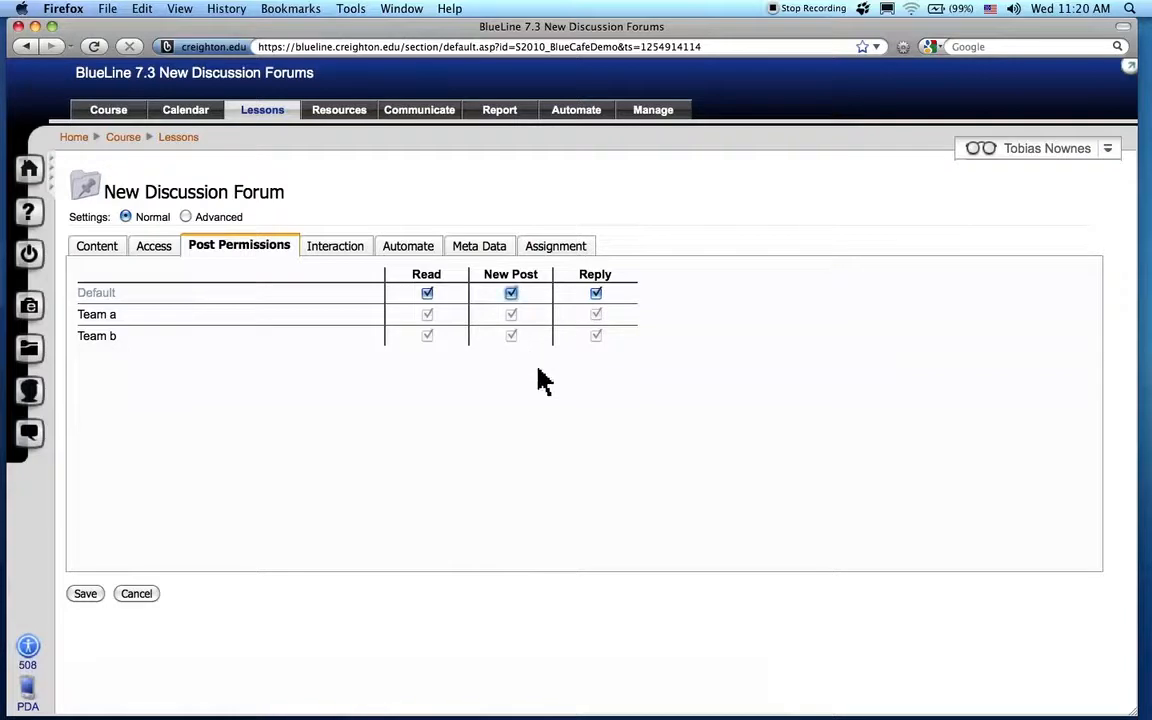
Set the forum's interaction mode to Post First.
{"action": "left_click", "coordinate": [340, 258]}
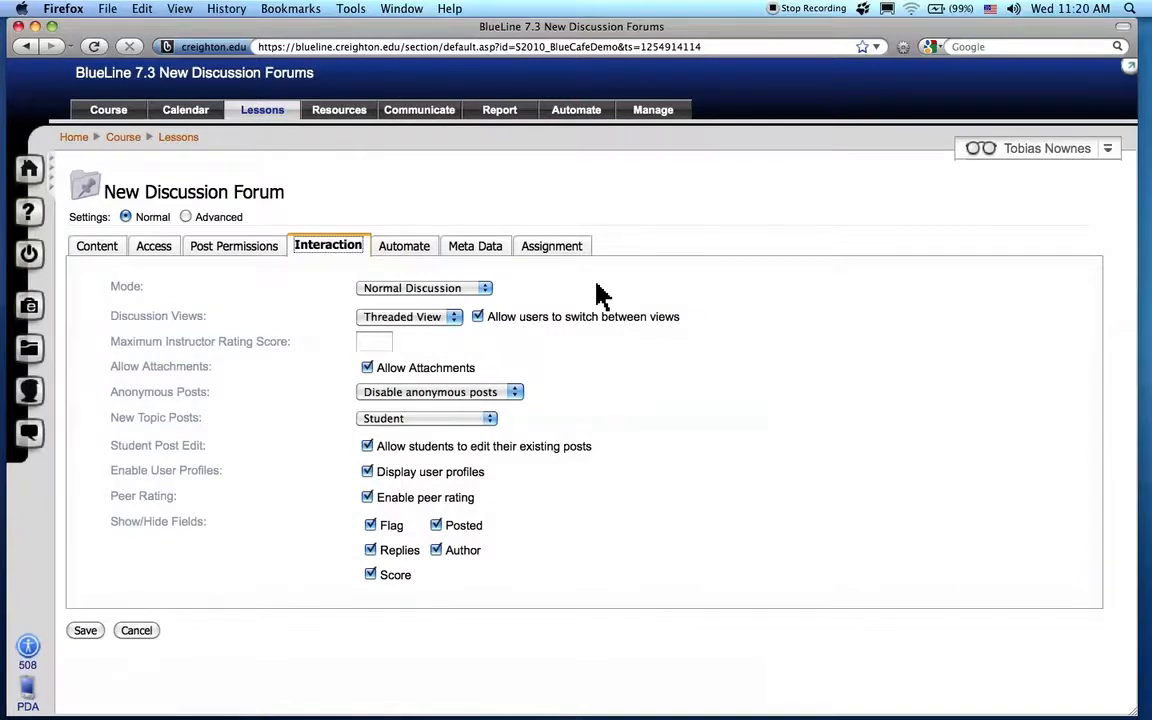
{"action": "left_click", "coordinate": [478, 292]}
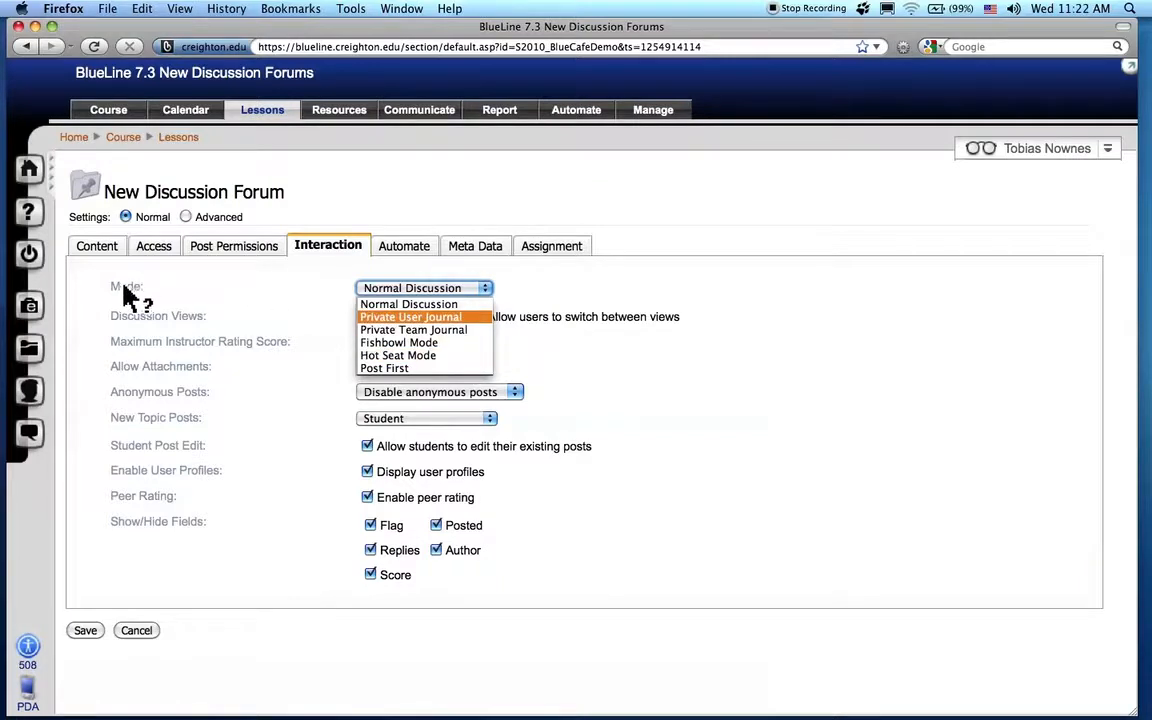
{"action": "left_click", "coordinate": [477, 369]}
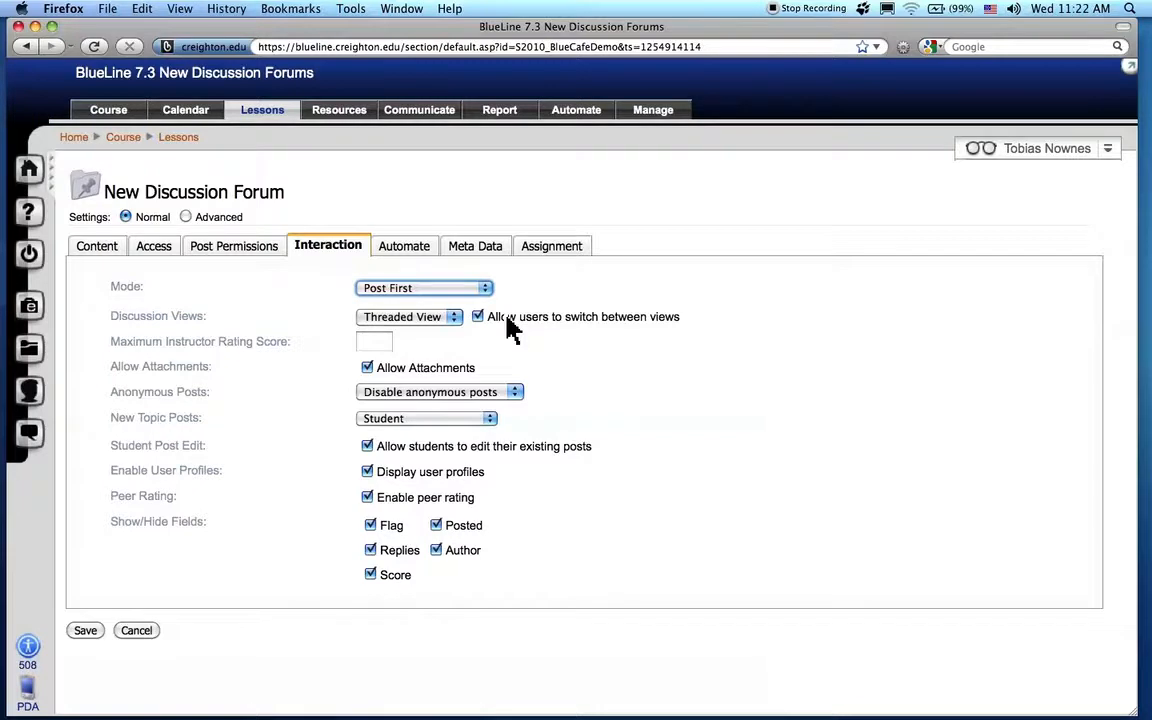
Set the forum's interaction mode to Normal Discussion.
{"action": "left_click", "coordinate": [452, 296]}
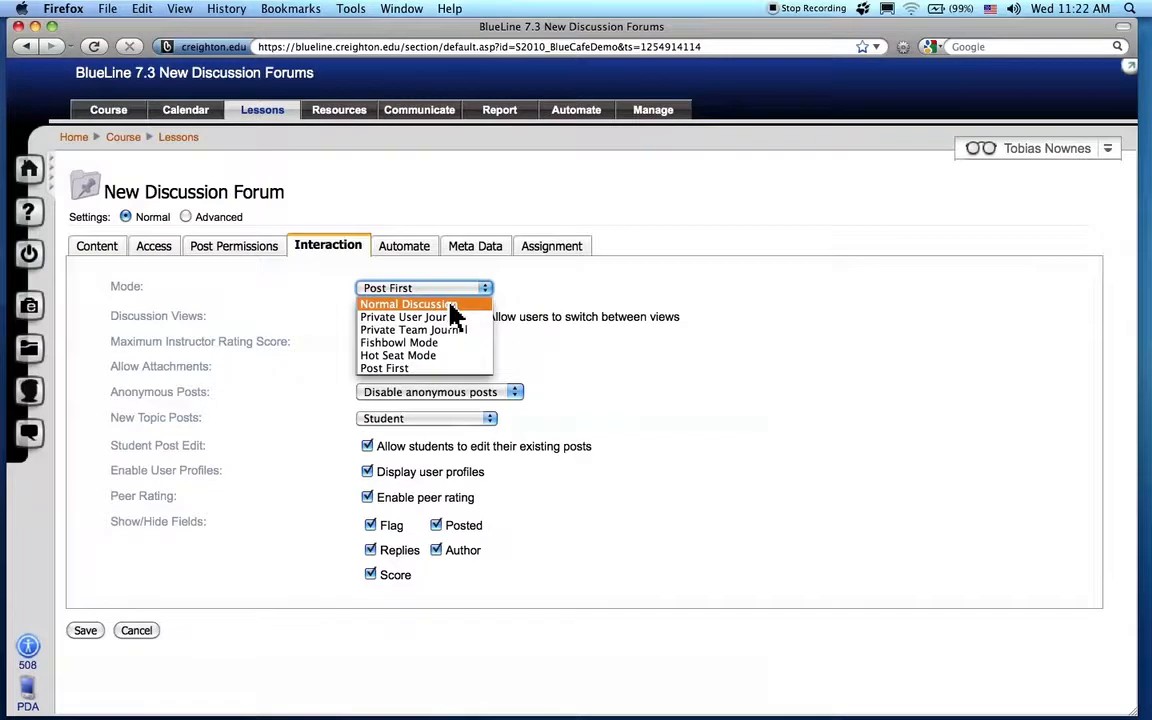
{"action": "left_click", "coordinate": [451, 306]}
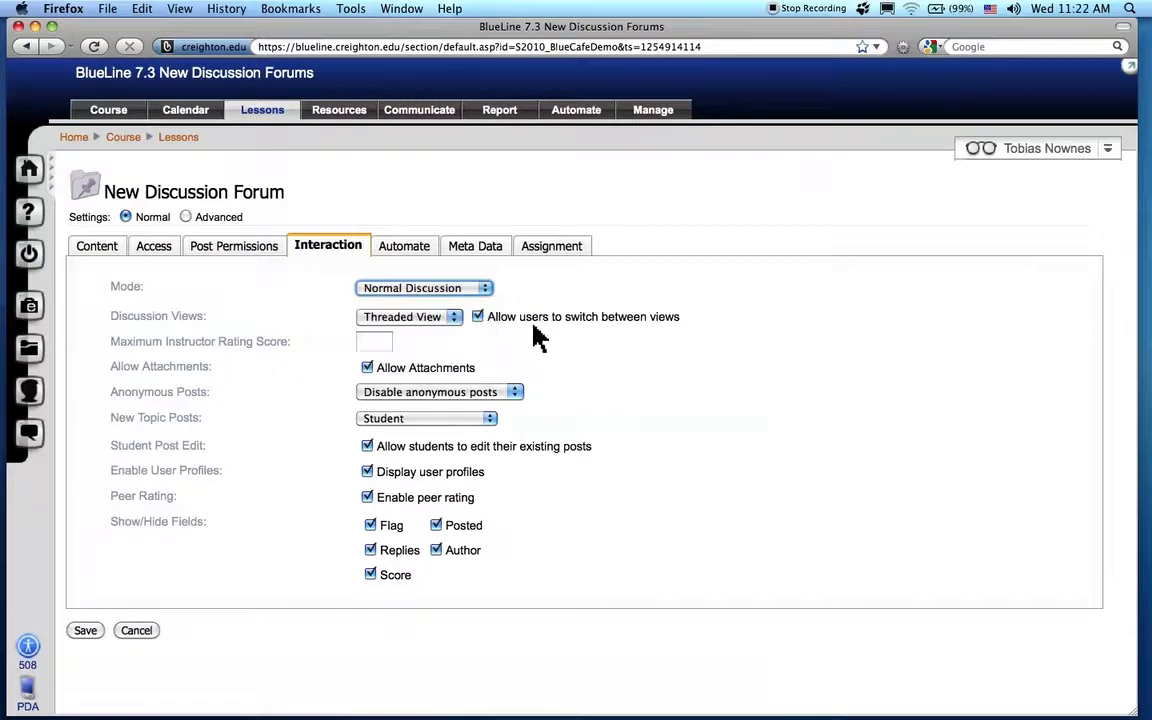
Review the discussion view options, keep Threaded View, and try disallowing users from switching between views before allowing it again.
{"action": "left_click", "coordinate": [434, 322]}
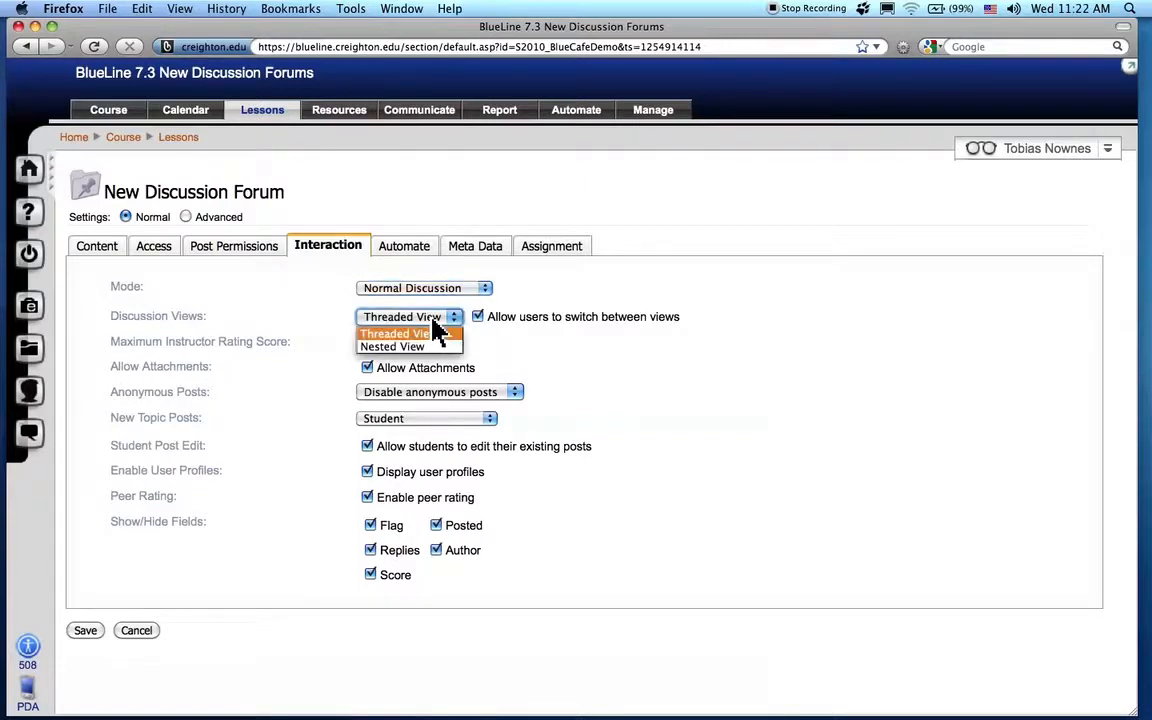
{"action": "left_click", "coordinate": [441, 318]}
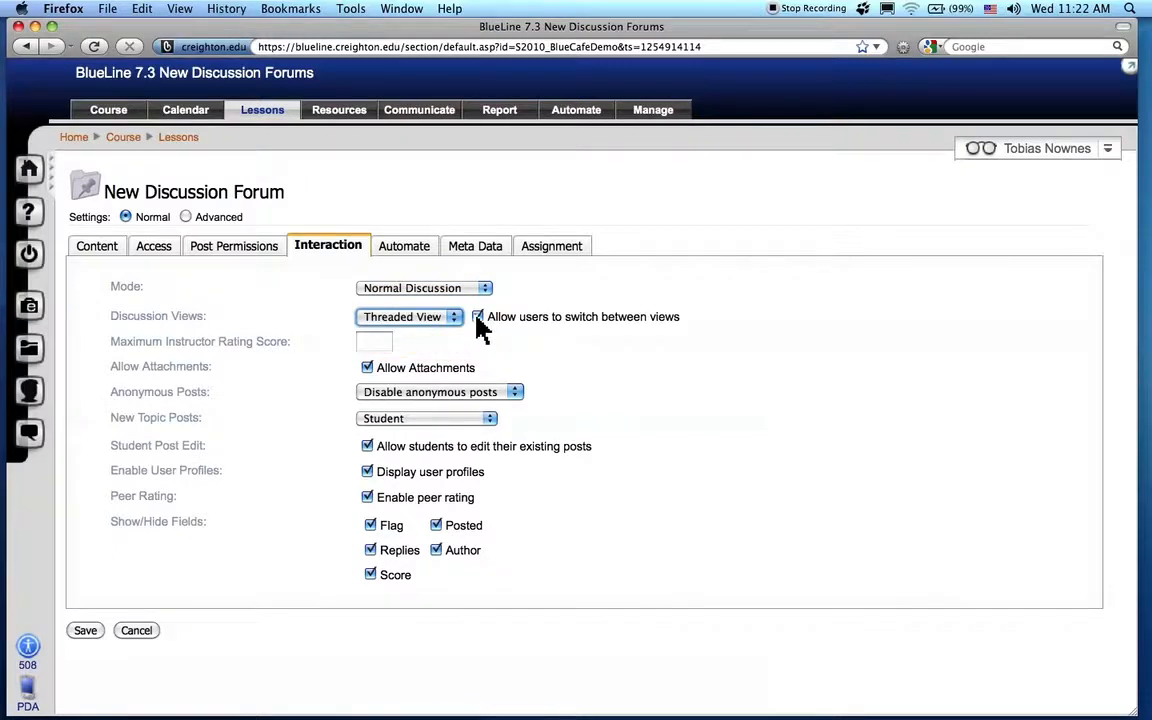
{"action": "left_click", "coordinate": [478, 318]}
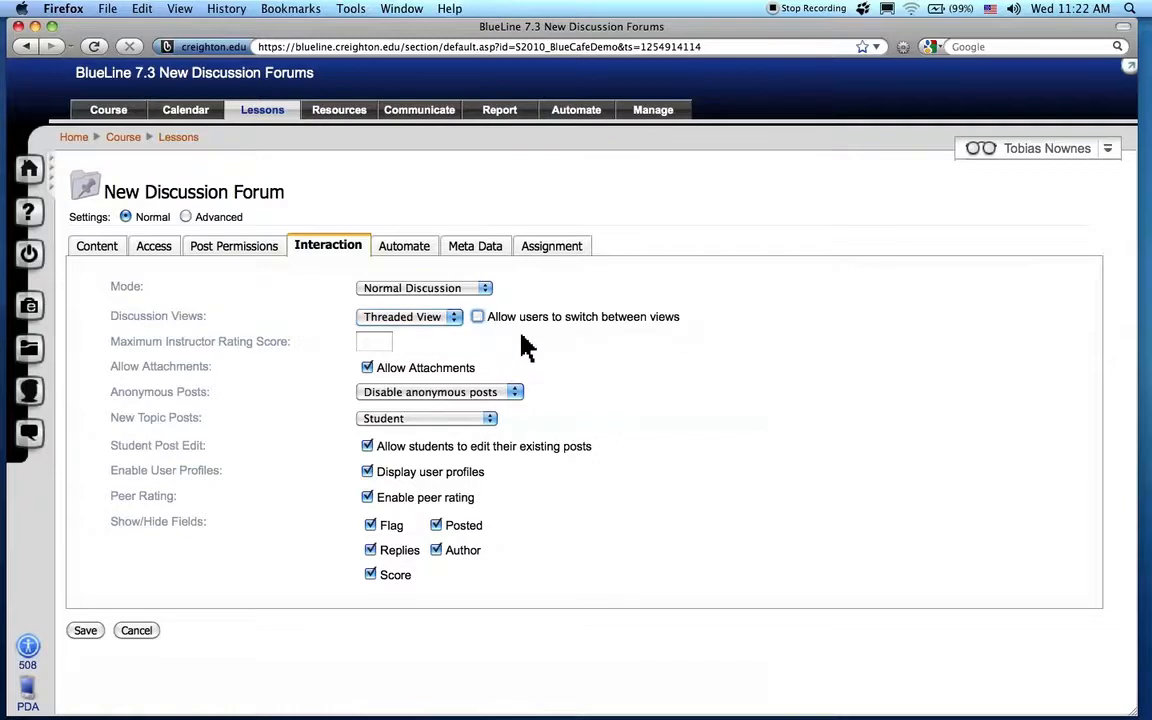
{"action": "left_click", "coordinate": [478, 317]}
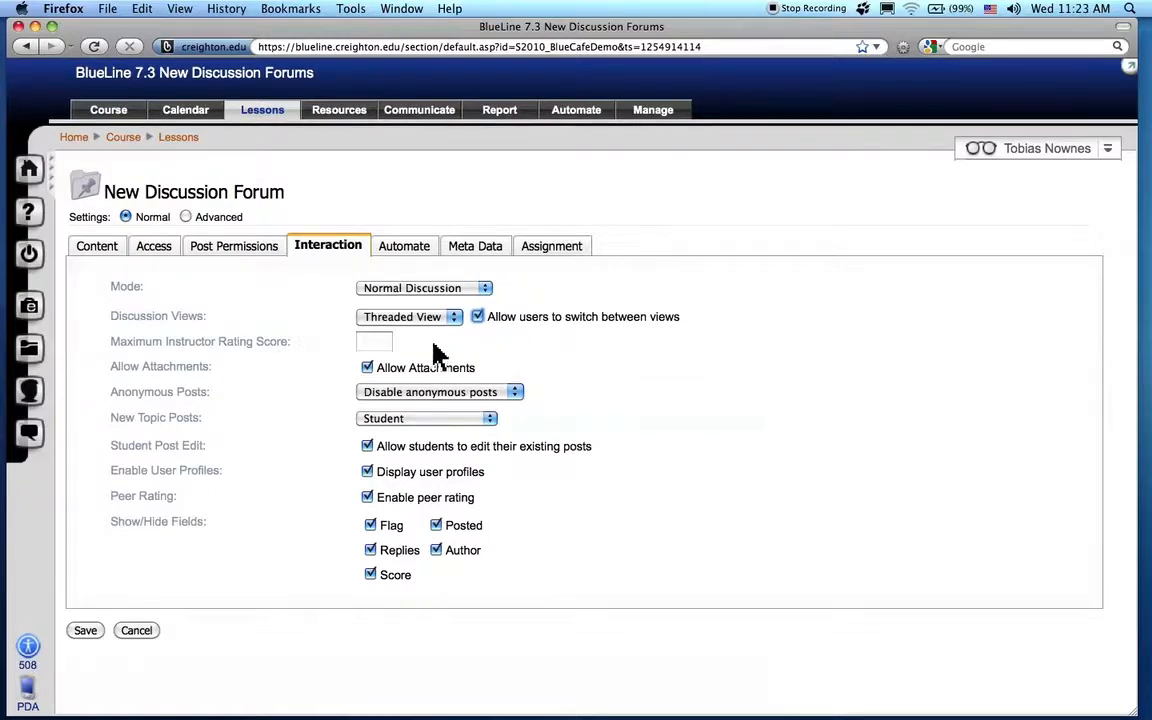
Set the maximum instructor rating score to 5 and keep anonymous posts disabled.
{"action": "left_click", "coordinate": [377, 342]}
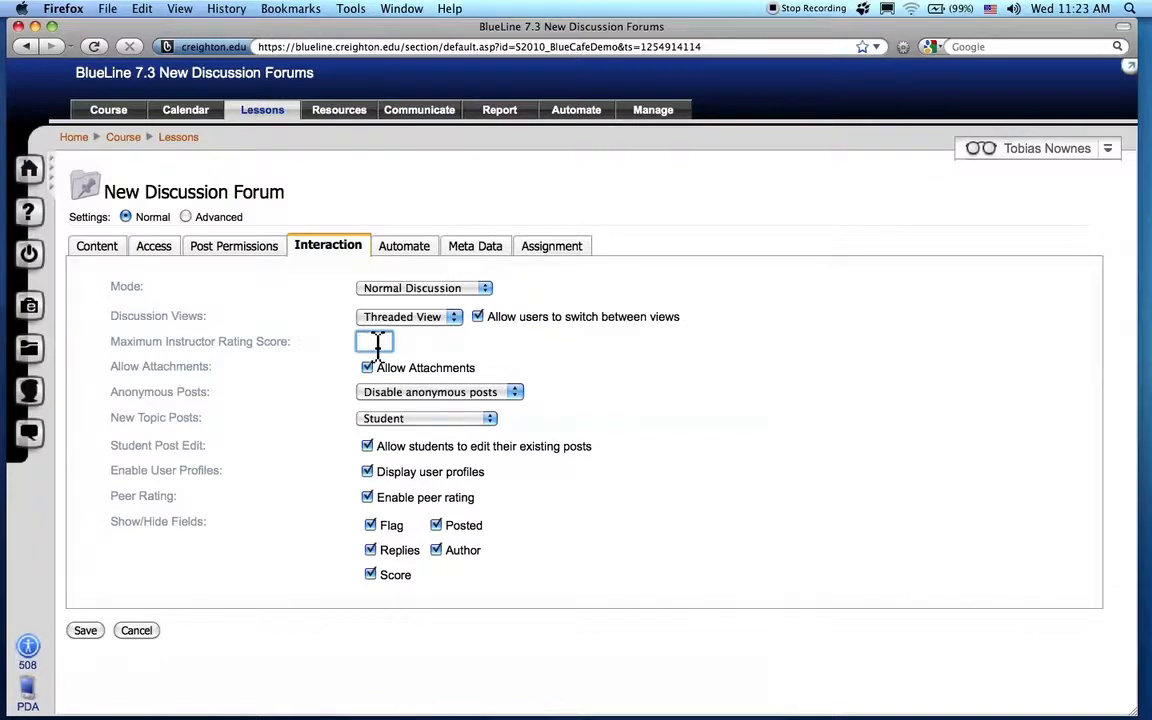
{"action": "type", "text": "5"}
{"action": "left_click", "coordinate": [510, 396]}
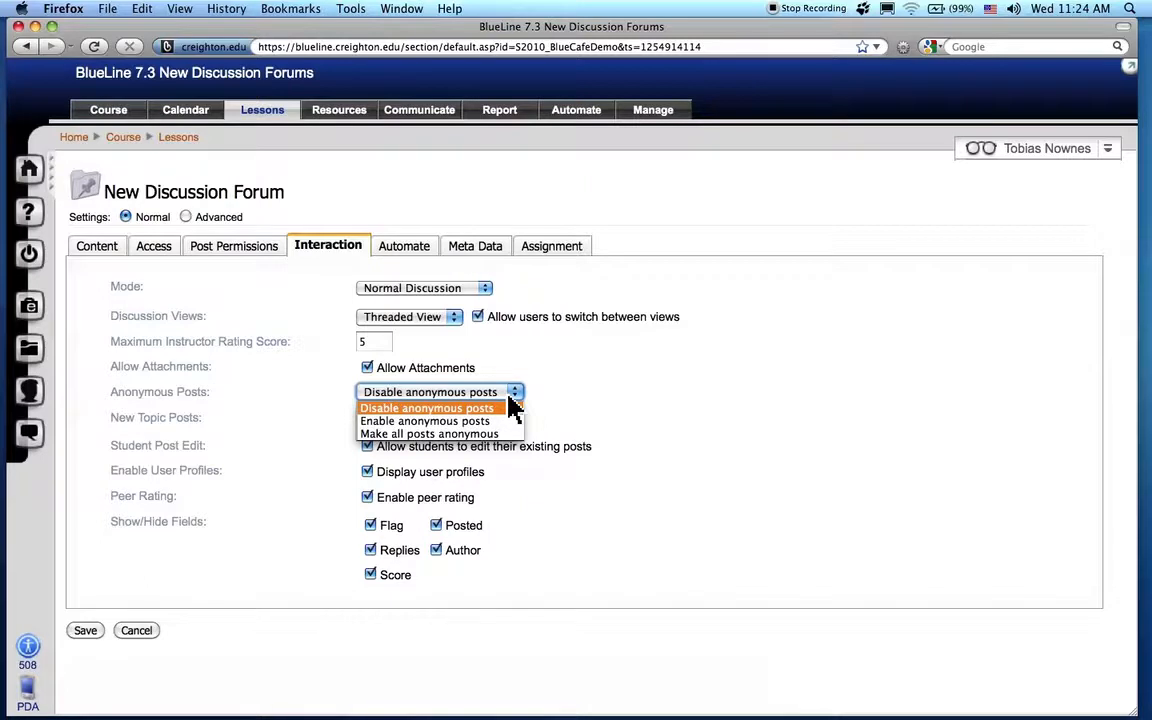
{"action": "left_click", "coordinate": [560, 412]}
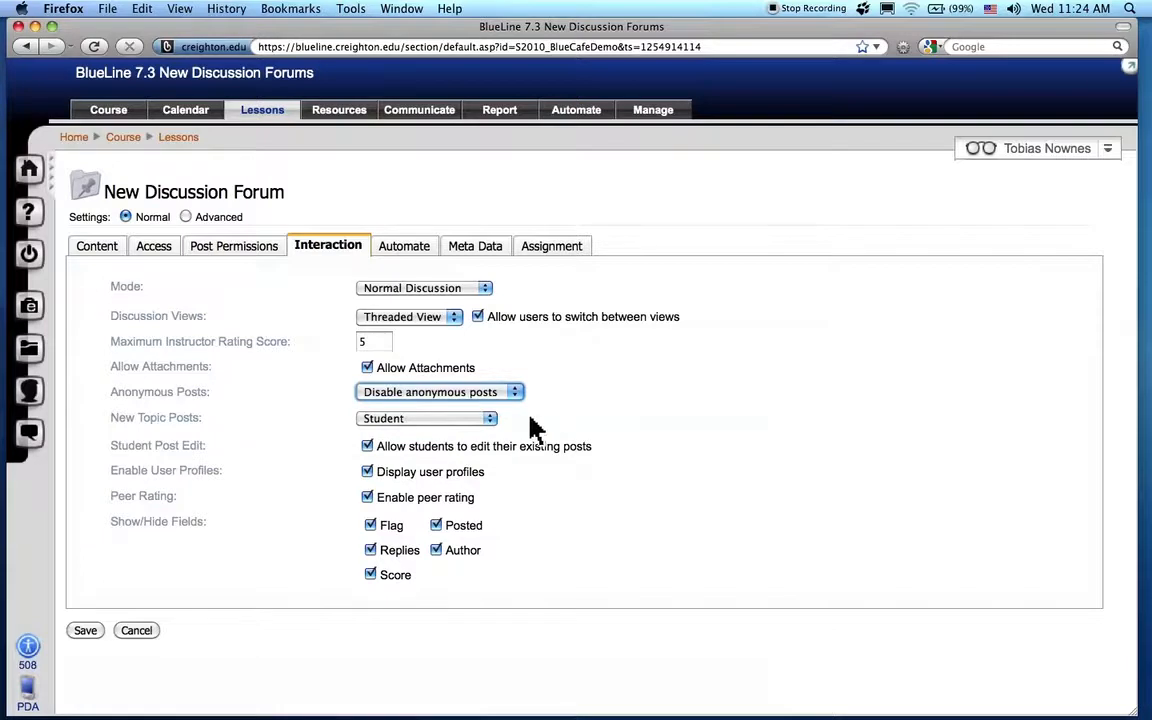
Try limiting new topic posts to Course Editor and blocking student post edits, restoring Student and the edit permission.
{"action": "left_click", "coordinate": [490, 420]}
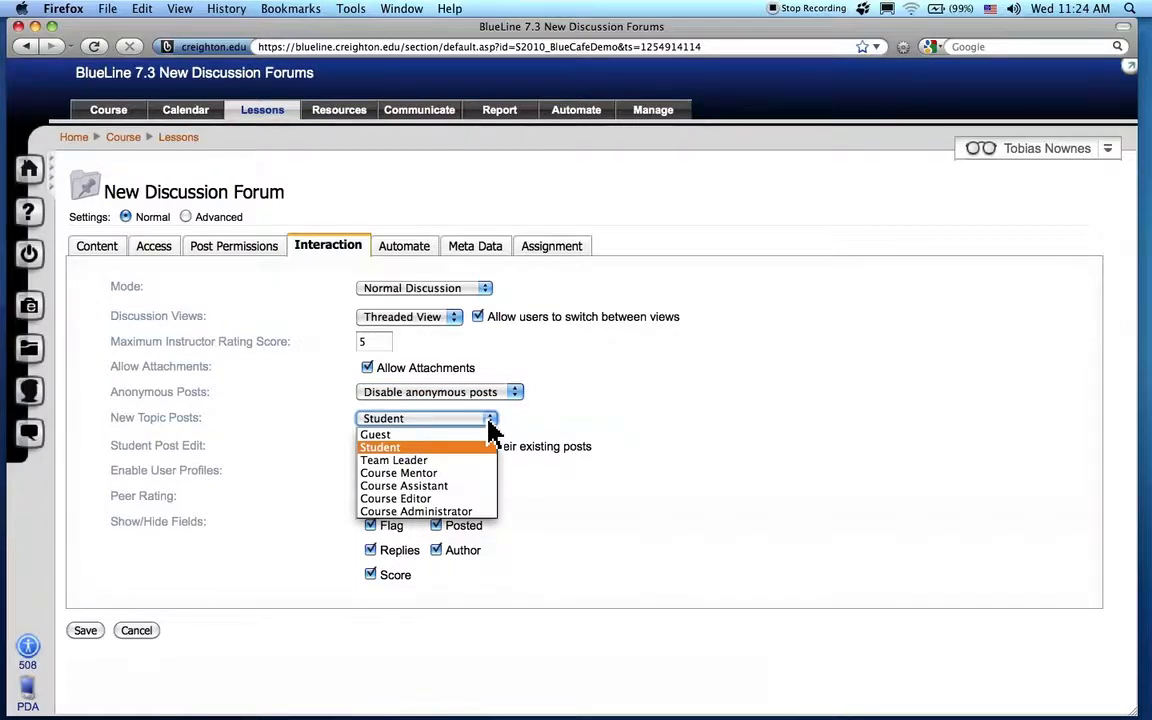
{"action": "left_click", "coordinate": [485, 500]}
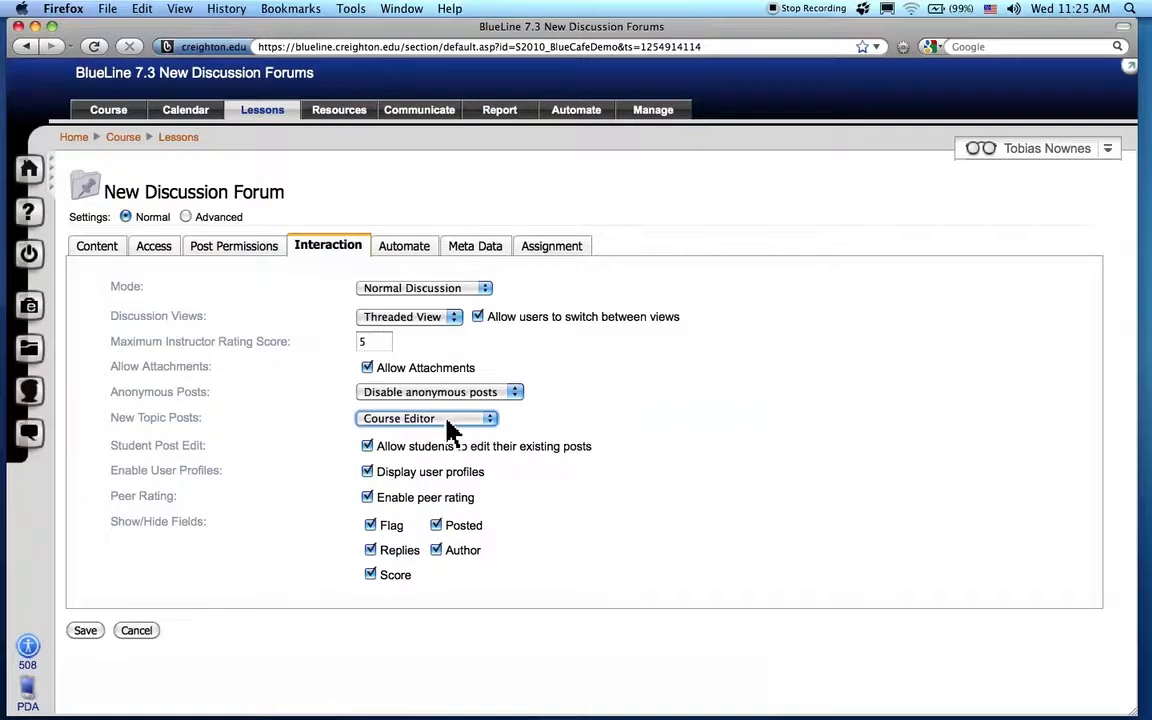
{"action": "left_click", "coordinate": [452, 421]}
{"action": "left_click", "coordinate": [445, 450]}
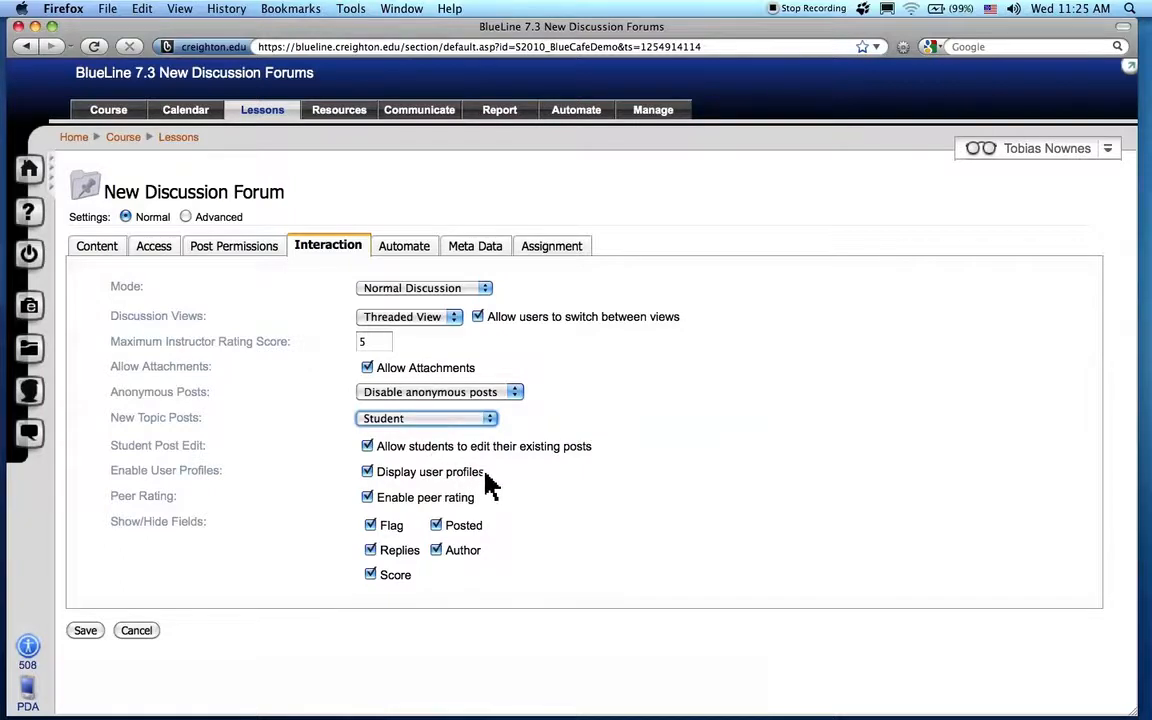
{"action": "left_click", "coordinate": [368, 449]}
{"action": "left_click", "coordinate": [368, 448]}
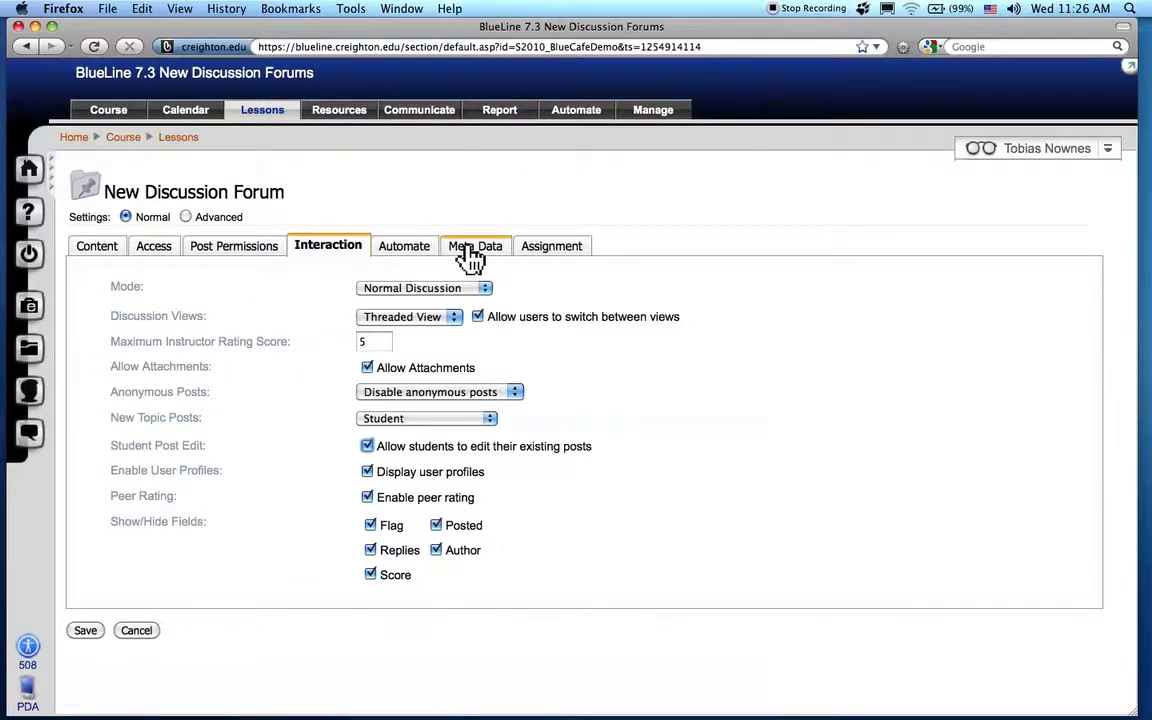
Link the forum to a new gradebook assignment in the Quizzes category.
{"action": "left_click", "coordinate": [552, 258]}
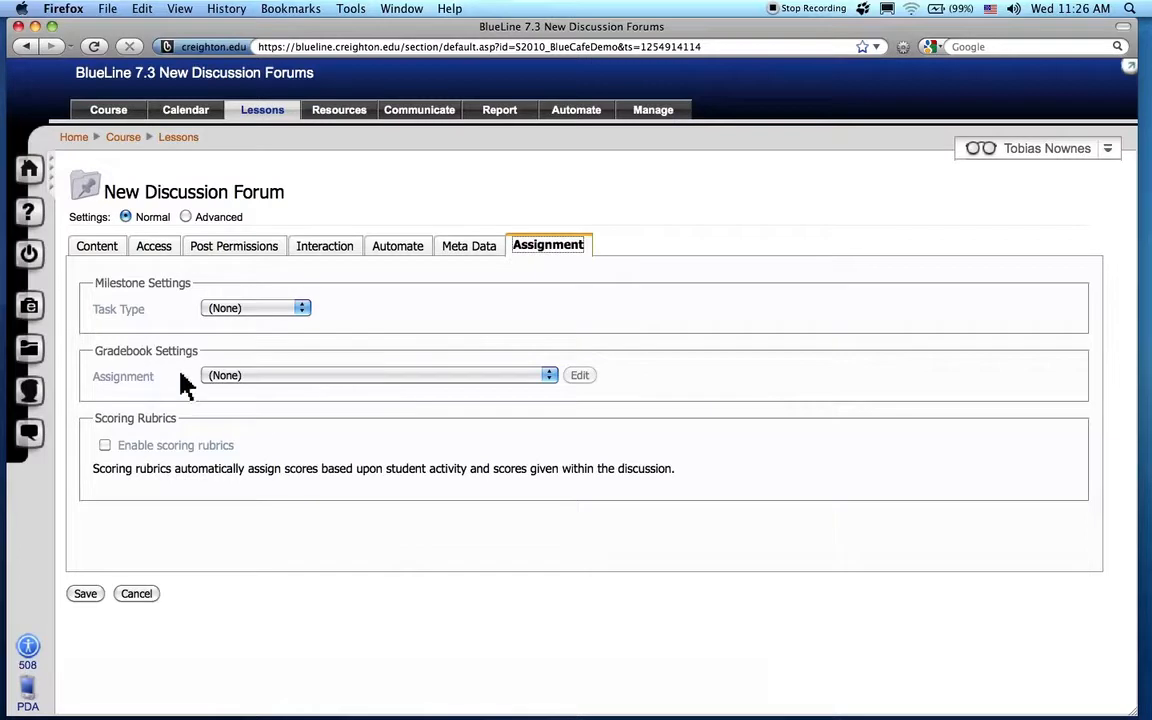
{"action": "left_click", "coordinate": [481, 376]}
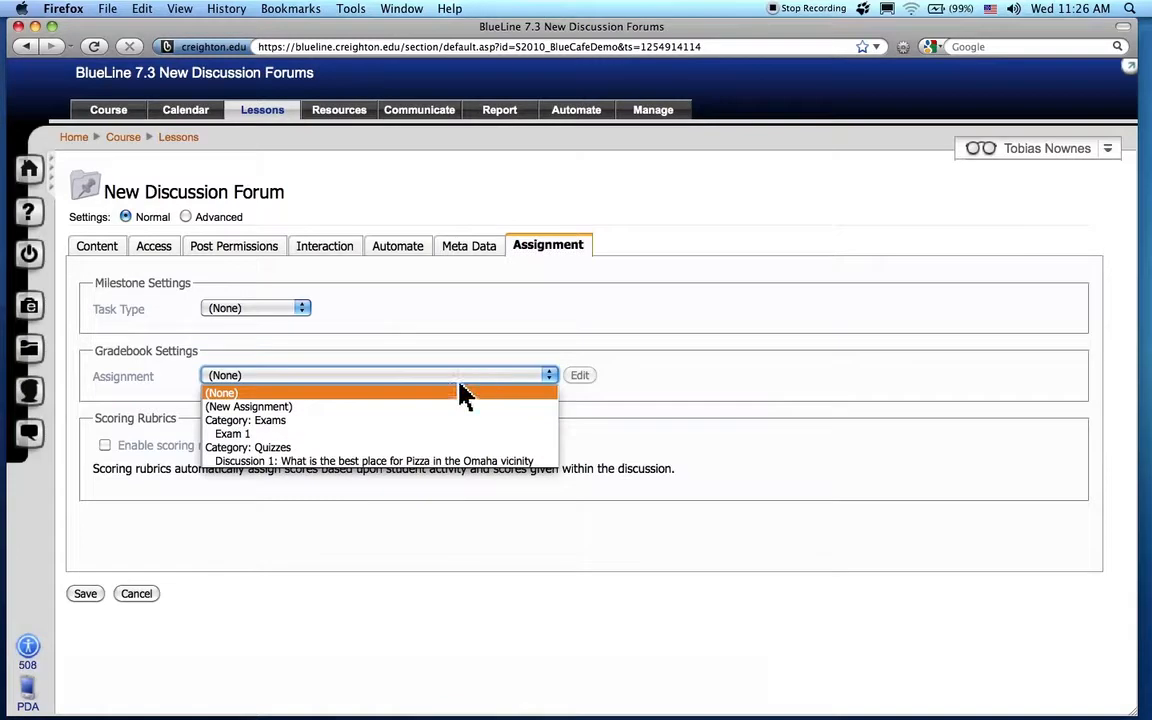
{"action": "left_click", "coordinate": [275, 408]}
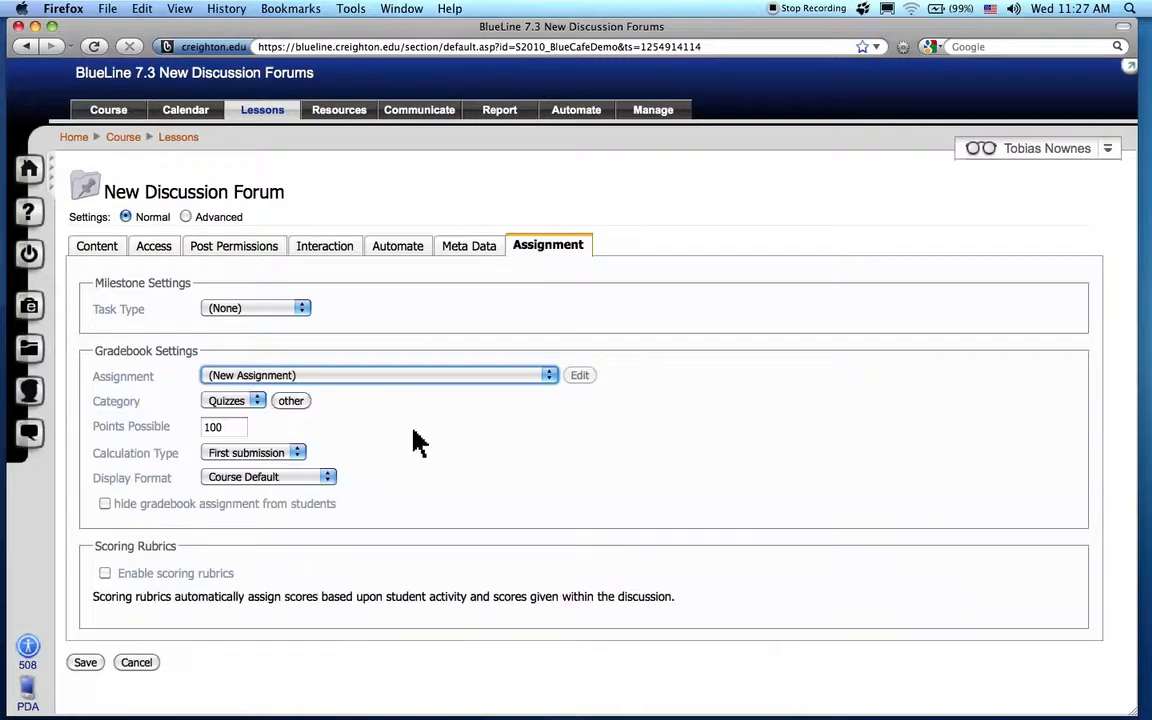
{"action": "left_click", "coordinate": [256, 402]}
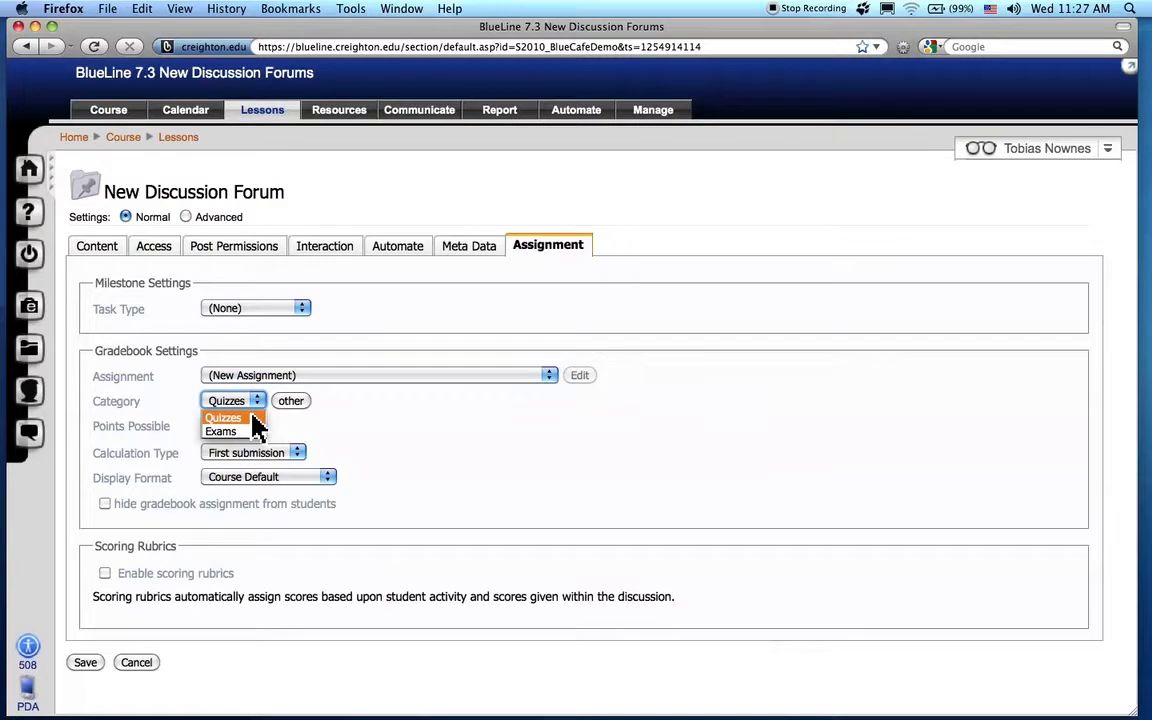
{"action": "left_click", "coordinate": [254, 419]}
Keep 100 points possible with the First submission calculation type and save the new discussion forum.
{"action": "left_click_drag", "start_coordinate": [221, 427], "coordinate": [178, 430]}
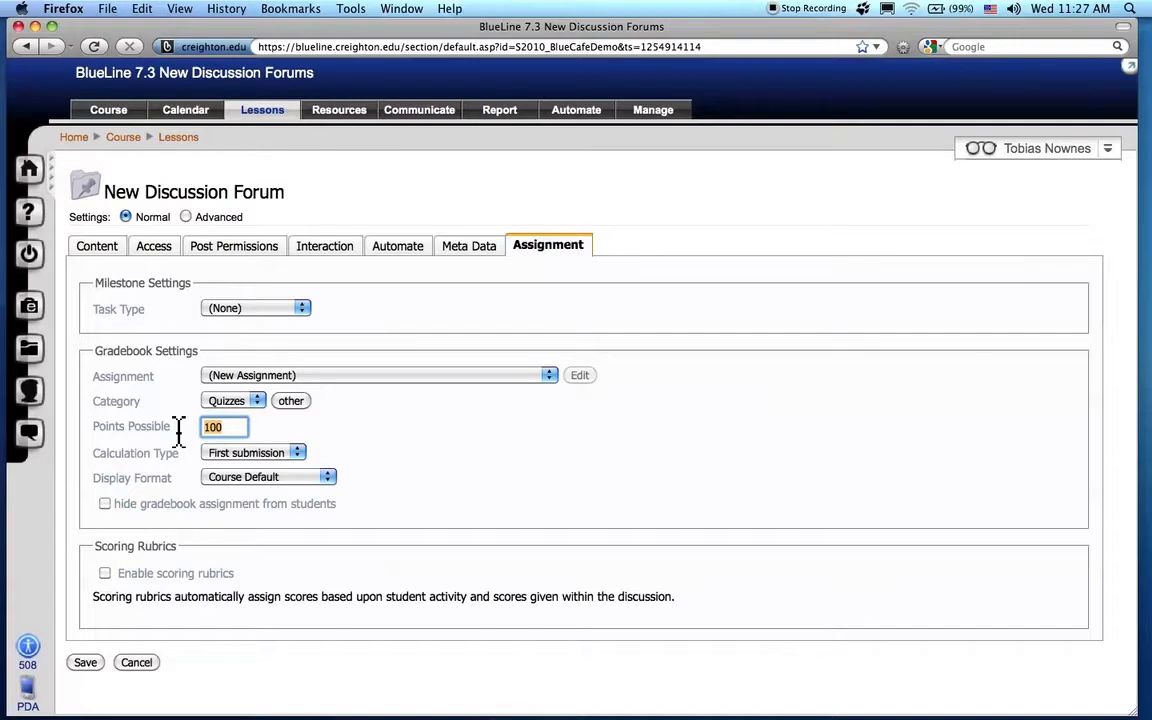
{"action": "left_click", "coordinate": [298, 455]}
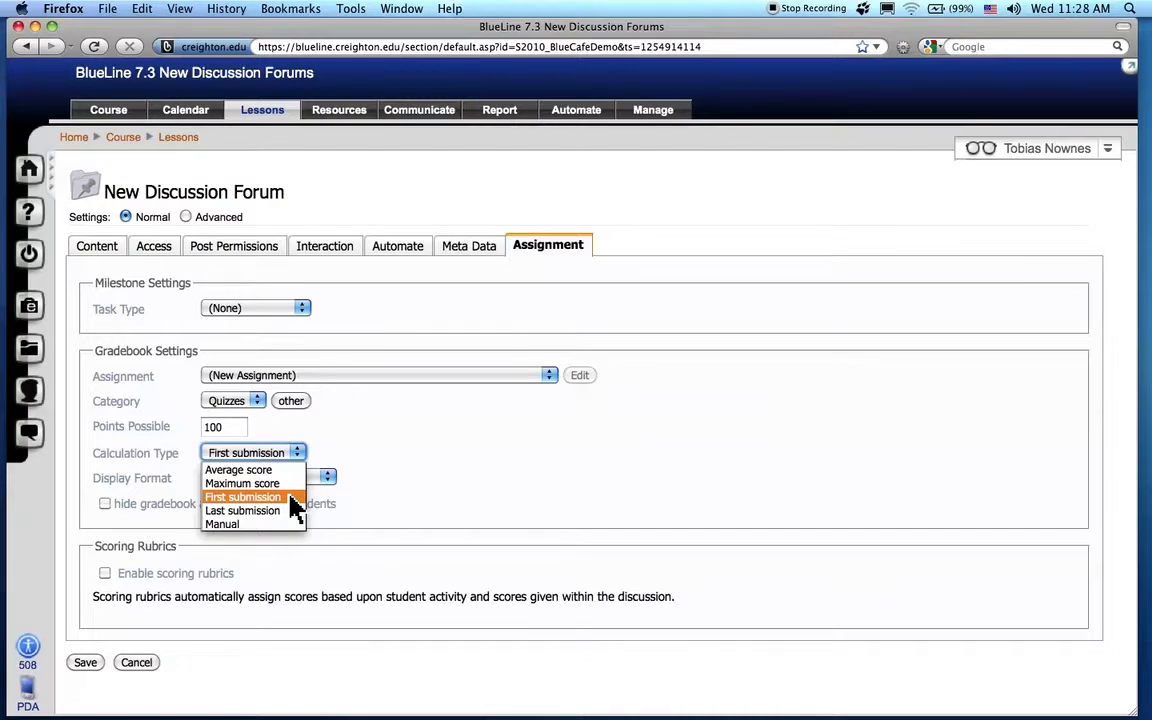
{"action": "left_click", "coordinate": [292, 498]}
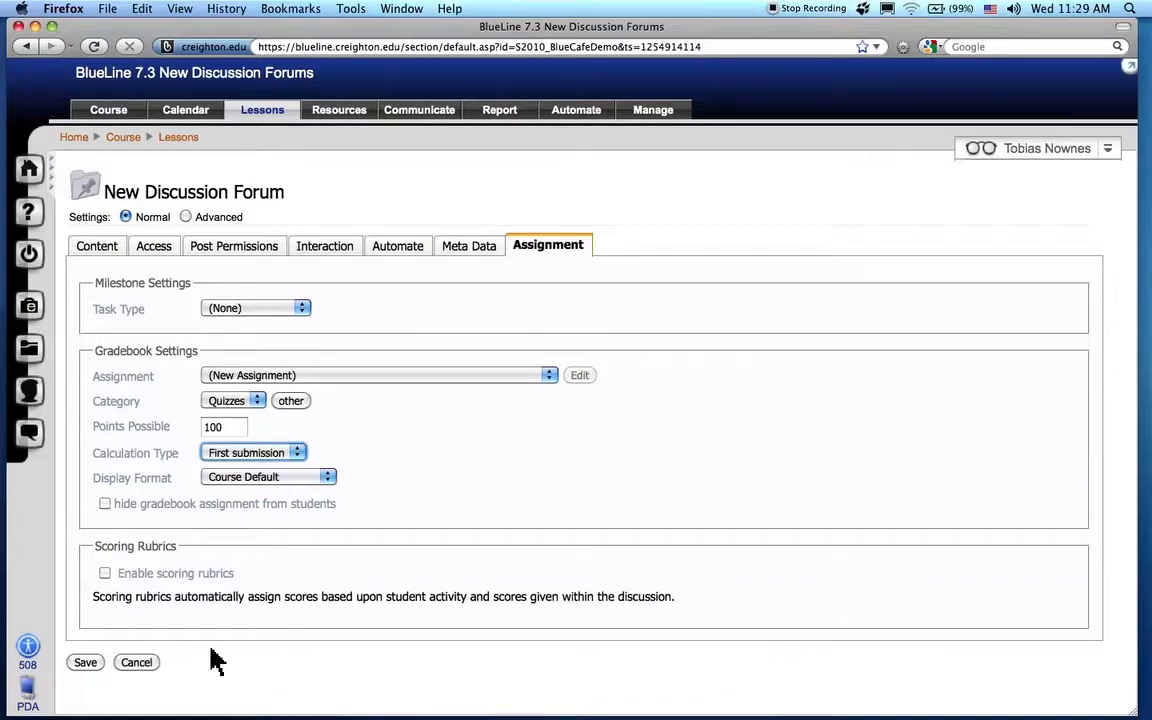
{"action": "left_click", "coordinate": [85, 664]}
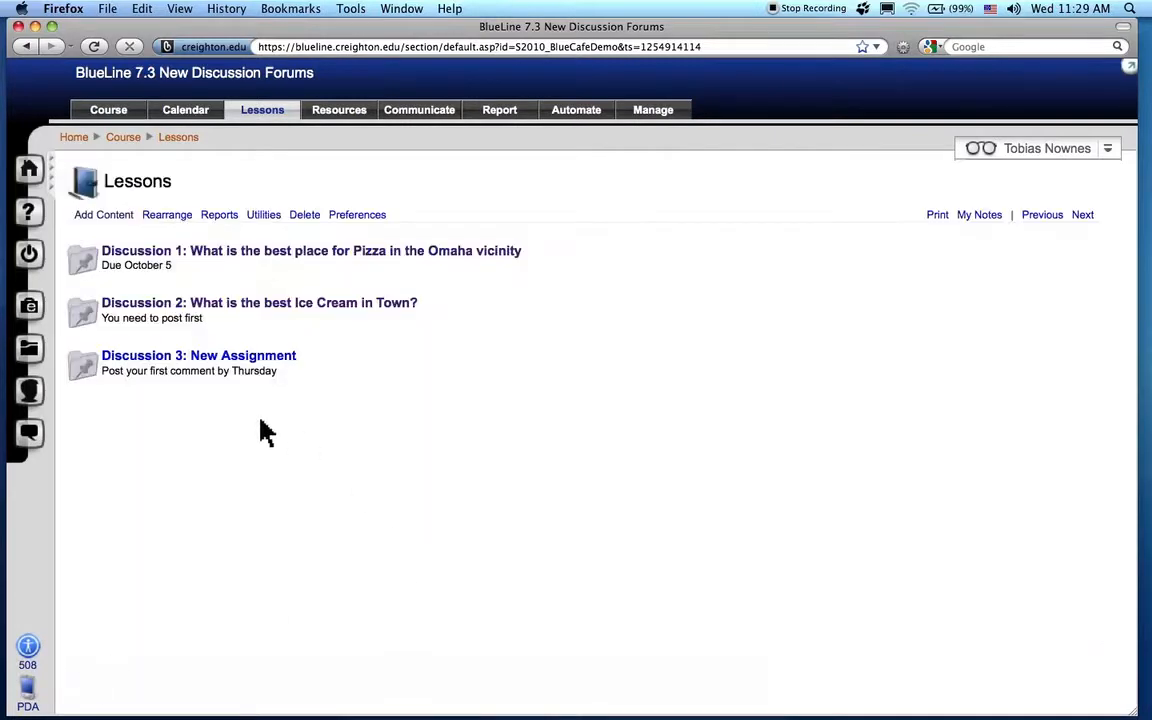
View Discussion 3: New Assignment, collapse and expand its directions, and return to the lessons list.
{"action": "left_click", "coordinate": [238, 358]}
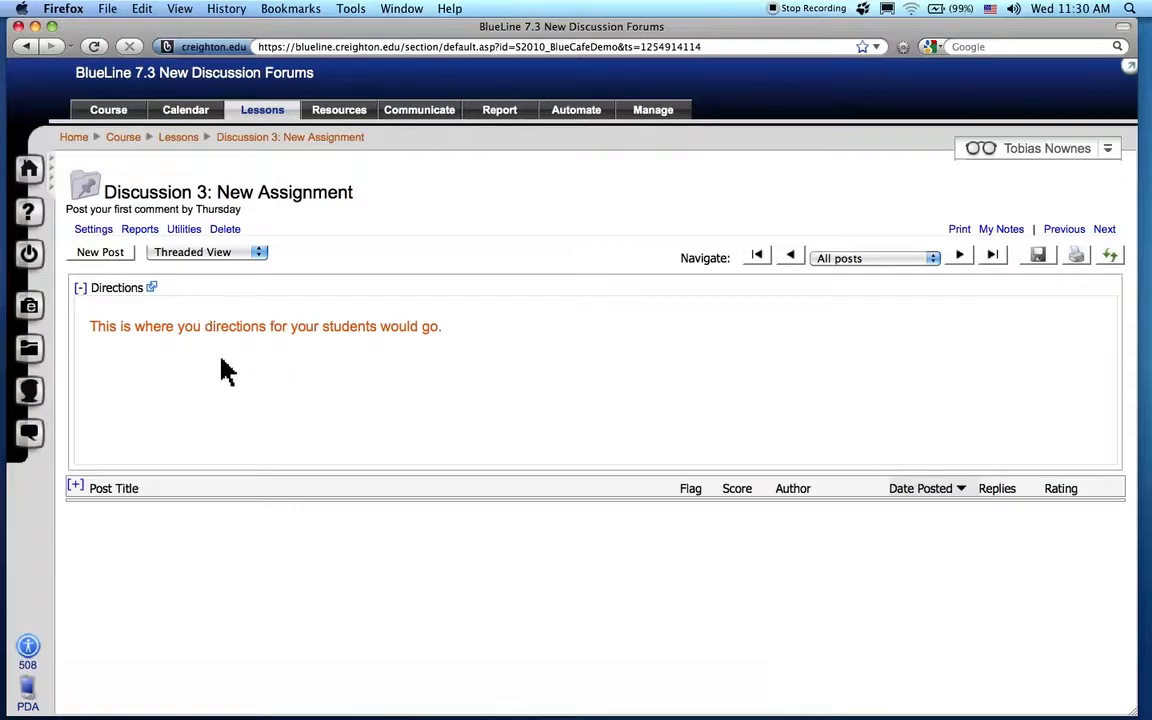
{"action": "left_click", "coordinate": [80, 288]}
{"action": "left_click", "coordinate": [80, 288]}
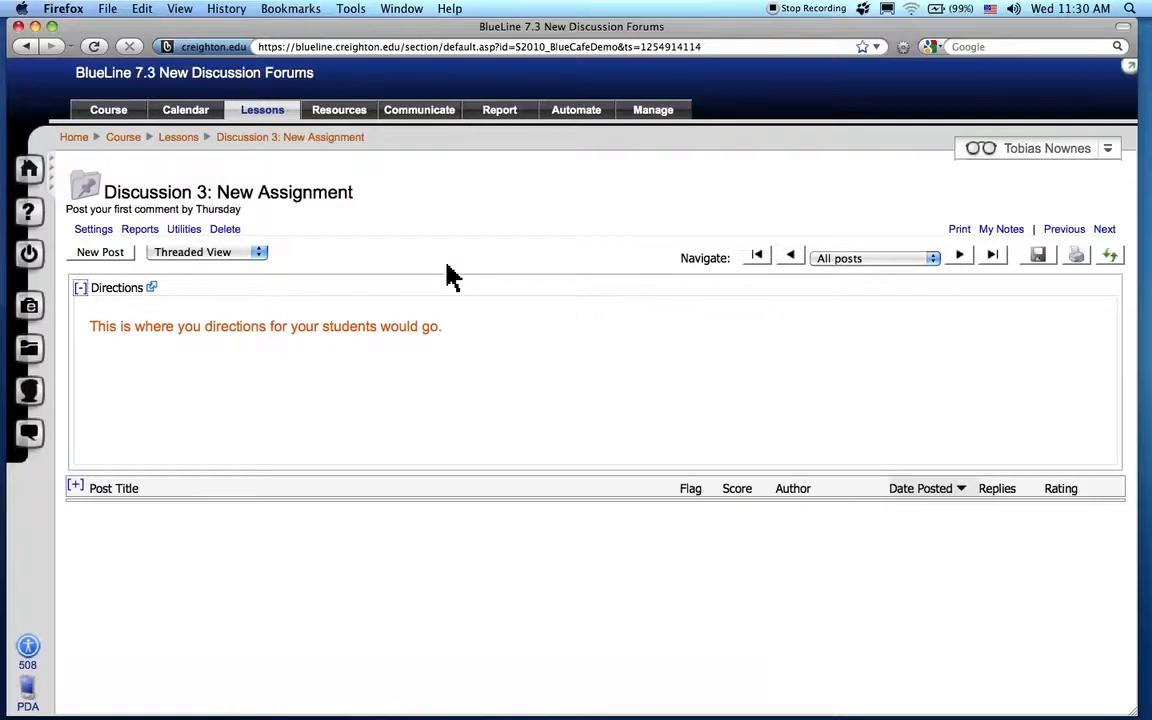
{"action": "left_click", "coordinate": [88, 193]}
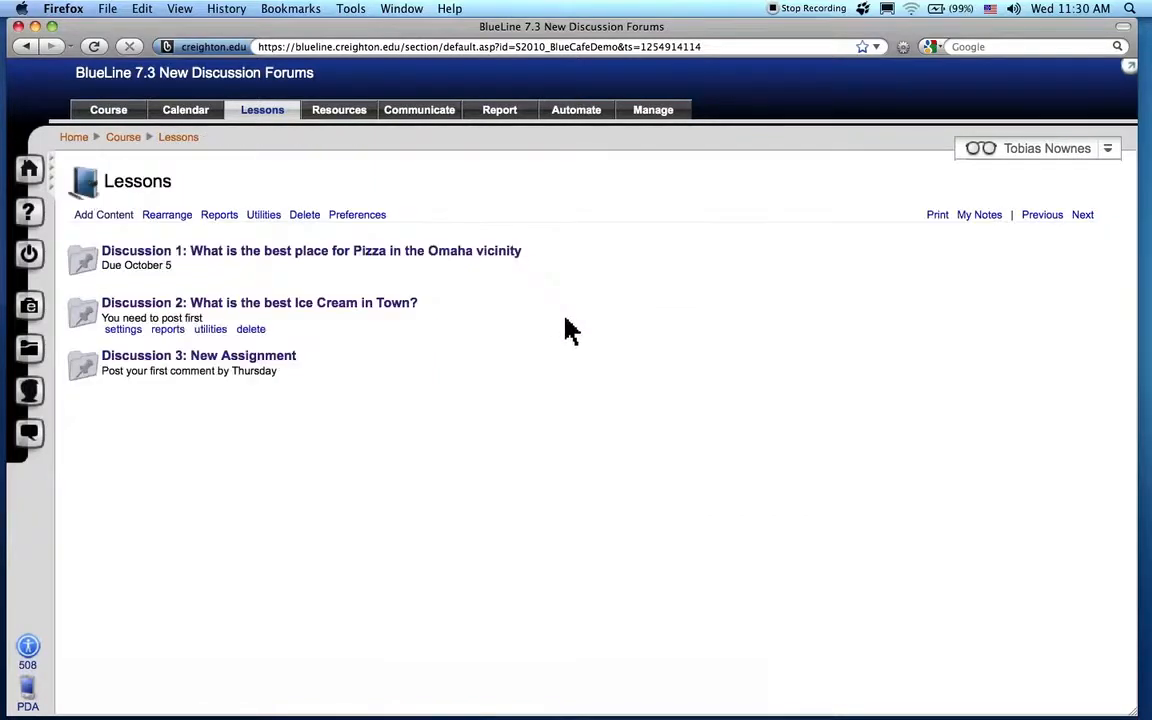
Open "This is my new post" in Discussion 1 about Omaha pizza and enter a score of 5.
{"action": "left_click", "coordinate": [368, 254]}
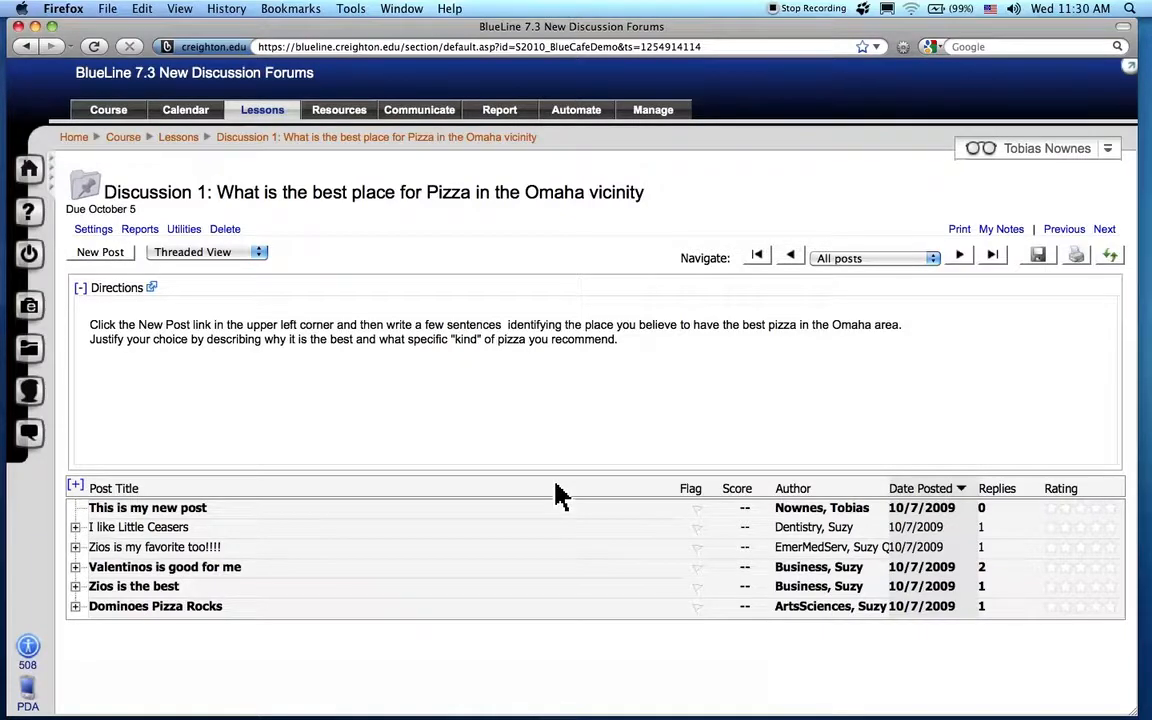
{"action": "left_click", "coordinate": [158, 510]}
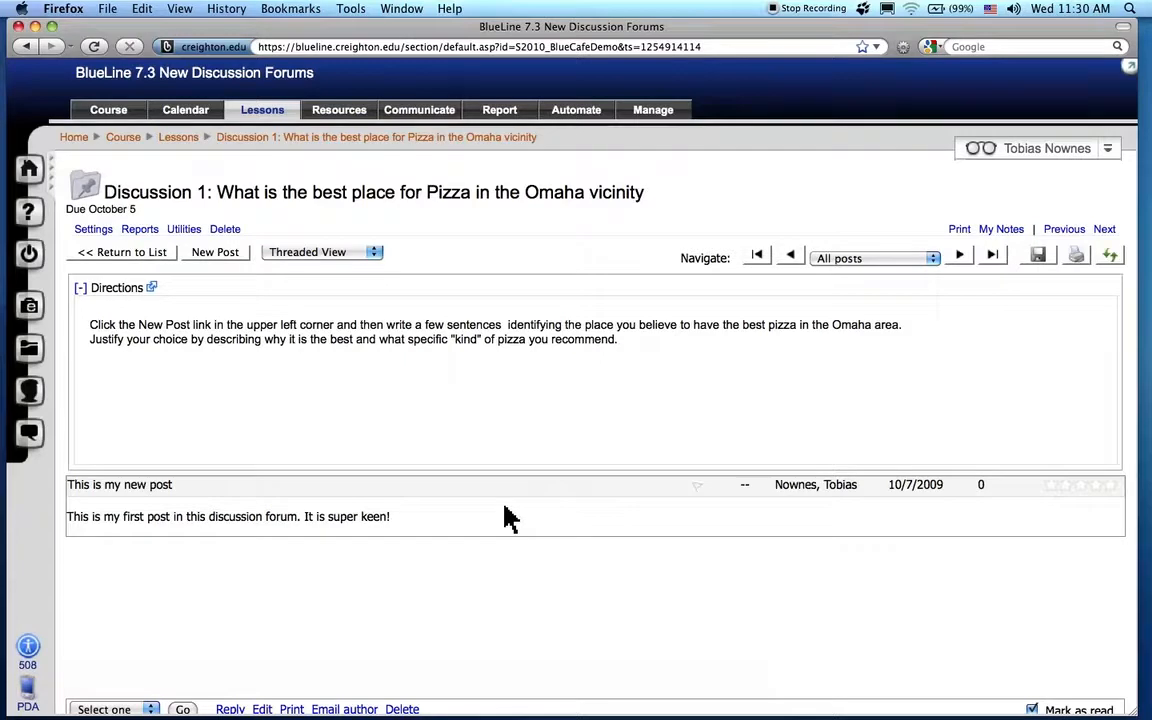
{"action": "left_click", "coordinate": [747, 495]}
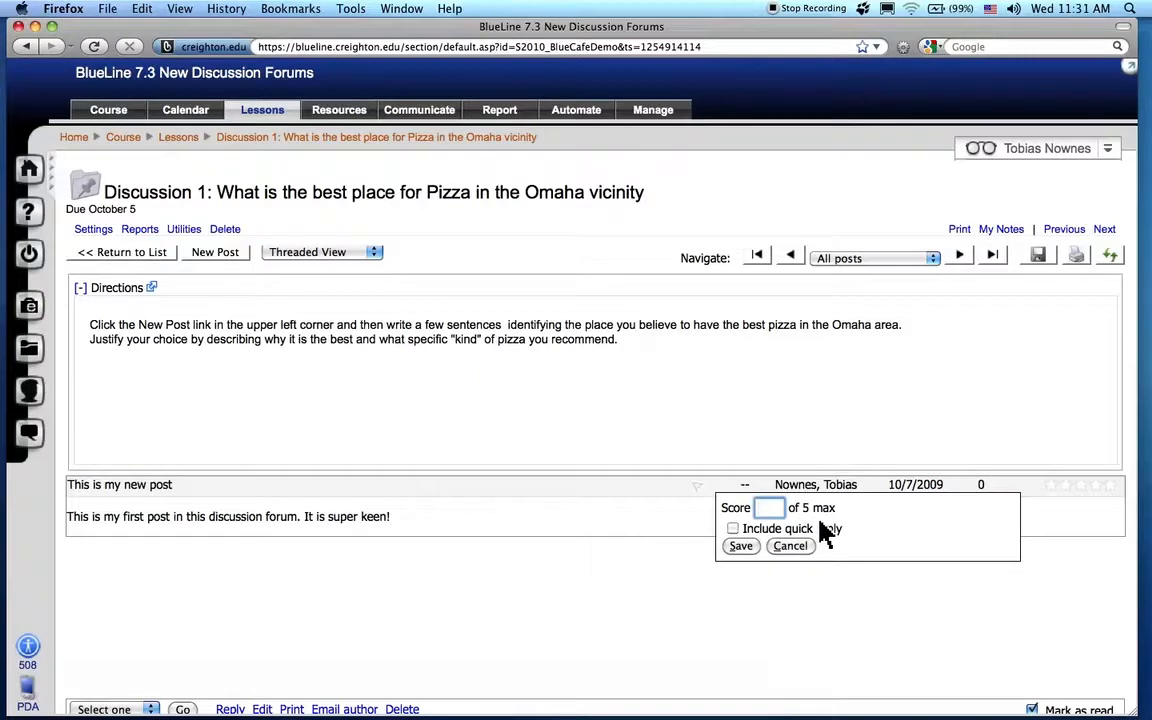
{"action": "type", "text": "5"}
Include the quick reply "You are really great!" with the score and save both.
{"action": "left_click", "coordinate": [733, 529]}
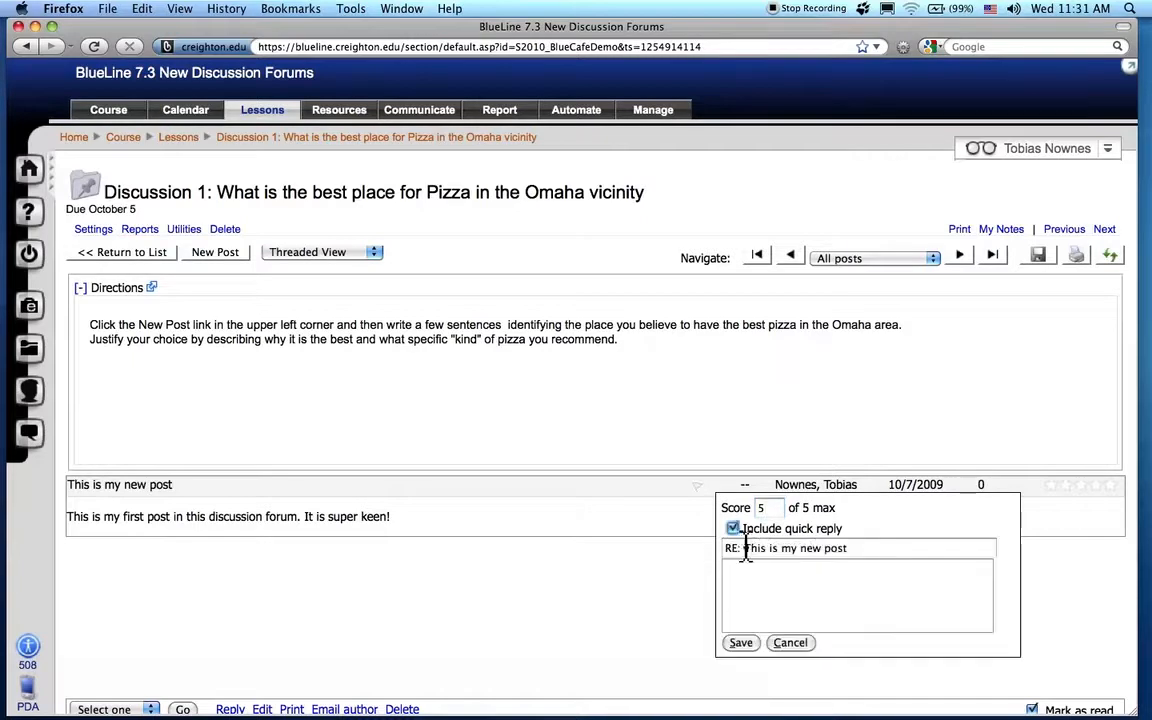
{"action": "left_click", "coordinate": [766, 578]}
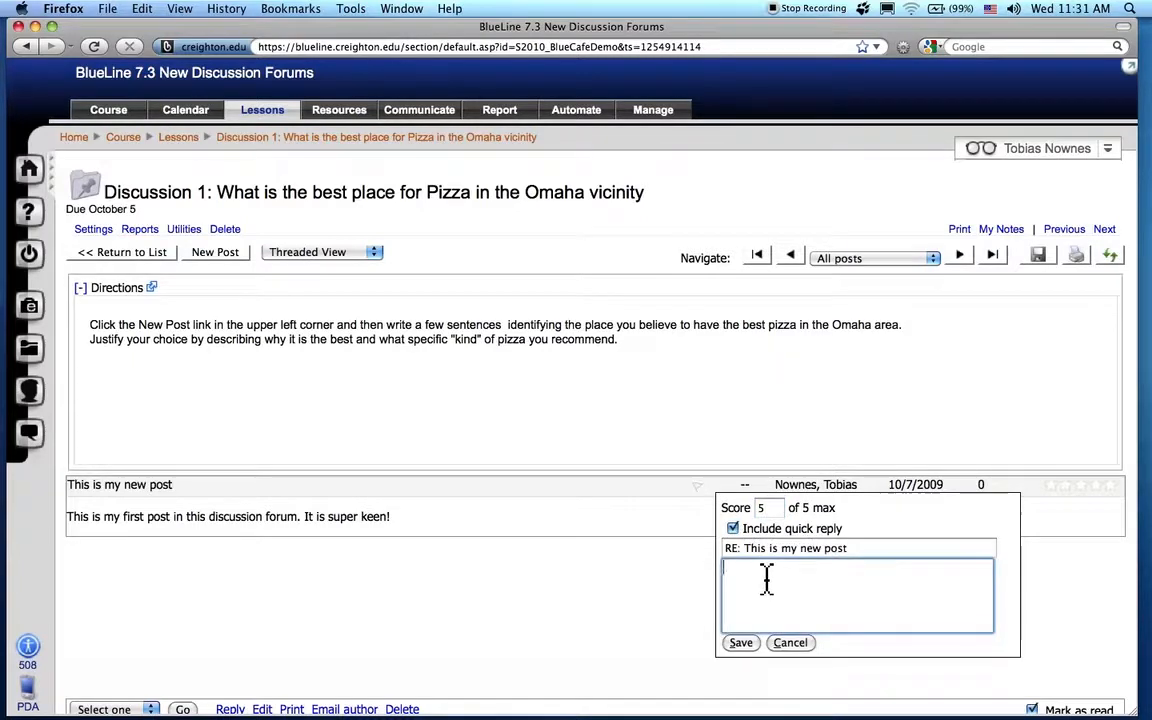
{"action": "type", "text": "You are really great"}
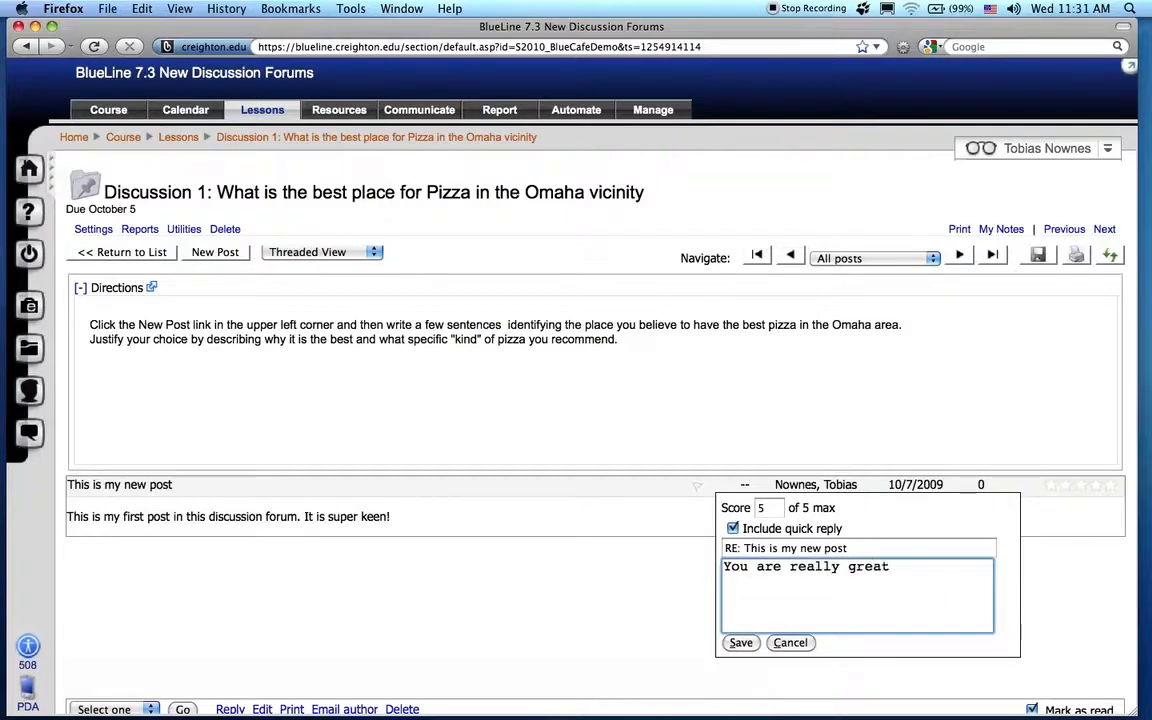
{"action": "type", "text": "!"}
{"action": "left_click", "coordinate": [741, 643]}
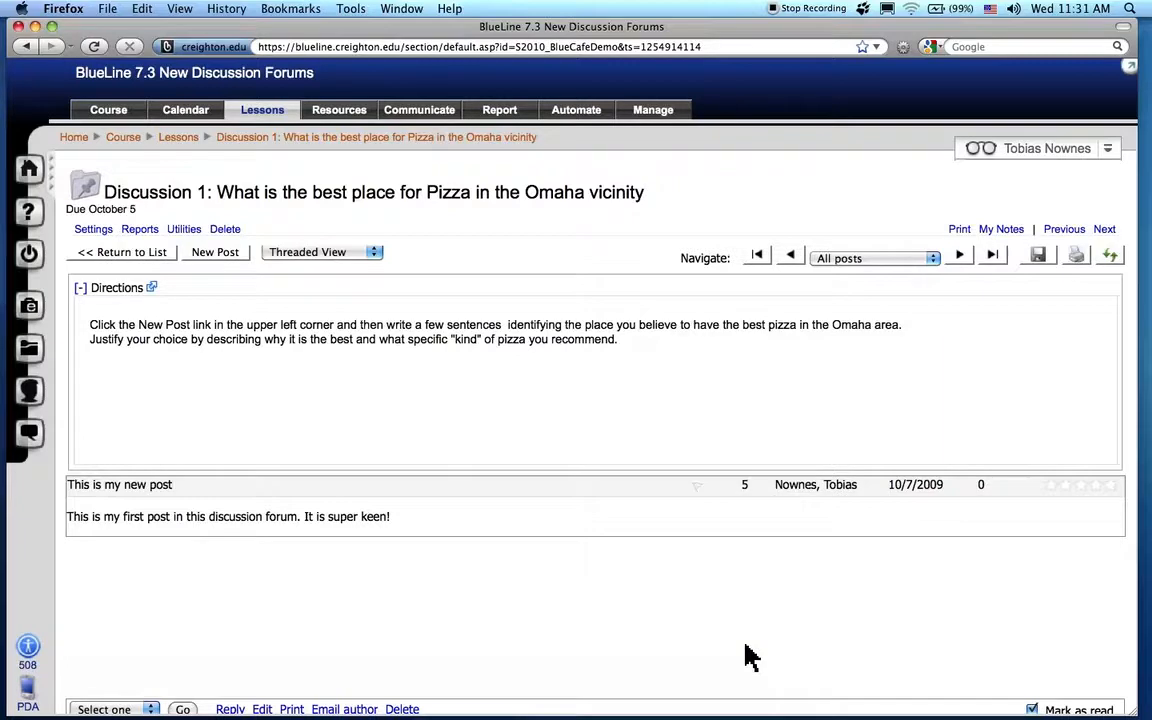
In the post list, rate "This is my new post" 3 stars, its private reply 5, "I like Little Ceasers" 2 and "Valentinos is good for me" 5.
{"action": "left_click", "coordinate": [145, 256]}
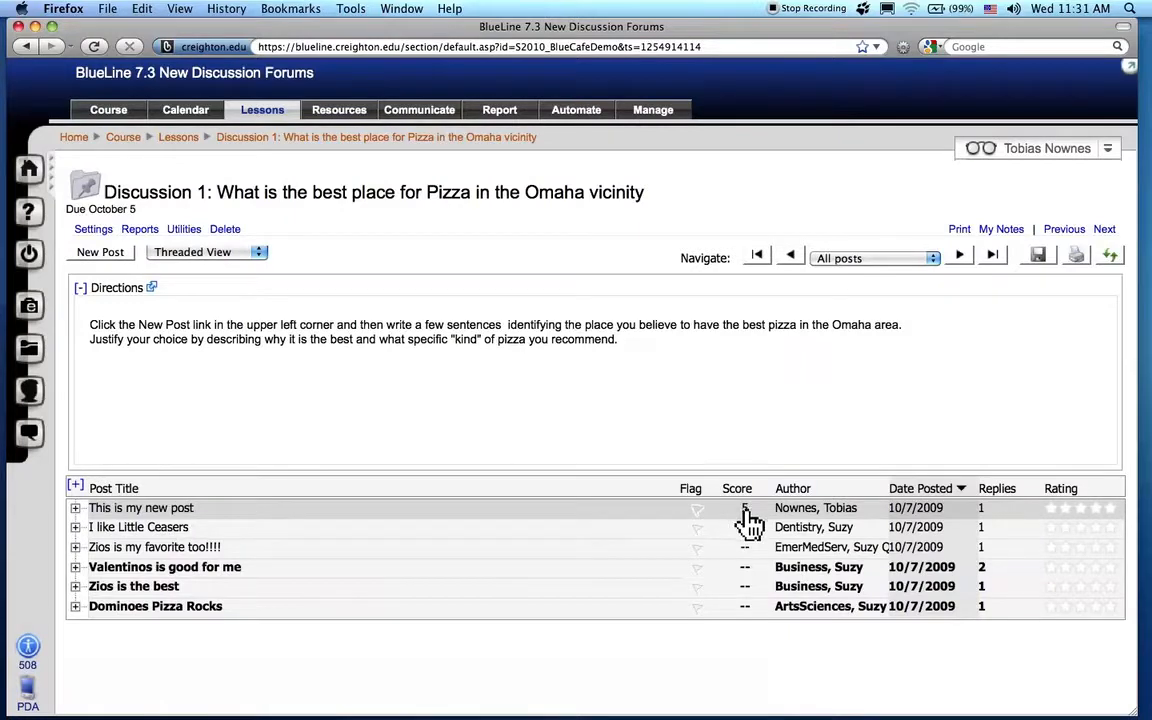
{"action": "left_click", "coordinate": [75, 509]}
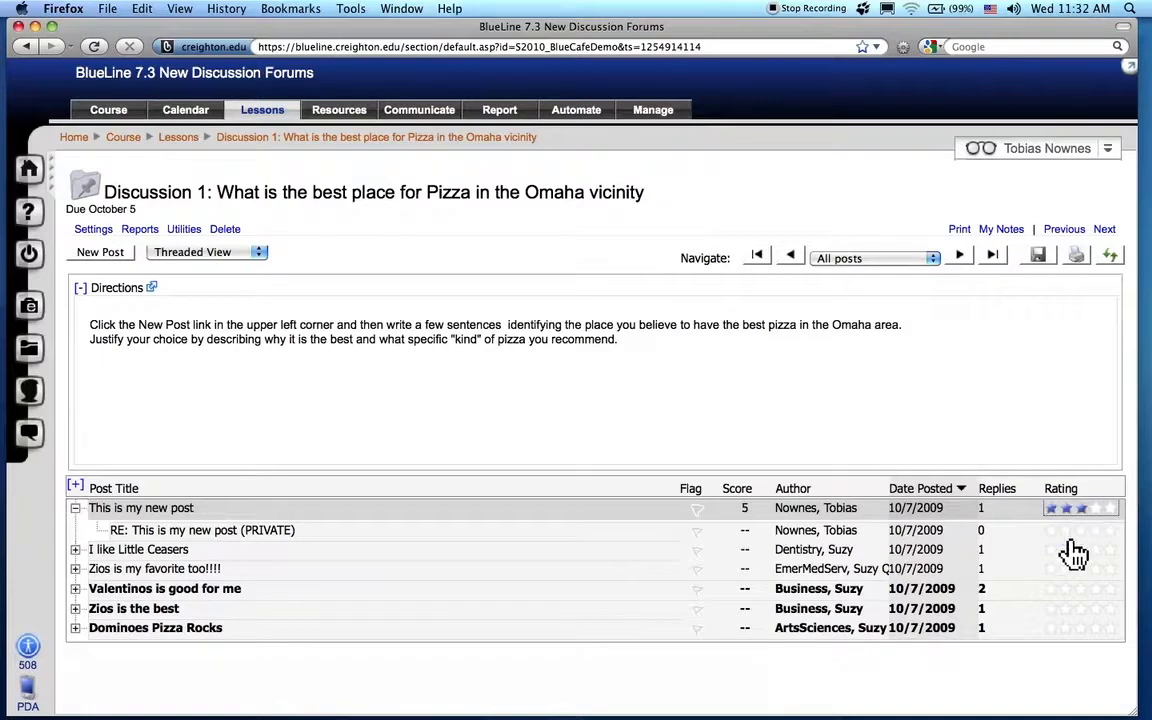
{"action": "left_click", "coordinate": [1112, 533]}
{"action": "left_click", "coordinate": [1066, 550]}
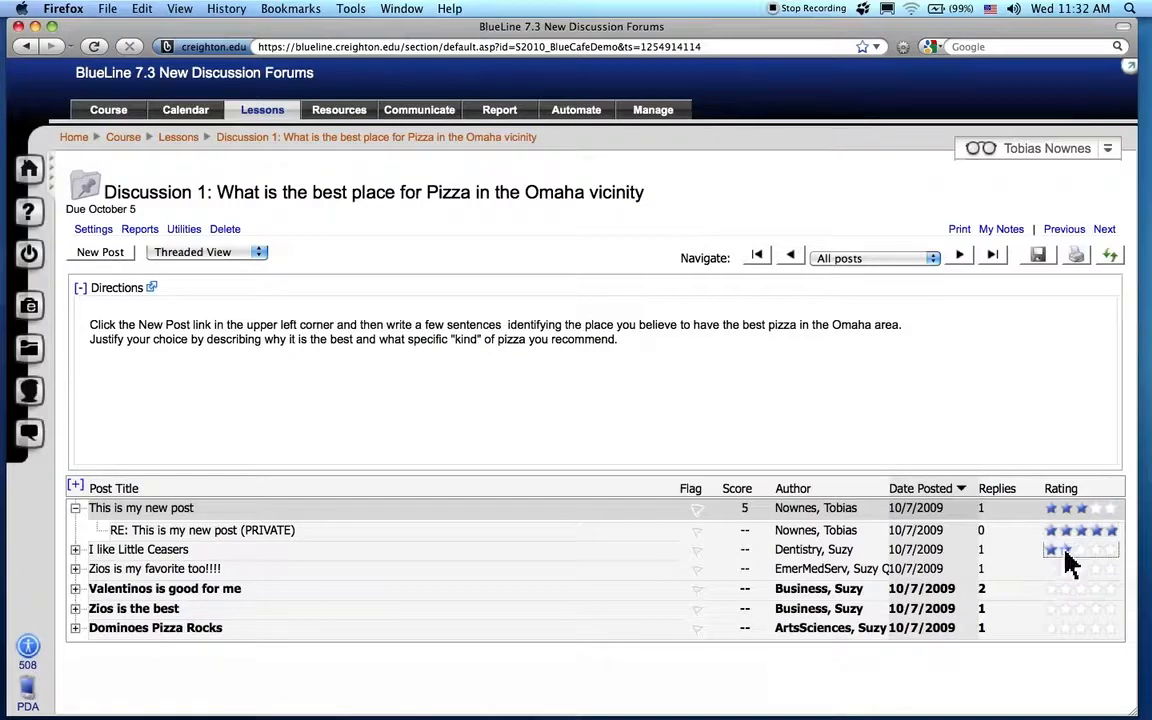
{"action": "left_click", "coordinate": [1111, 590]}
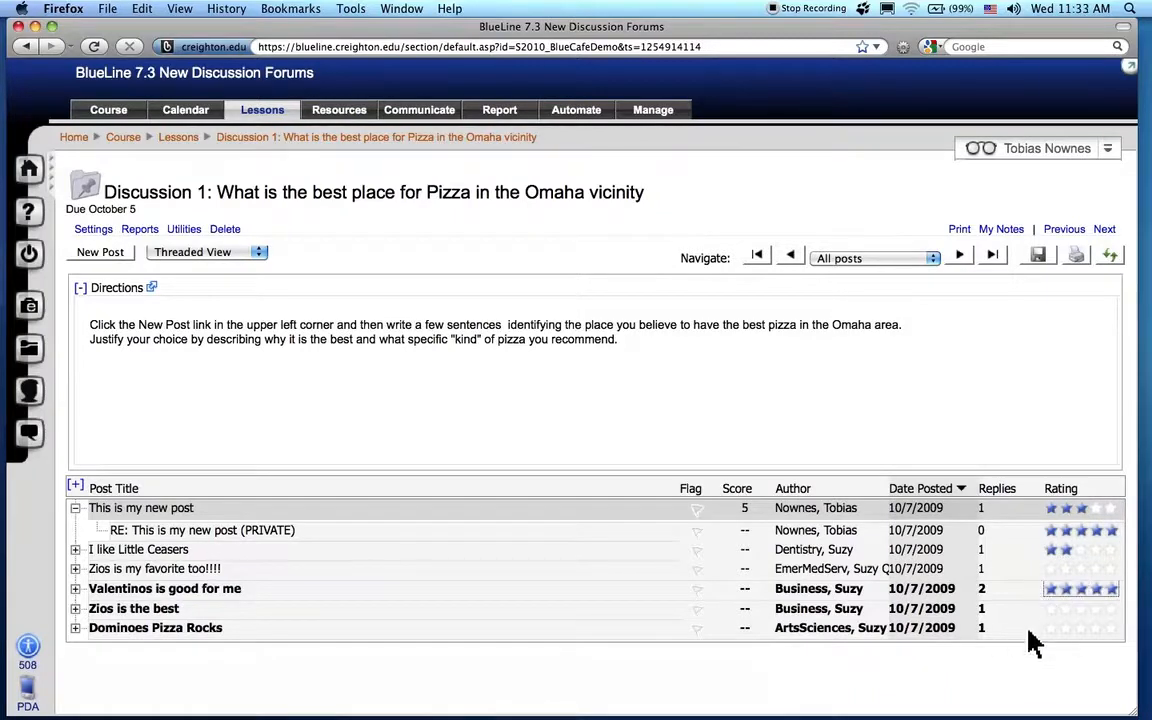
Change the rating of "Valentinos is good for me" to 1 star and of the private reply to "This is my new post" to 2 stars.
{"action": "left_click", "coordinate": [1050, 590]}
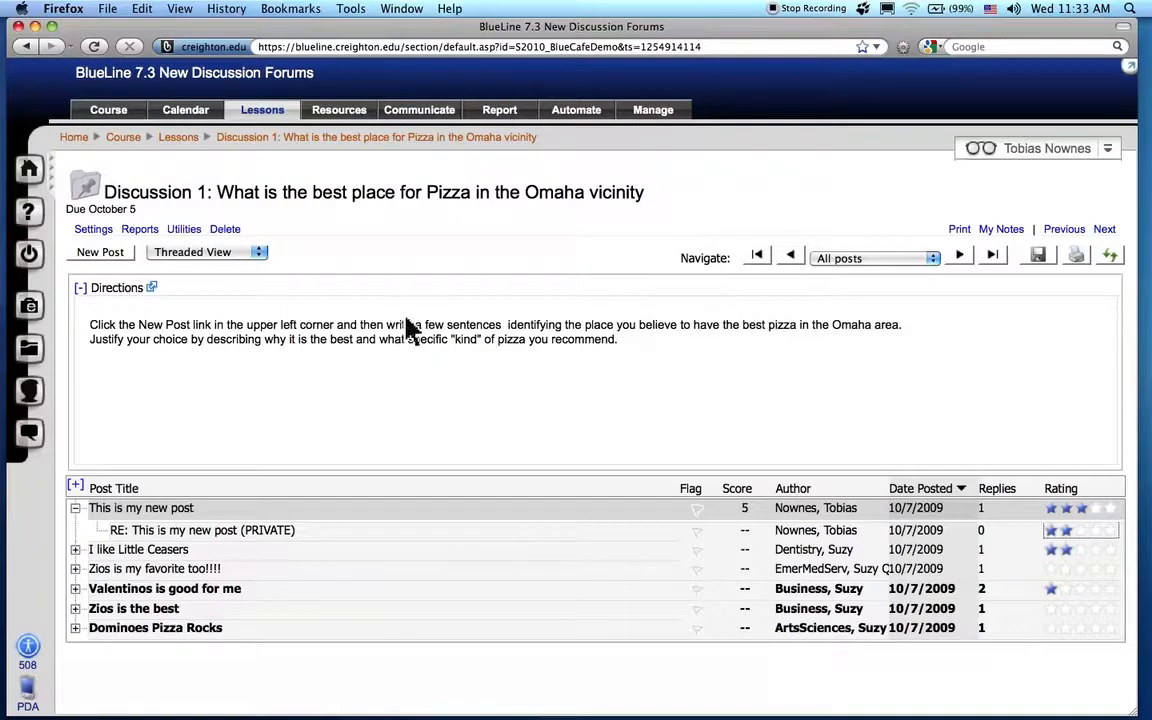
Open the grade forum utility for Discussion 1 and sort the students by replies from most to fewest.
{"action": "left_click", "coordinate": [186, 231]}
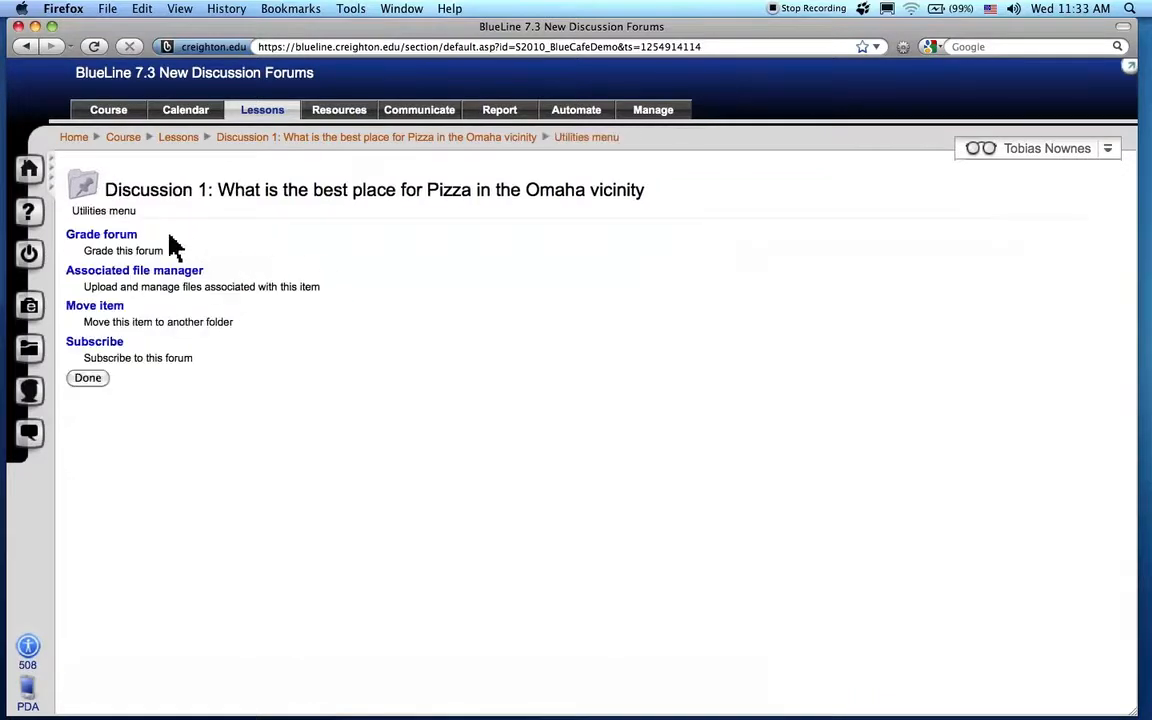
{"action": "left_click", "coordinate": [116, 238]}
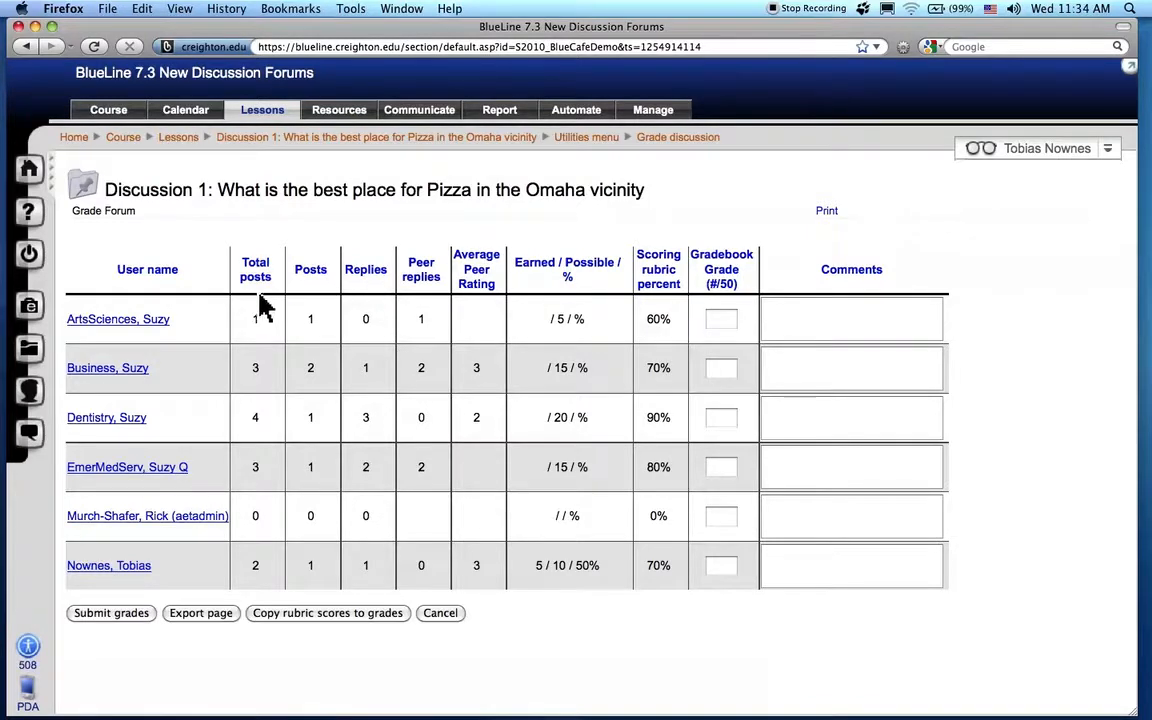
{"action": "left_click", "coordinate": [366, 270]}
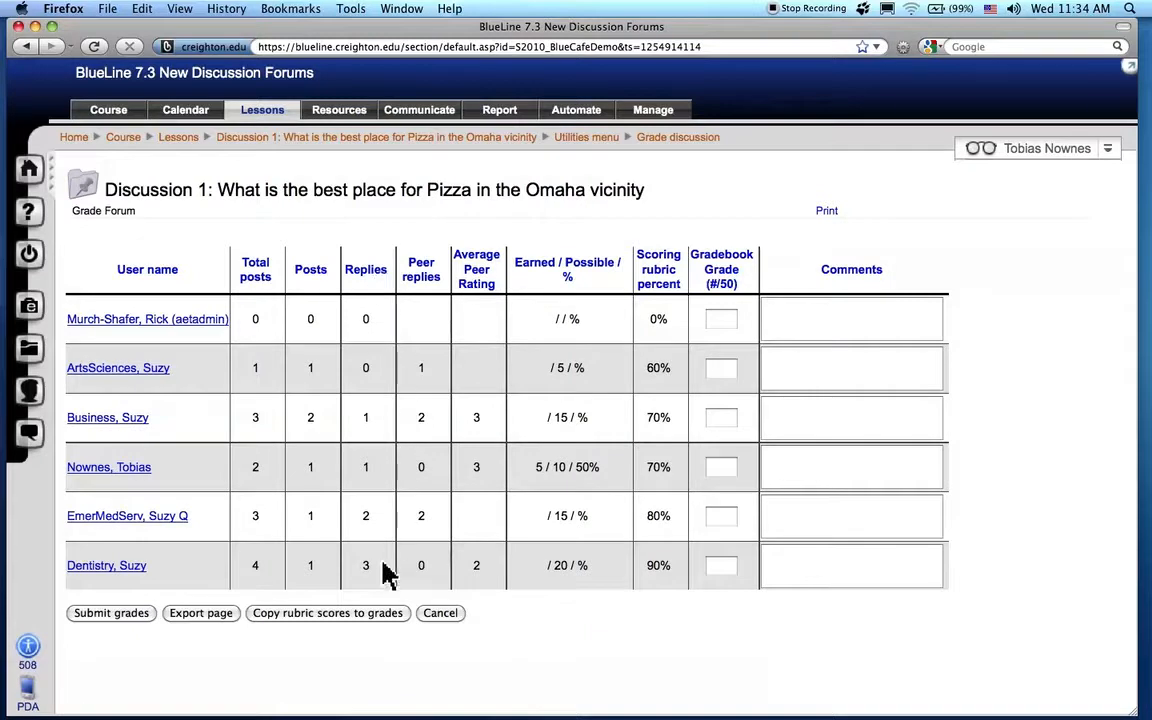
{"action": "left_click", "coordinate": [370, 274]}
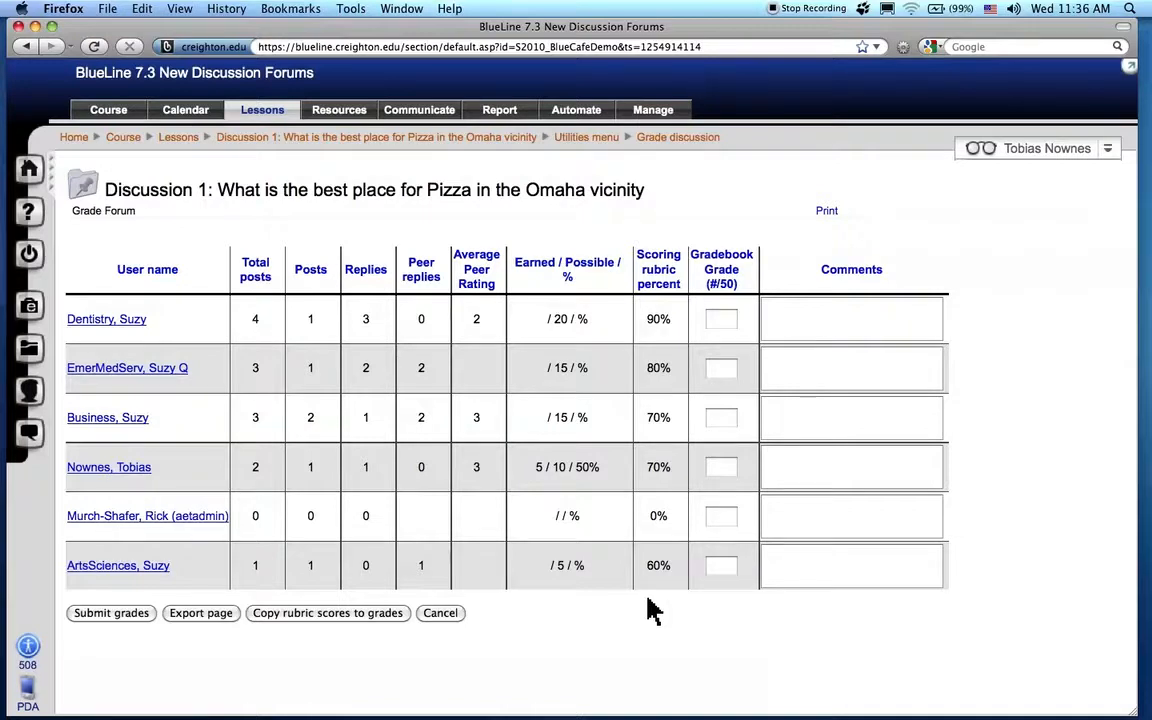
Copy the rubric scores to the gradebook grades, and override the Dentistry student's grade with 40 and the aetadmin user's with 25.
{"action": "left_click", "coordinate": [338, 614]}
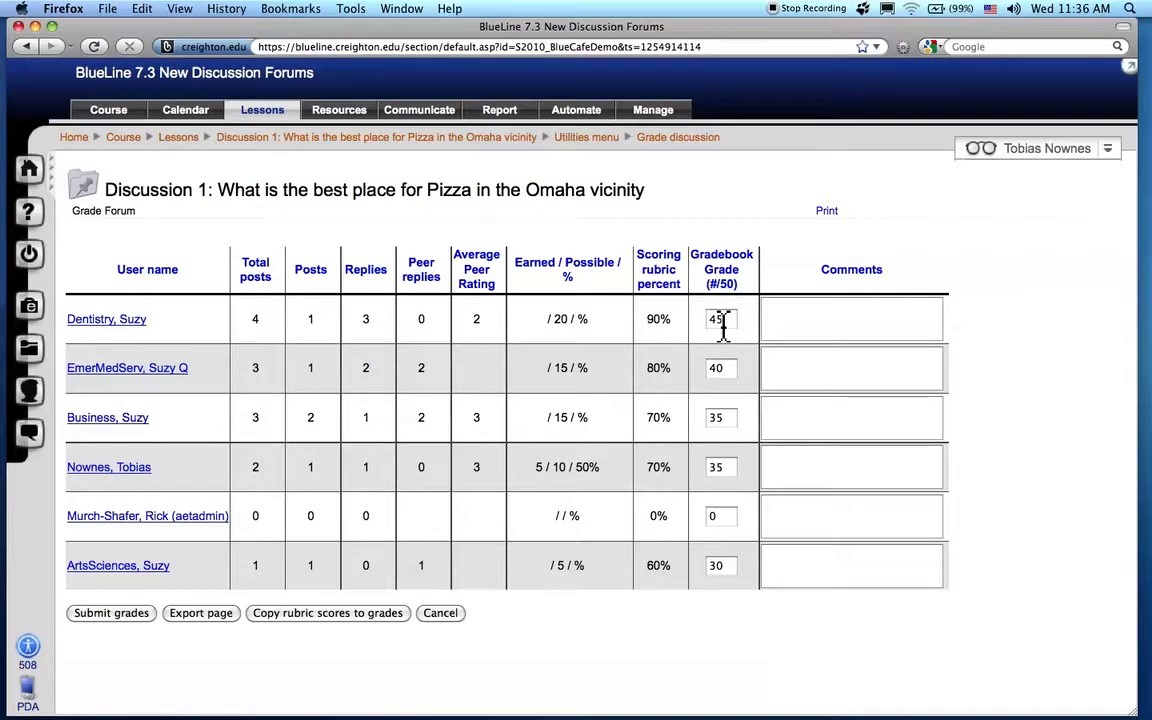
{"action": "left_click_drag", "start_coordinate": [722, 322], "coordinate": [700, 322]}
{"action": "type", "text": "40"}
{"action": "double_click", "coordinate": [726, 519]}
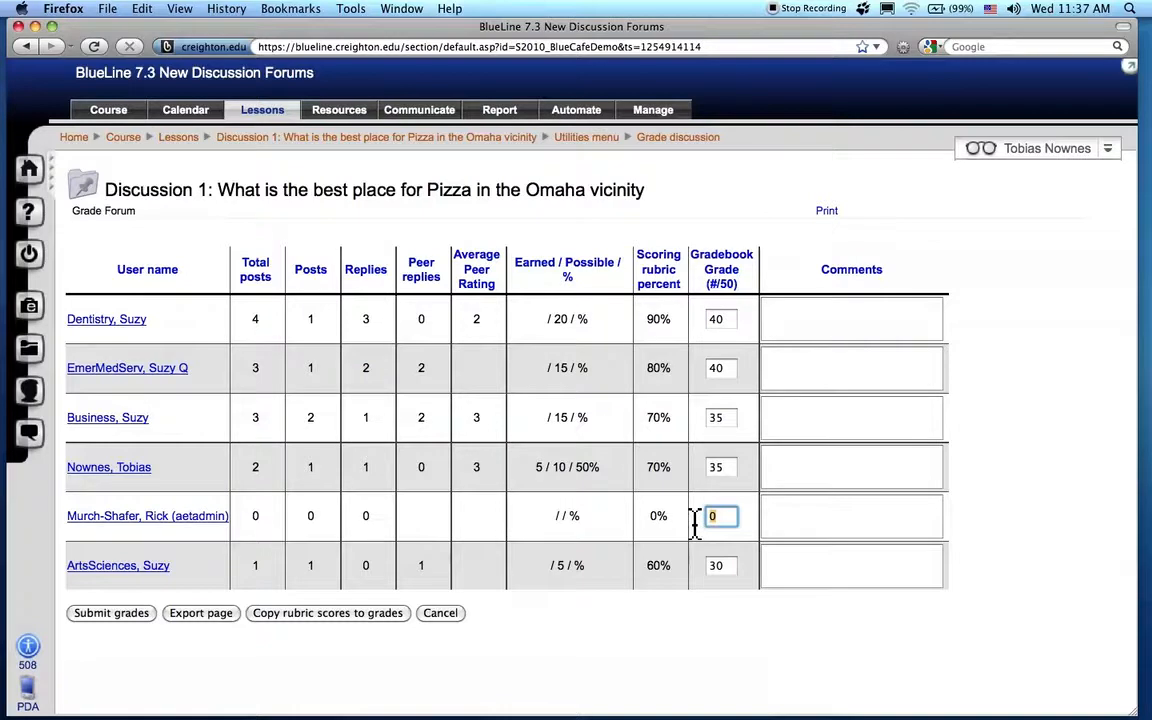
{"action": "type", "text": "25"}
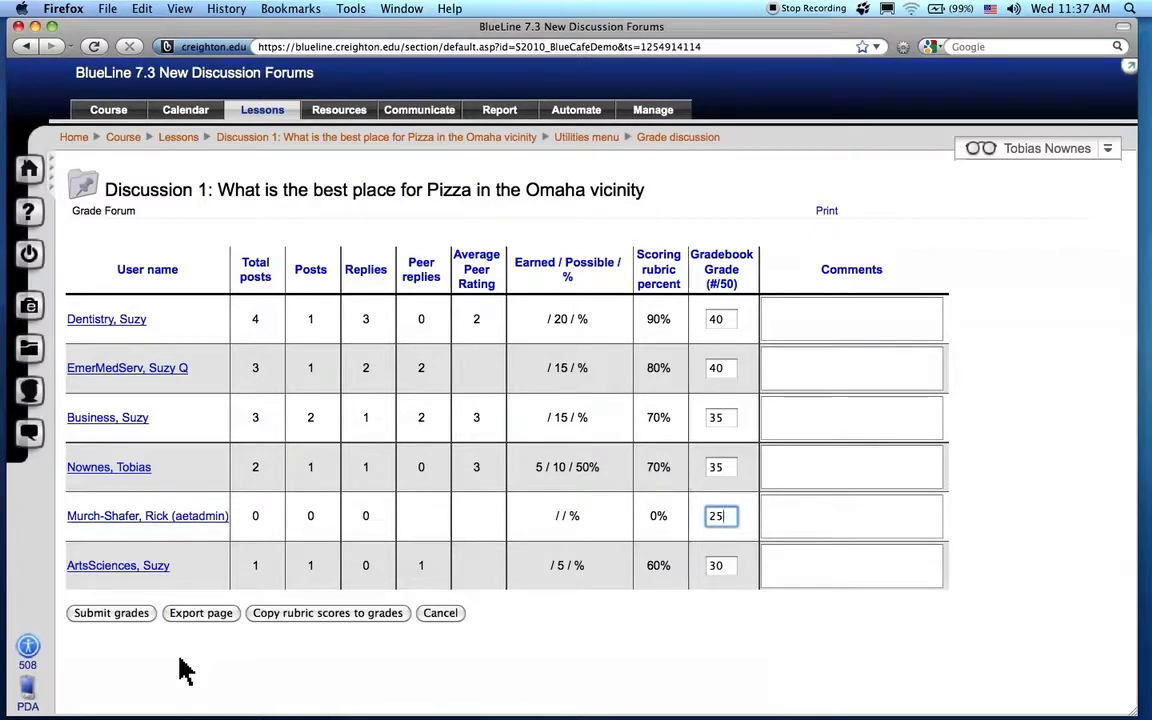
{"action": "left_click", "coordinate": [807, 313]}
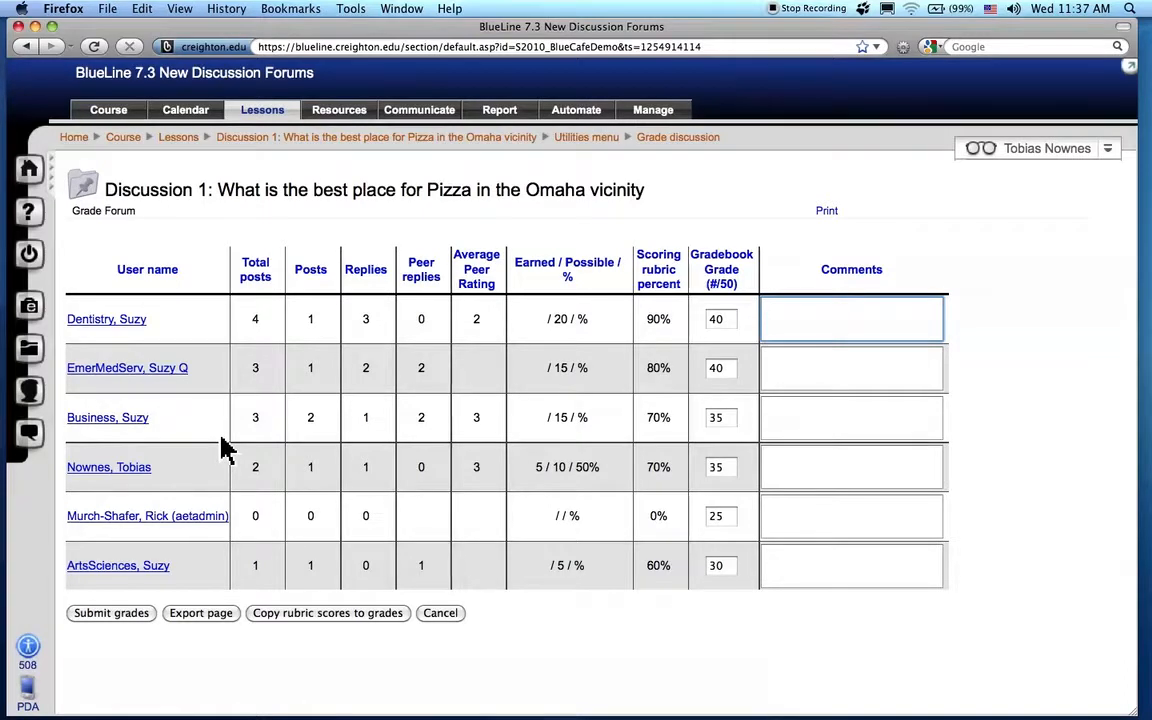
View the Business student's list of posts, and return to the discussion without submitting the grades.
{"action": "left_click", "coordinate": [137, 424]}
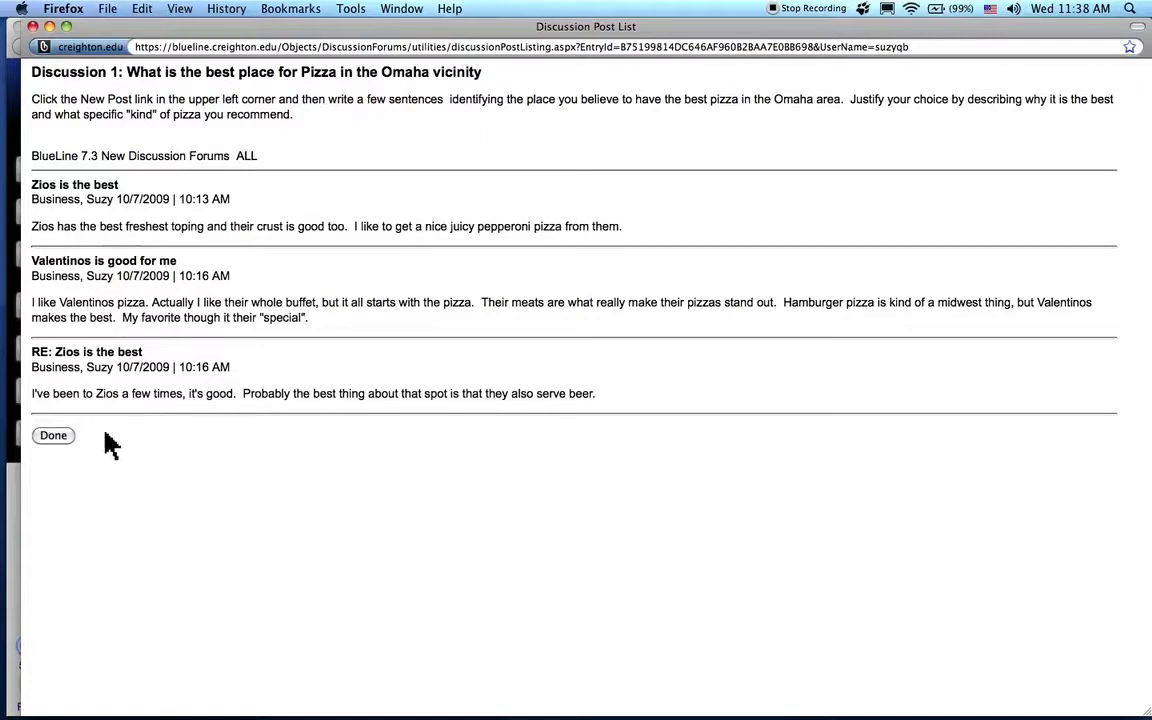
{"action": "left_click", "coordinate": [64, 436]}
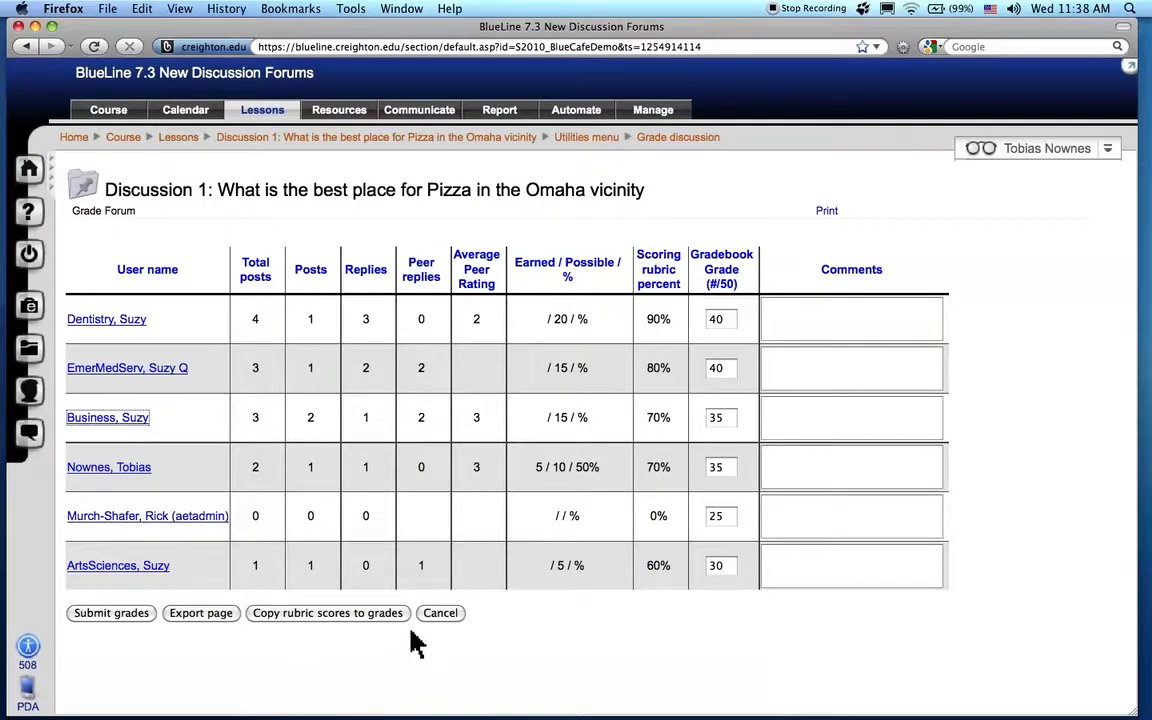
{"action": "left_click", "coordinate": [443, 614]}
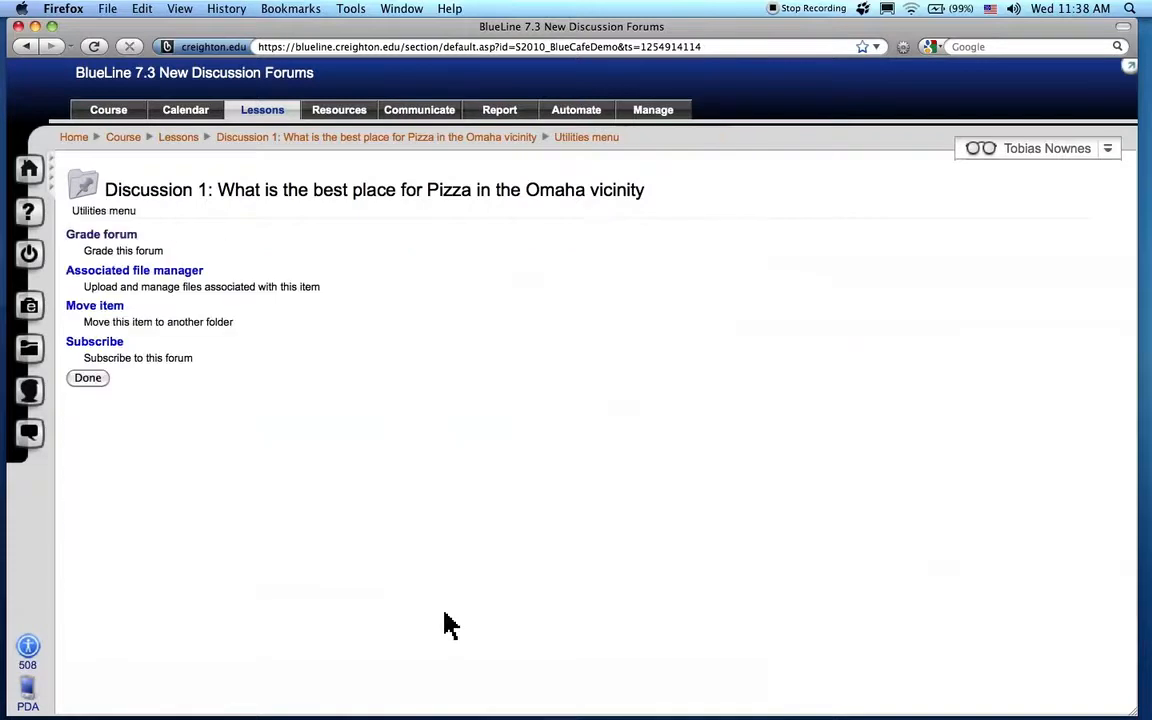
{"action": "left_click", "coordinate": [86, 384]}
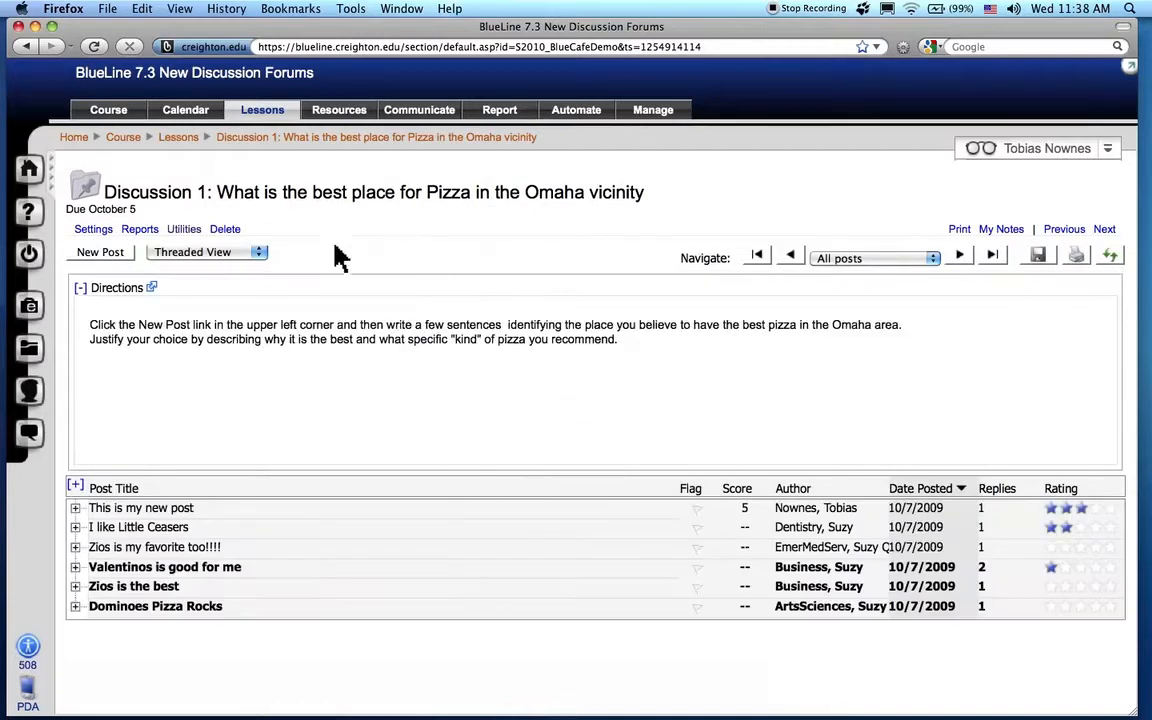
Open the assignment settings of Discussion 1 and review the scoring rubric levels from 100% down to 60%.
{"action": "left_click", "coordinate": [94, 230]}
{"action": "left_click", "coordinate": [94, 231]}
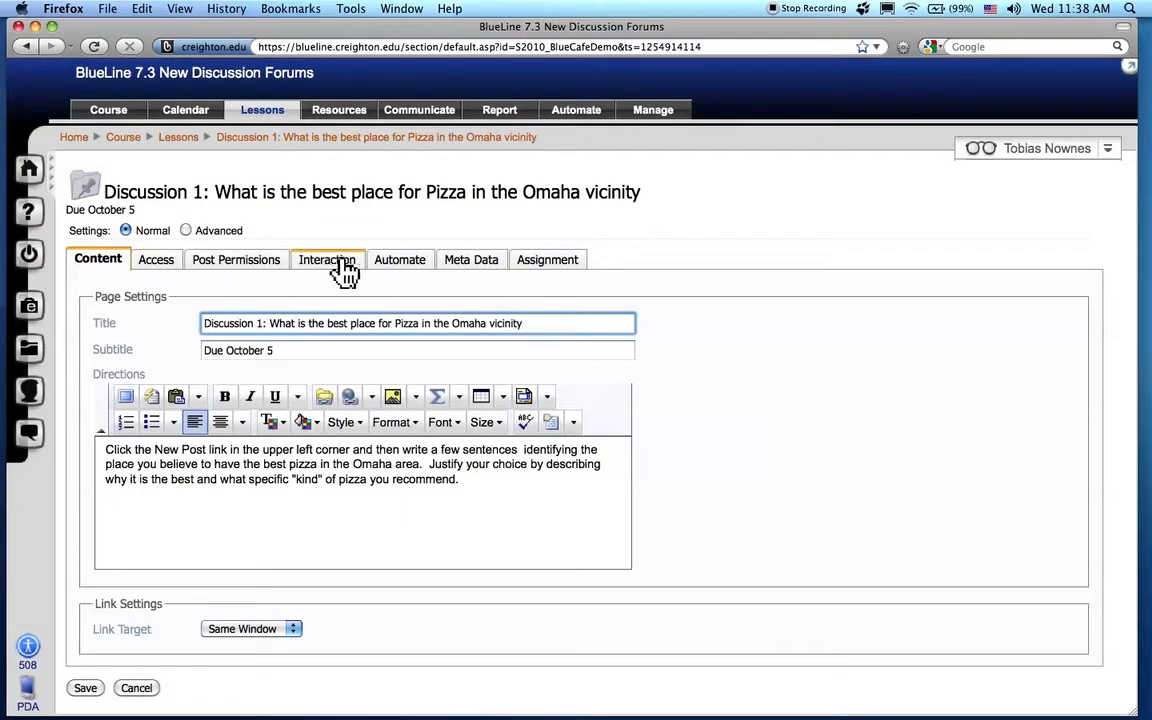
{"action": "left_click", "coordinate": [557, 272]}
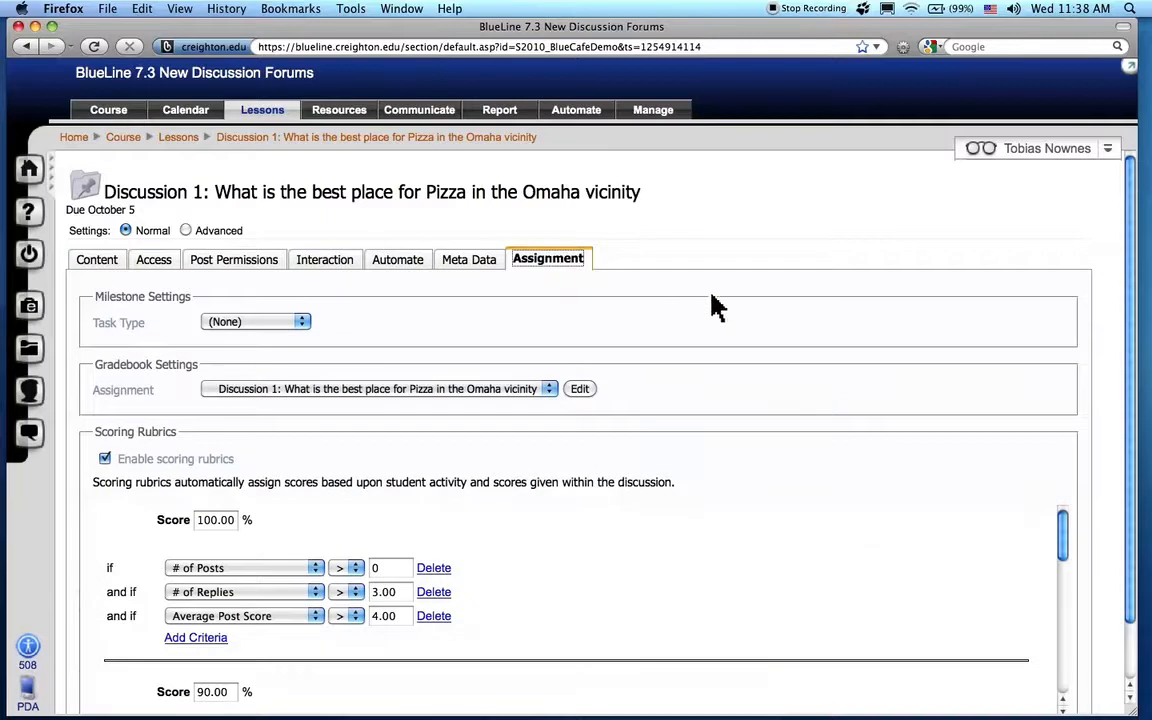
{"action": "left_click_drag", "start_coordinate": [1134, 237], "coordinate": [1131, 314]}
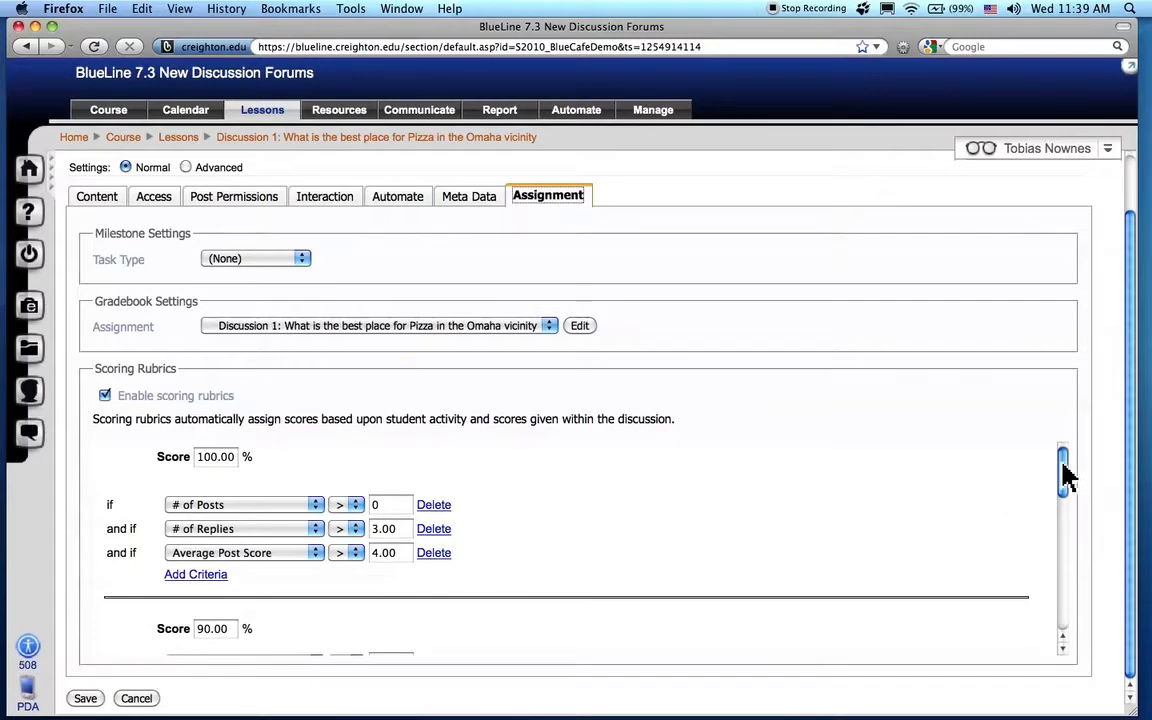
{"action": "left_click_drag", "start_coordinate": [1067, 470], "coordinate": [1068, 506]}
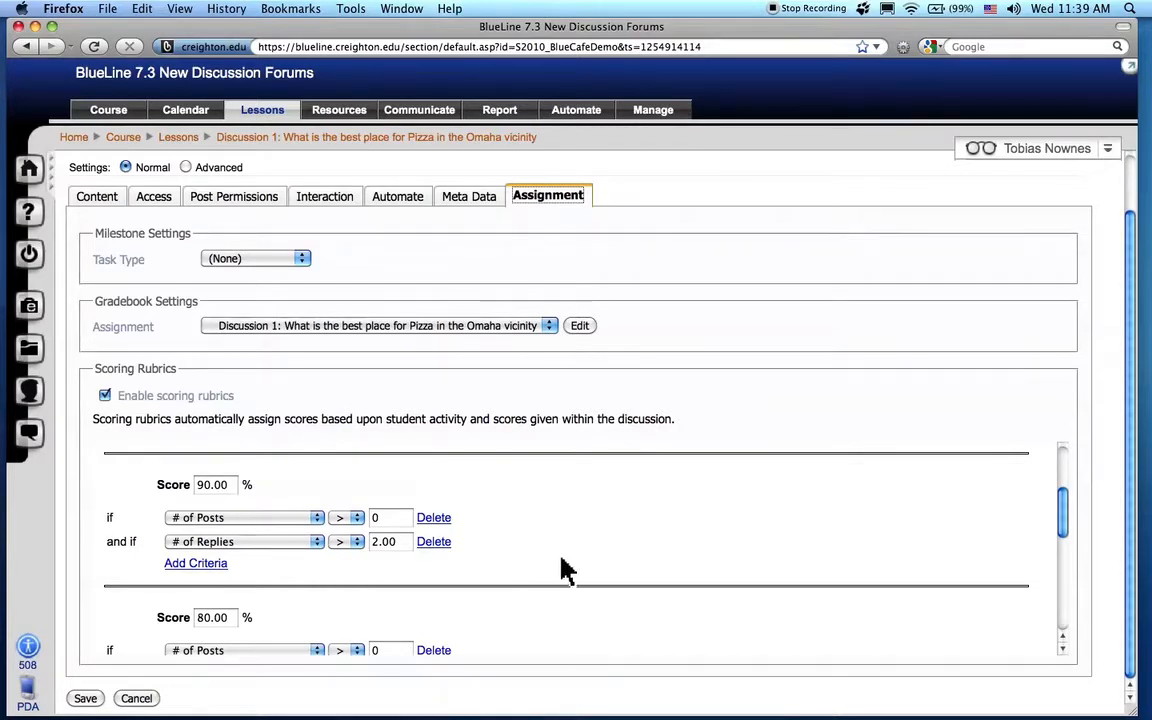
{"action": "left_click_drag", "start_coordinate": [1067, 535], "coordinate": [1079, 611]}
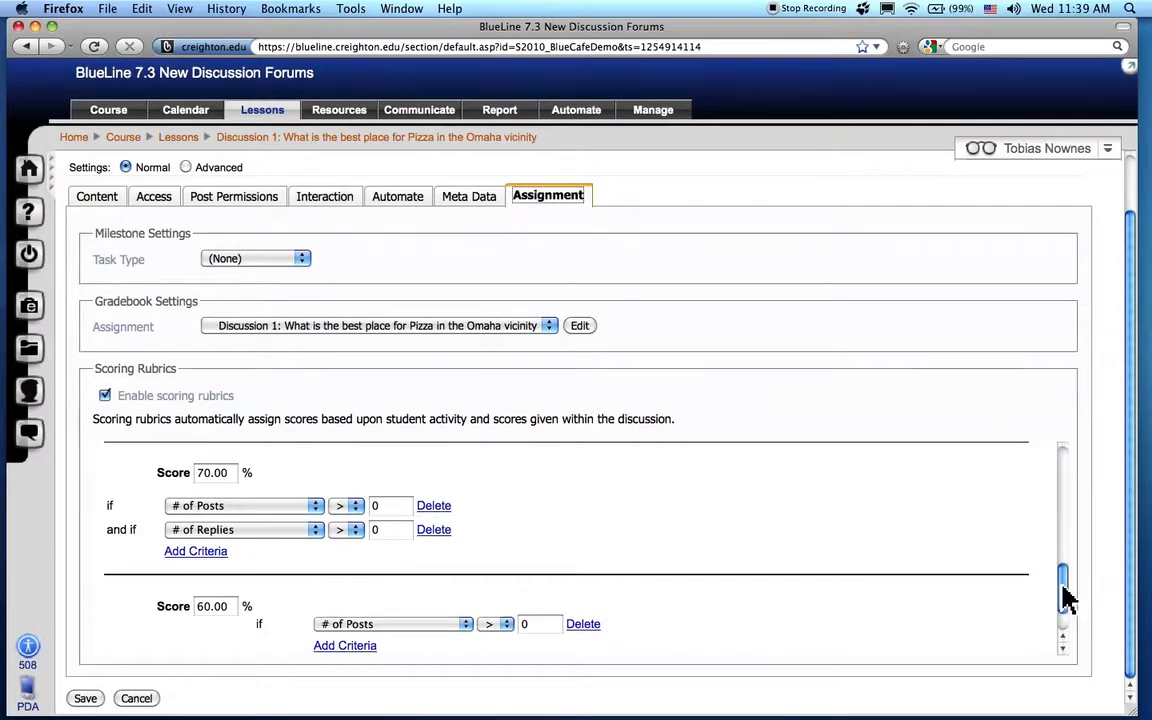
{"action": "left_click_drag", "start_coordinate": [1068, 597], "coordinate": [1067, 617]}
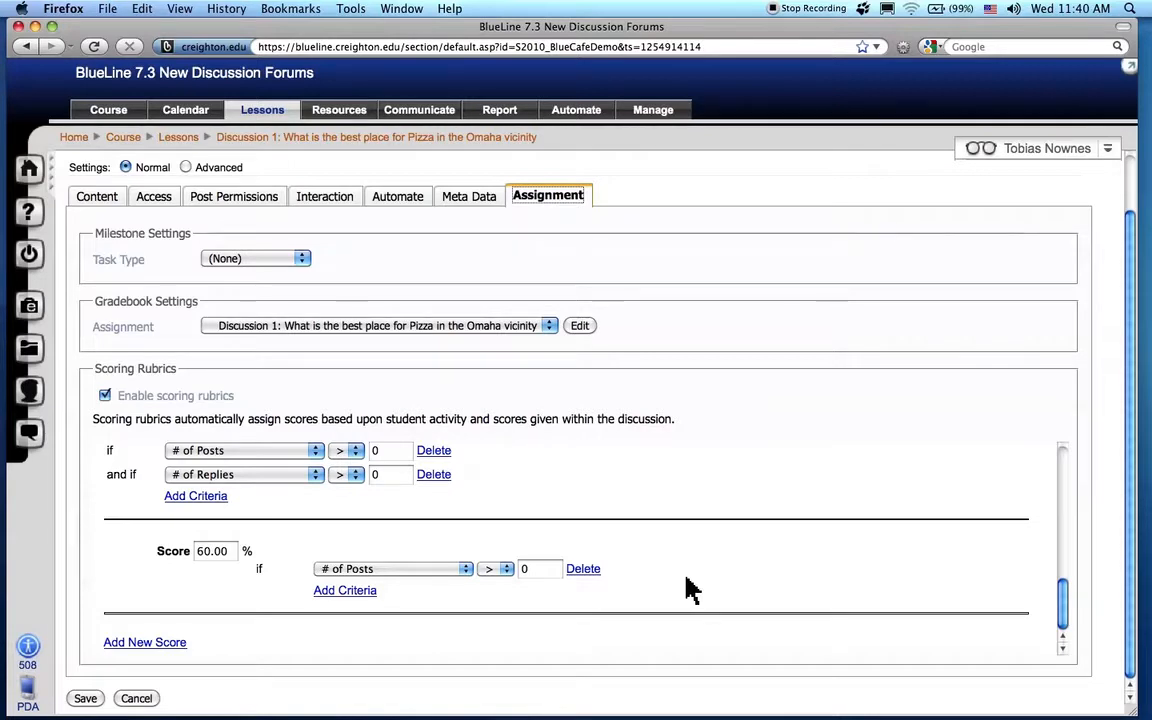
Add a new 50% score to the scoring rubrics with the criterion # of Posts greater than 5.
{"action": "left_click", "coordinate": [145, 645]}
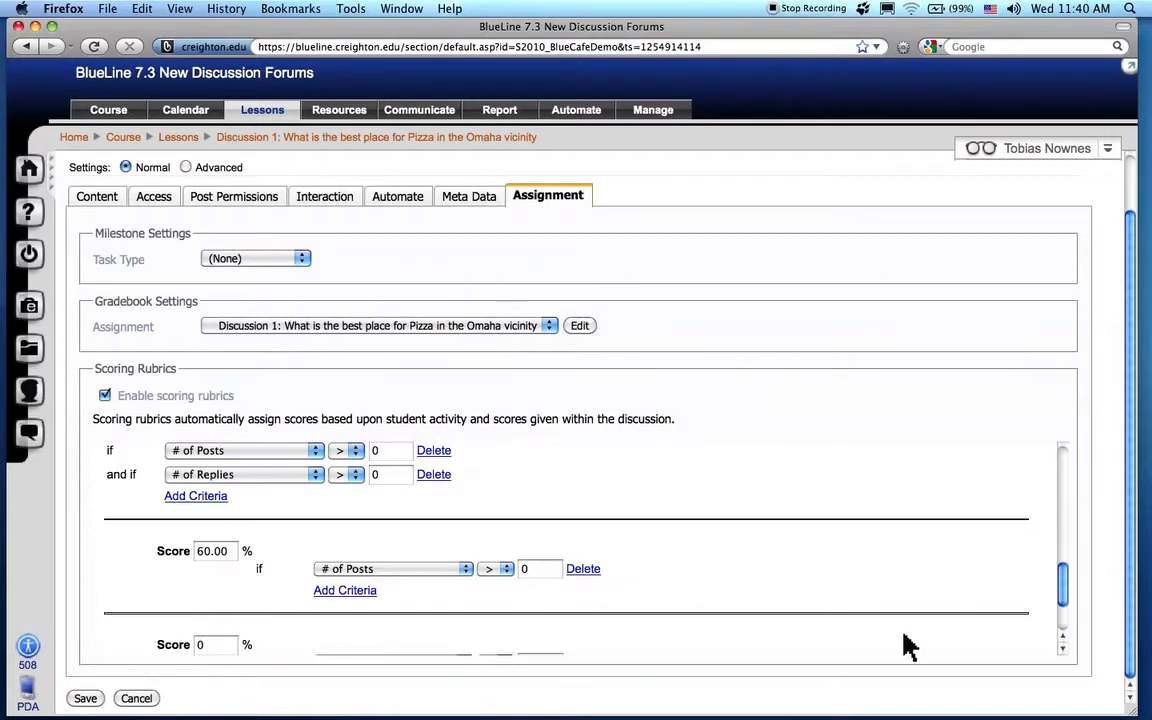
{"action": "left_click", "coordinate": [1063, 648]}
{"action": "left_click", "coordinate": [1063, 648]}
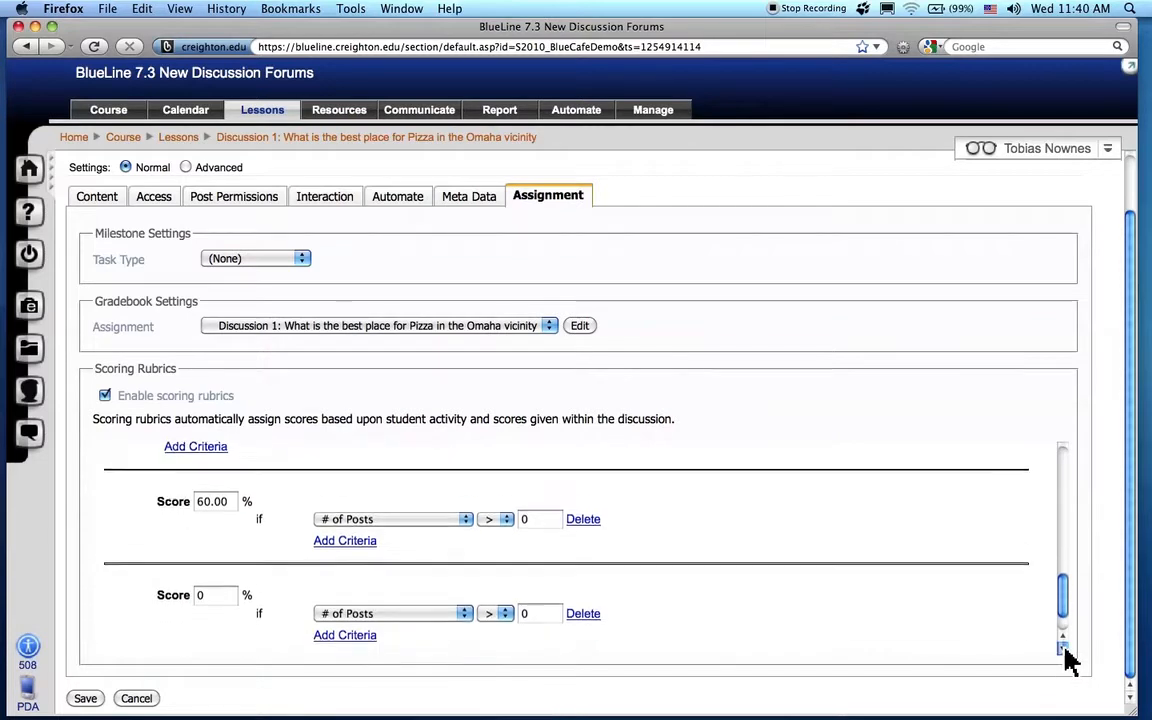
{"action": "left_click", "coordinate": [197, 557]}
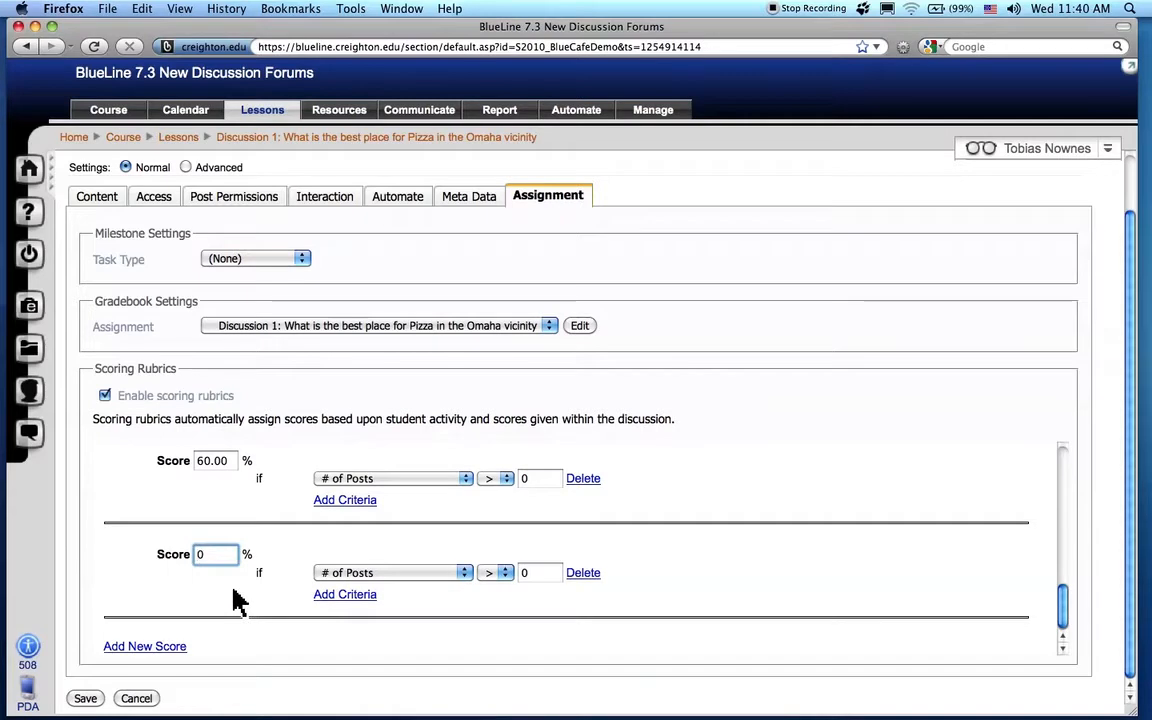
{"action": "type", "text": "5"}
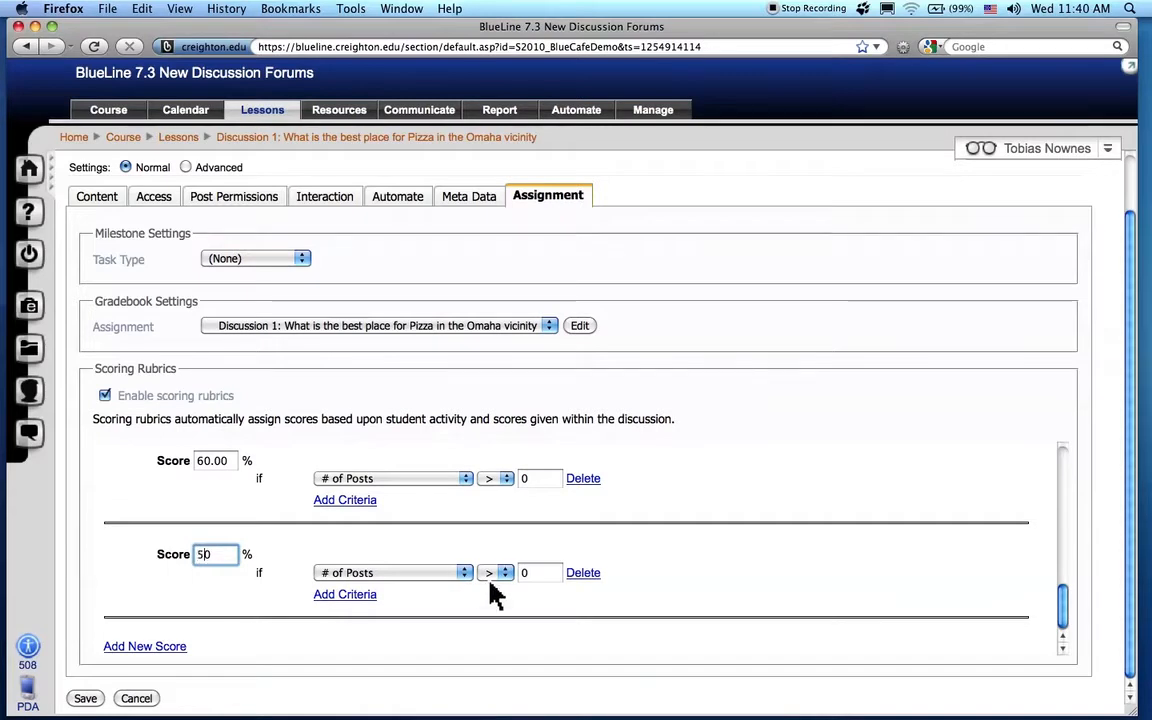
{"action": "left_click", "coordinate": [527, 574]}
{"action": "key", "text": "BackSpace"}
{"action": "type", "text": "5"}
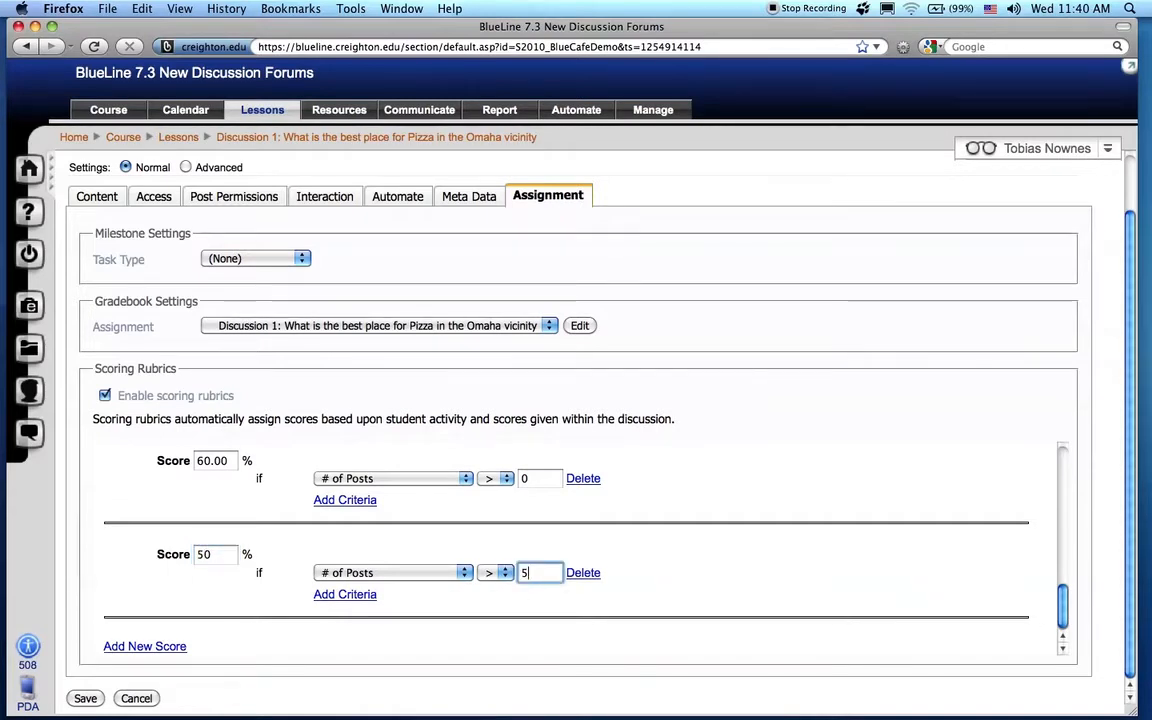
Add the criterion Average Post Score greater than 10 to the 50% score, and cancel the settings changes.
{"action": "left_click", "coordinate": [345, 595]}
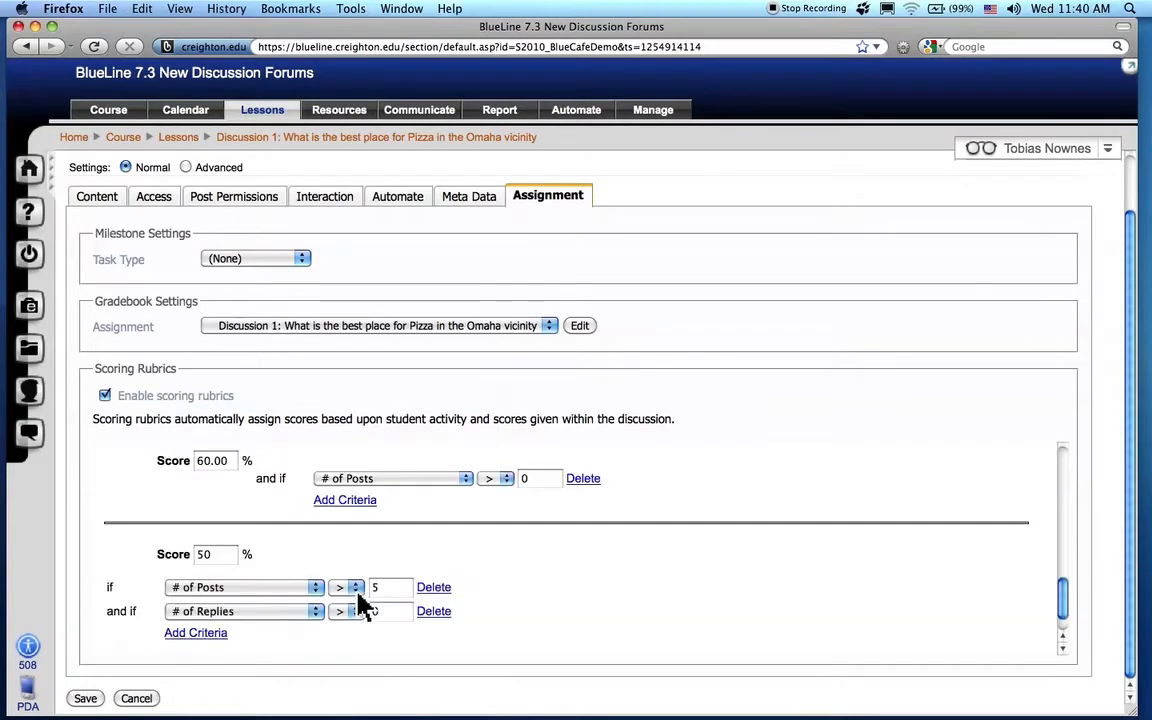
{"action": "left_click", "coordinate": [288, 614]}
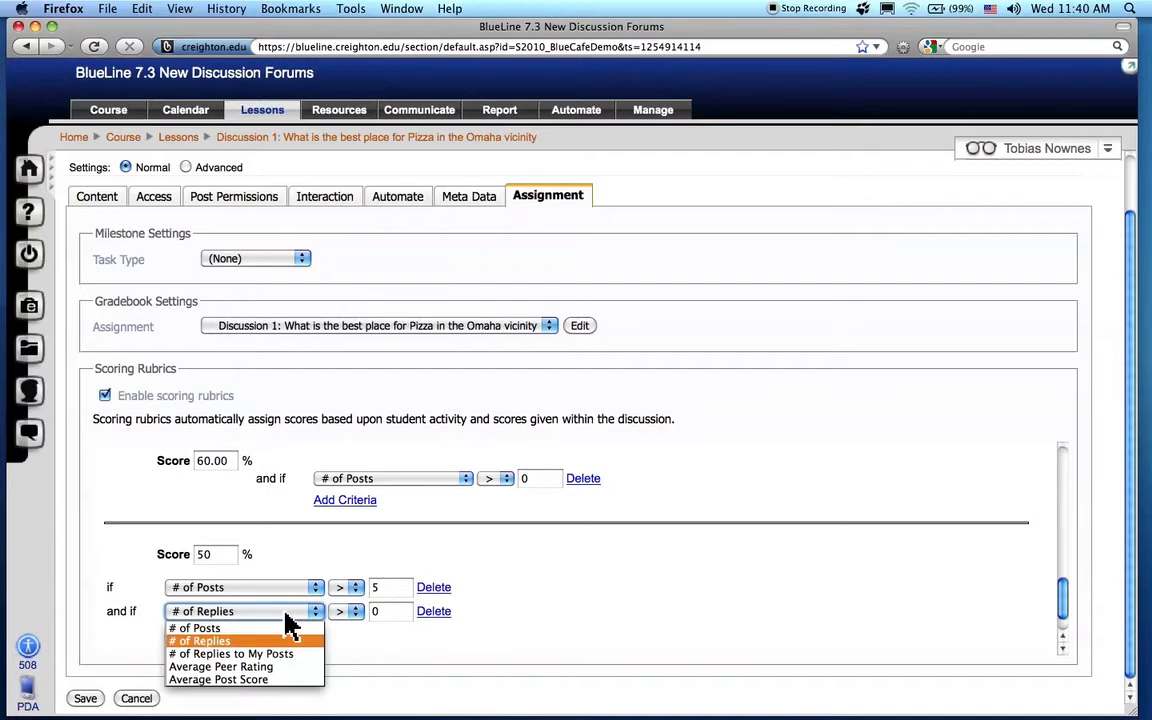
{"action": "left_click", "coordinate": [281, 680]}
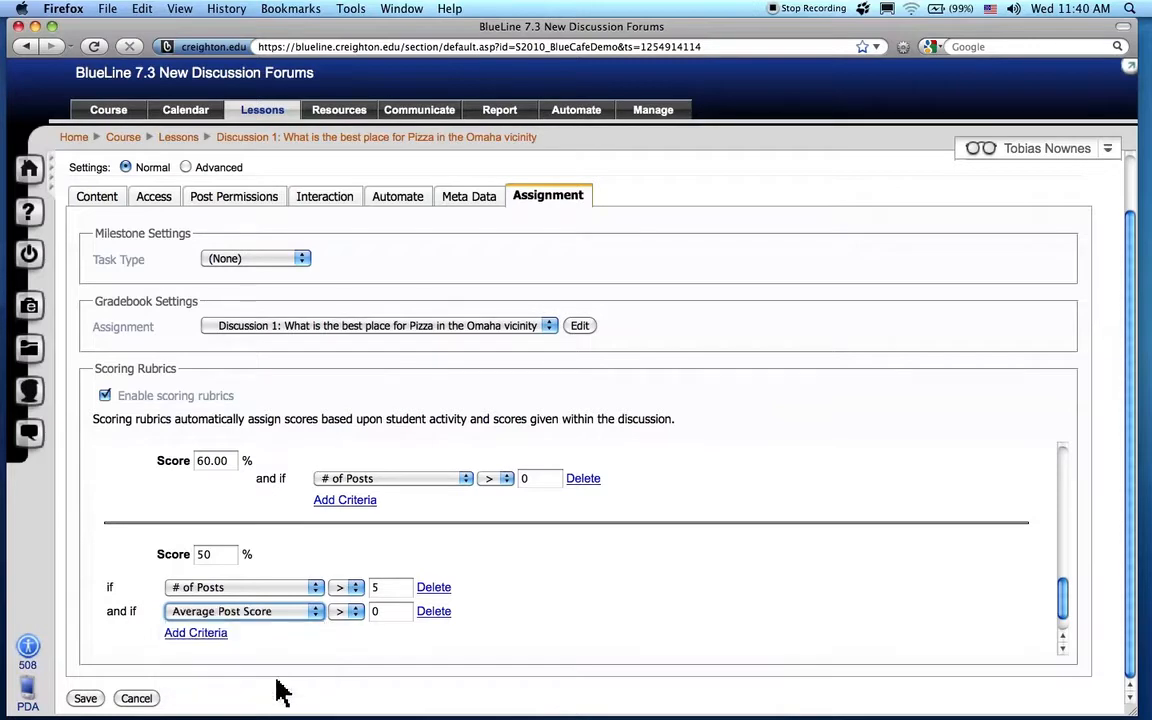
{"action": "left_click", "coordinate": [375, 612]}
{"action": "type", "text": "0"}
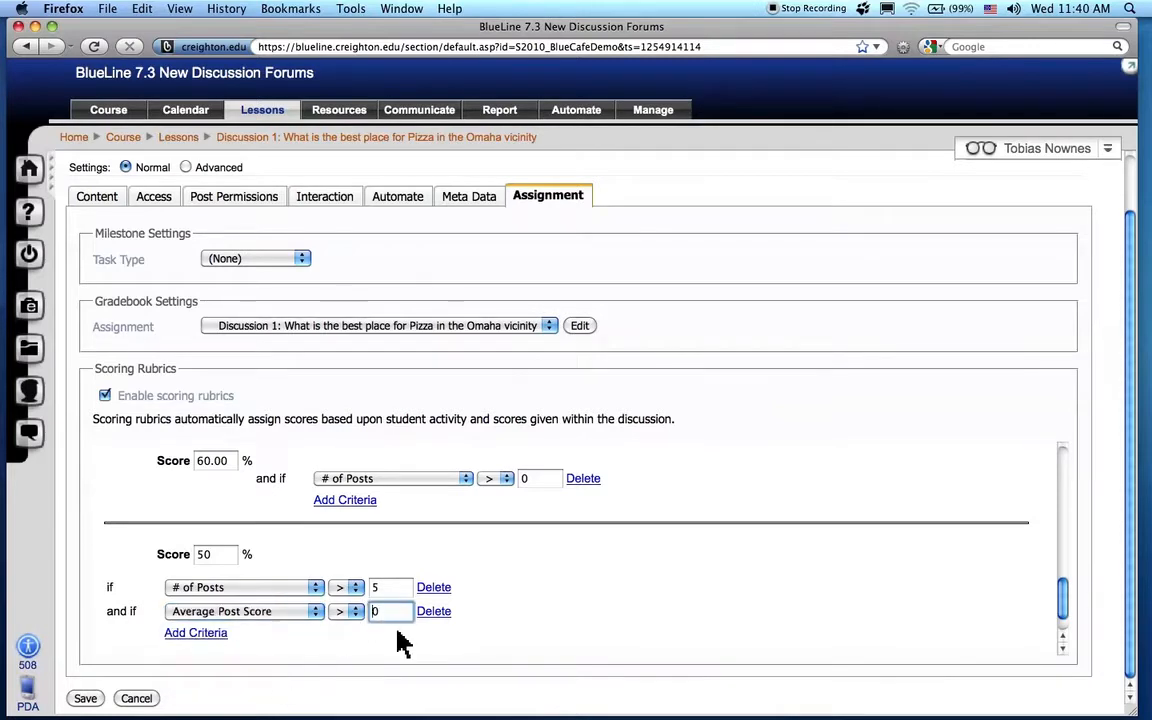
{"action": "type", "text": "1"}
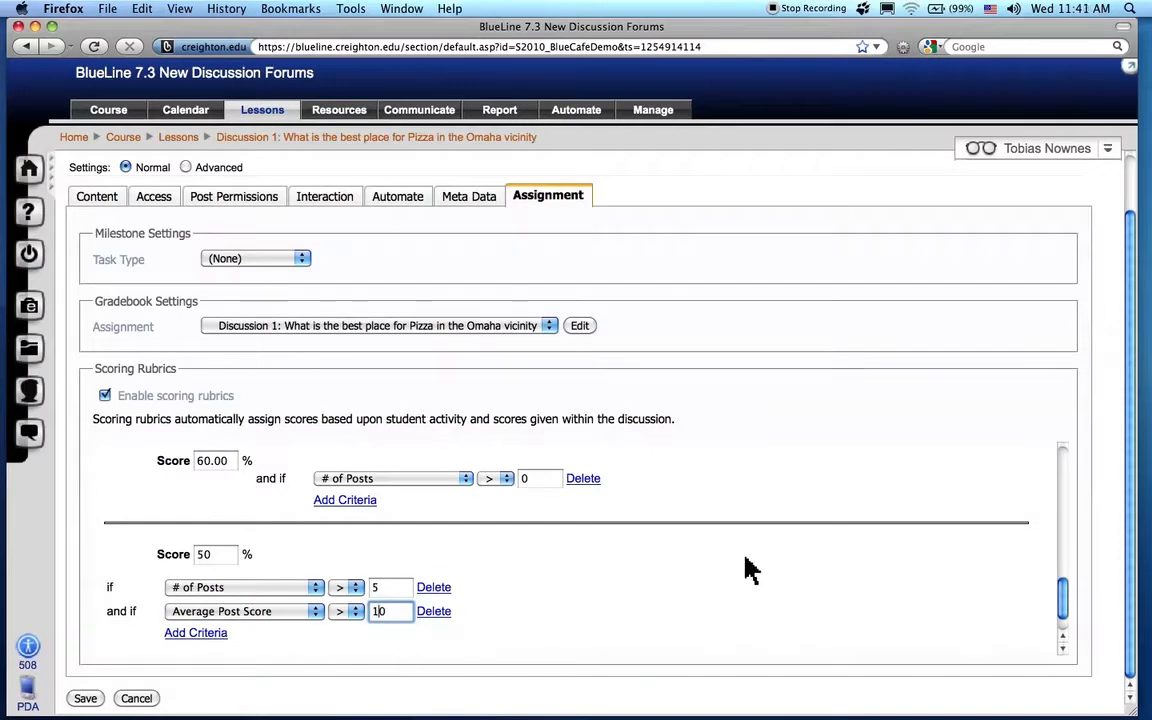
{"action": "left_click", "coordinate": [135, 700]}
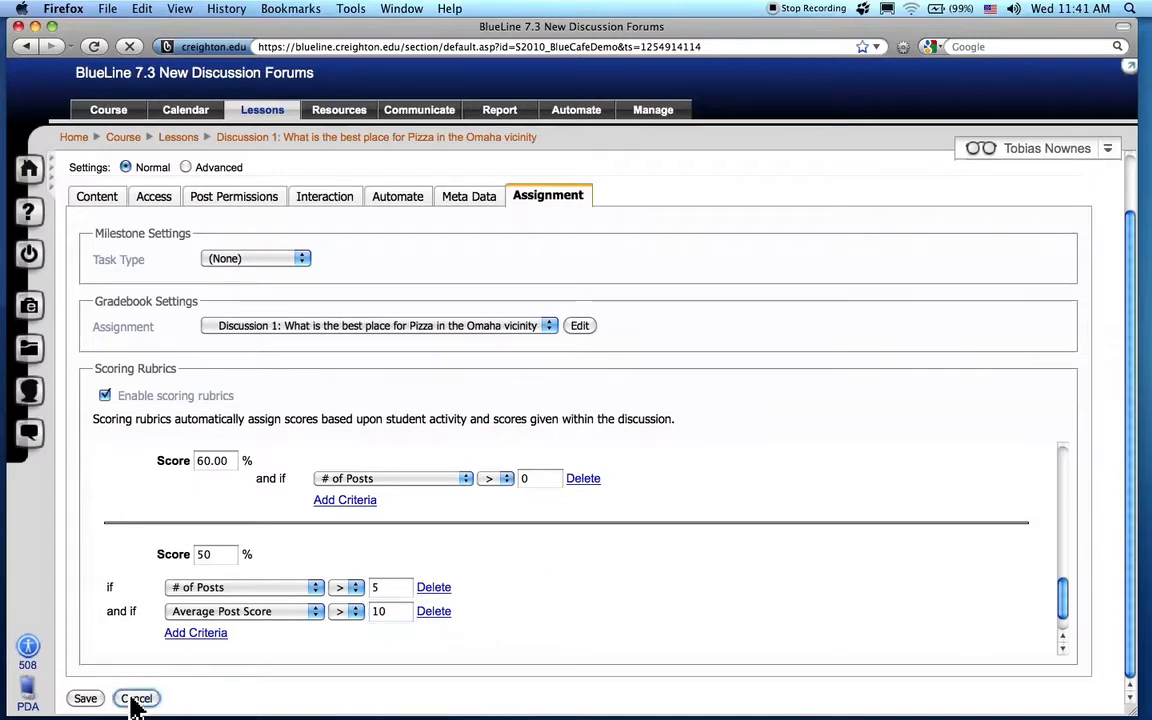